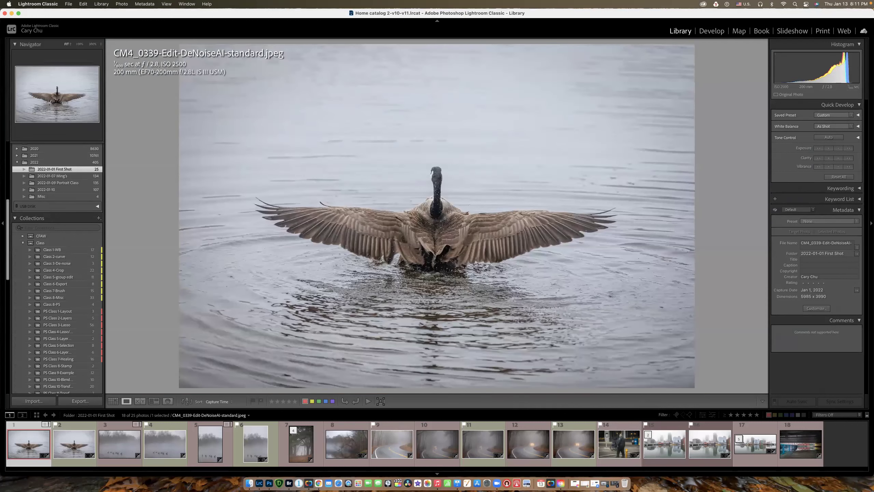
Browse the 2022-01-01 First Shot photos from the geese pictures through the foggy lake to the foggy road car photo CM4_2121-Edit-DeNoiseAI-standard.jpeg.
key("Right")
key("Right")
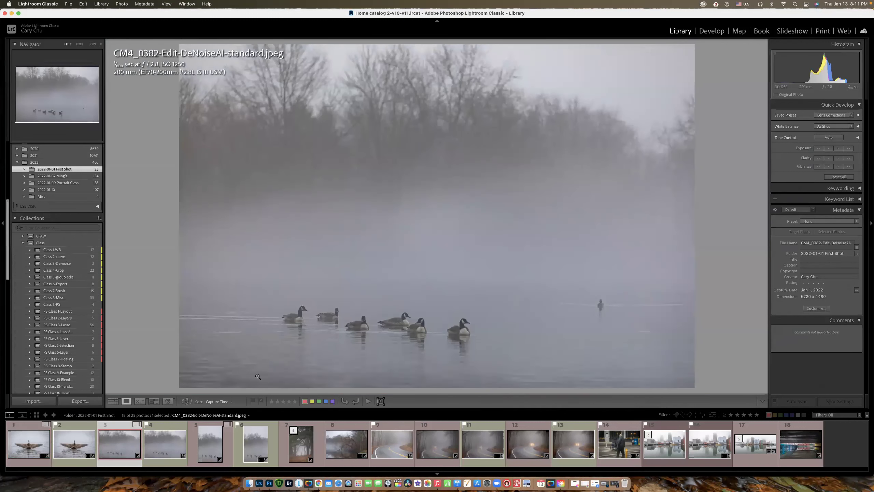
key("Right")
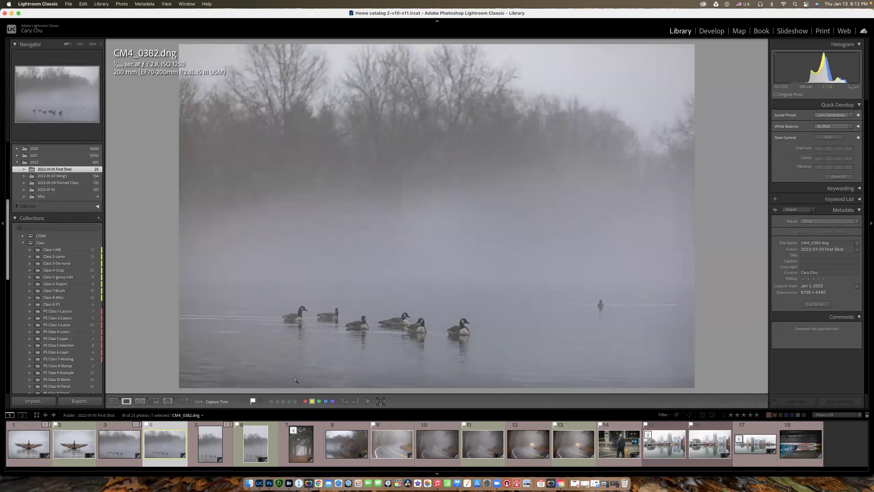
left_click(248, 447)
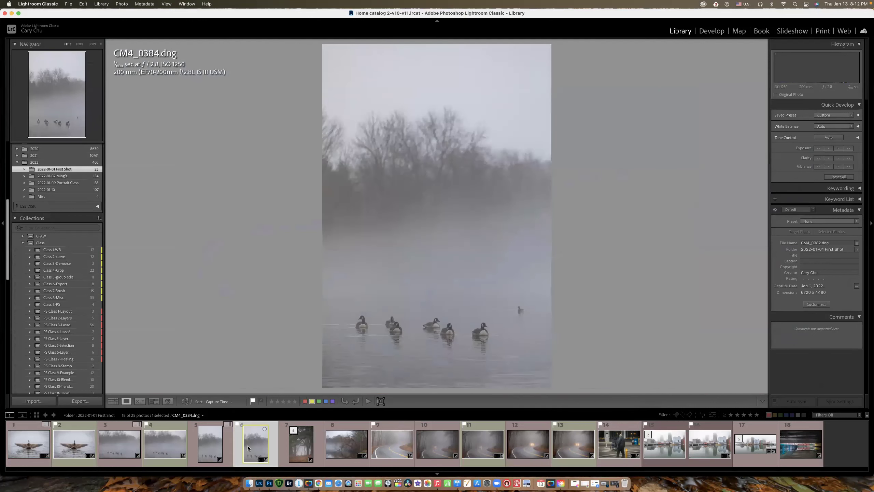
left_click(339, 443)
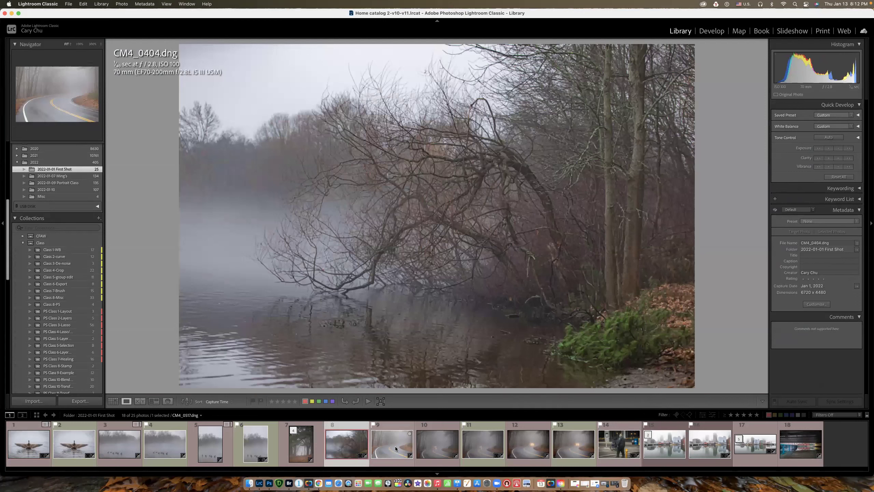
left_click(395, 449)
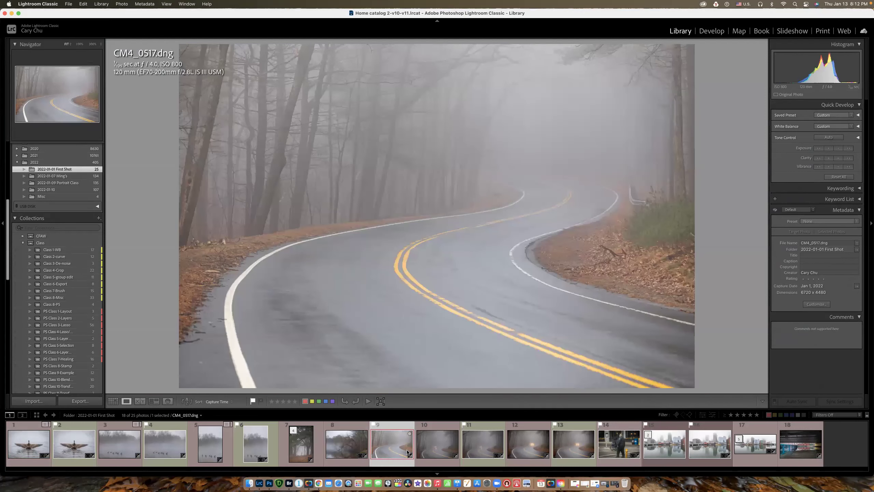
left_click(477, 446)
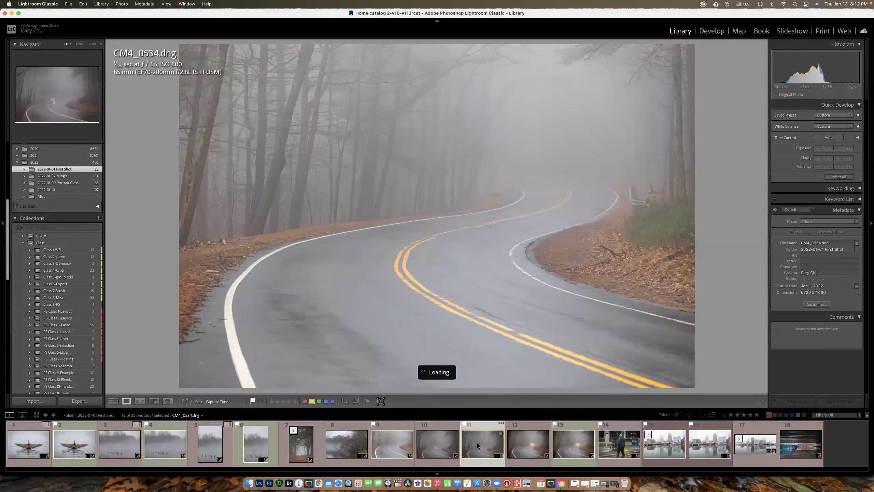
left_click(527, 442)
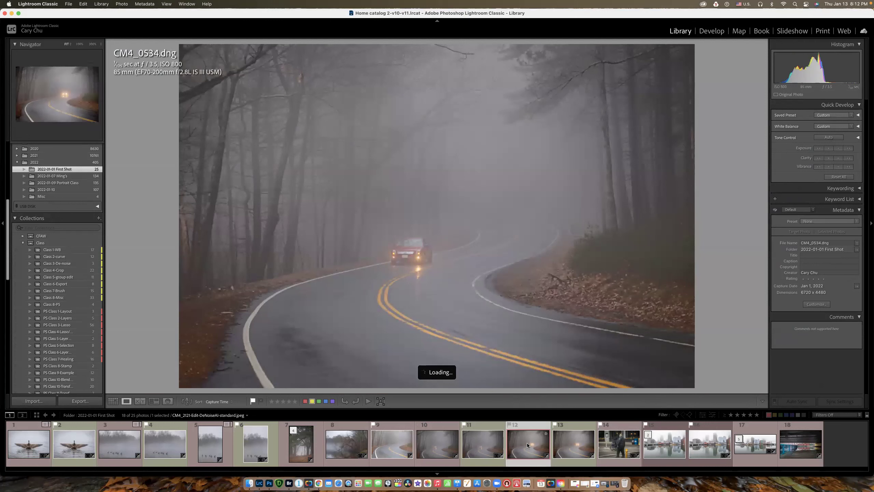
Examine the car and its headlights up close in the foggy road photo, and open the photo in the Develop module.
left_click(470, 312)
left_click_drag(470, 306, 444, 360)
left_click_drag(492, 182, 488, 363)
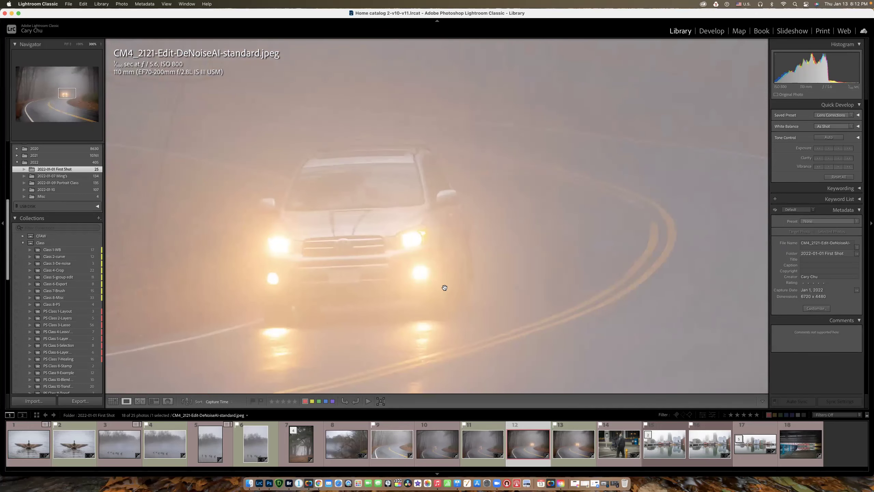
left_click(455, 230)
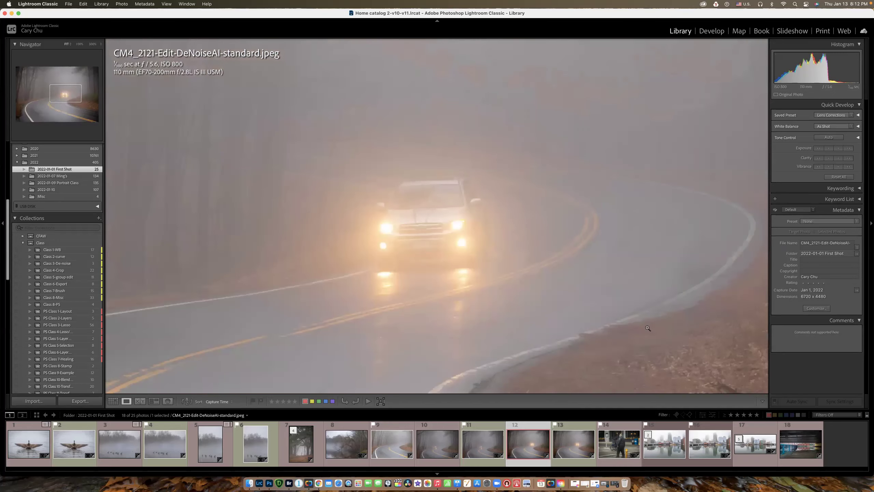
left_click(710, 31)
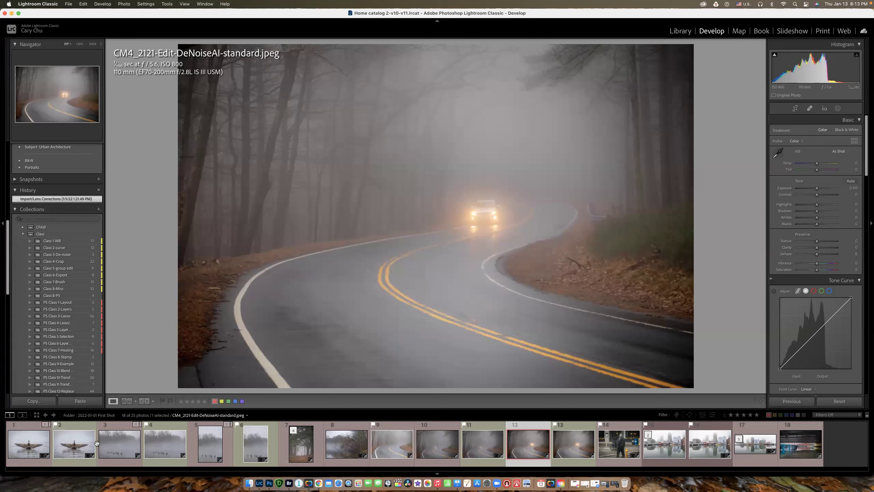
Switch to Photoshop to show its workspace with the goose photo, and on to Adobe Bridge to show the 2022-01-01 First Shot folder.
left_click(269, 483)
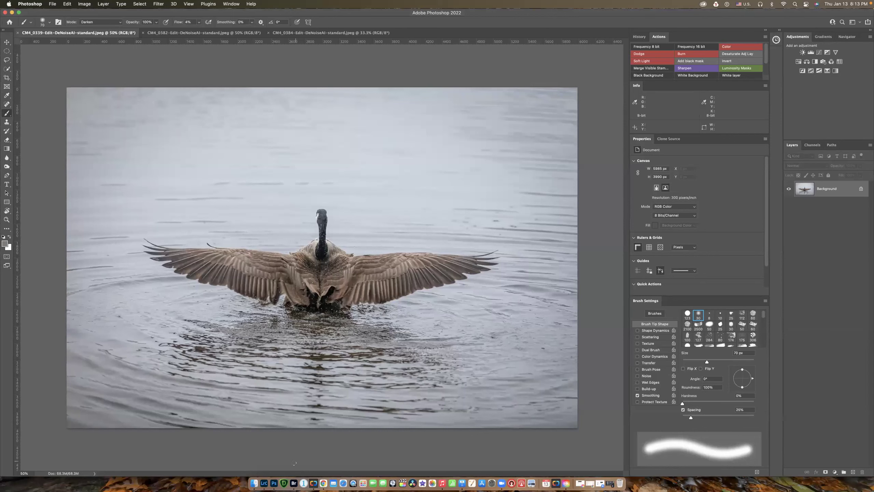
left_click(294, 484)
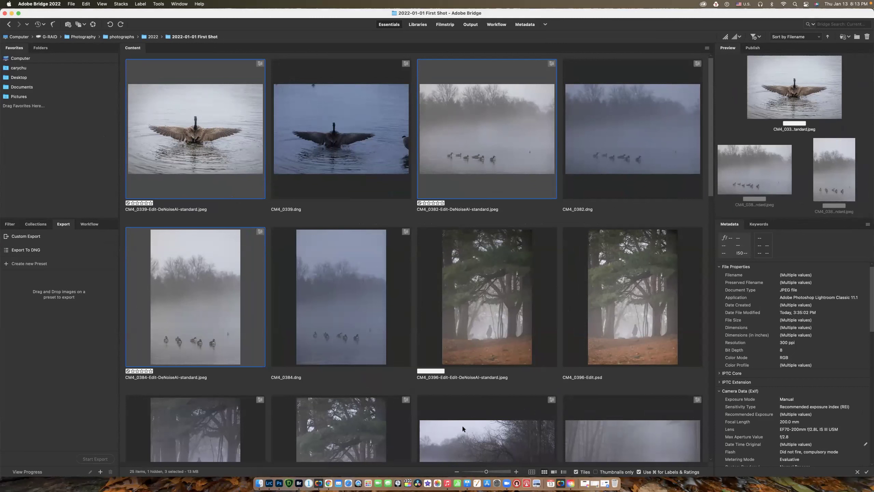
Minimize the Bridge, Photoshop and Lightroom Classic windows and display the Adobe Creative Cloud web address slide in the Keynote presentation.
left_click(12, 13)
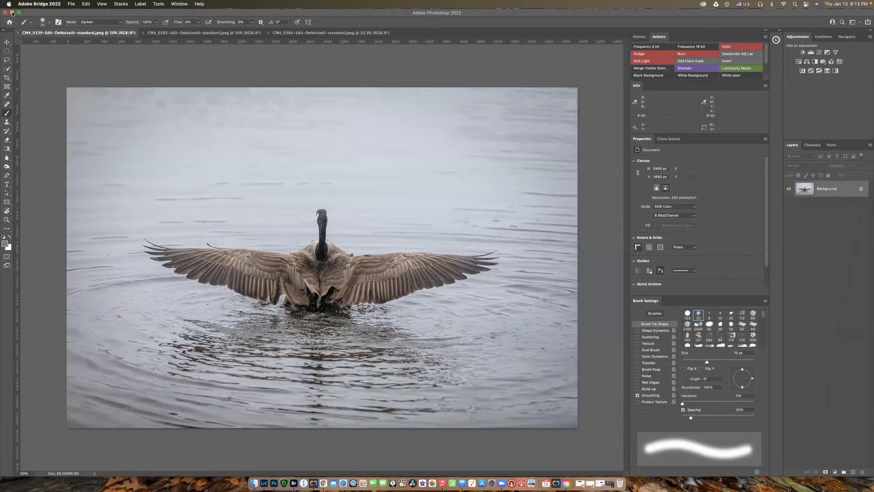
left_click(12, 13)
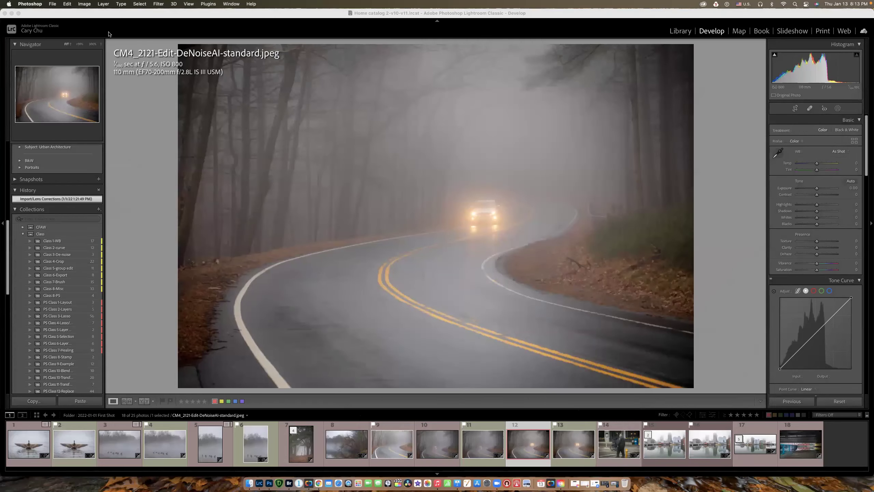
left_click(12, 13)
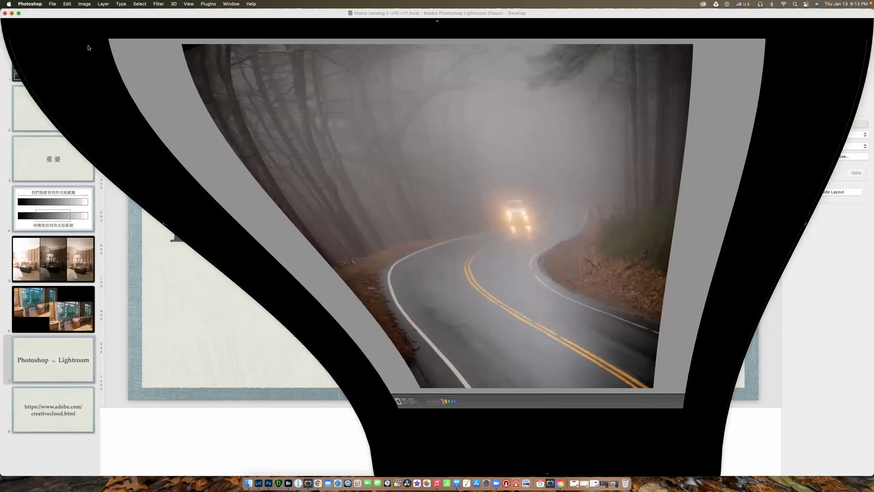
left_click(63, 408)
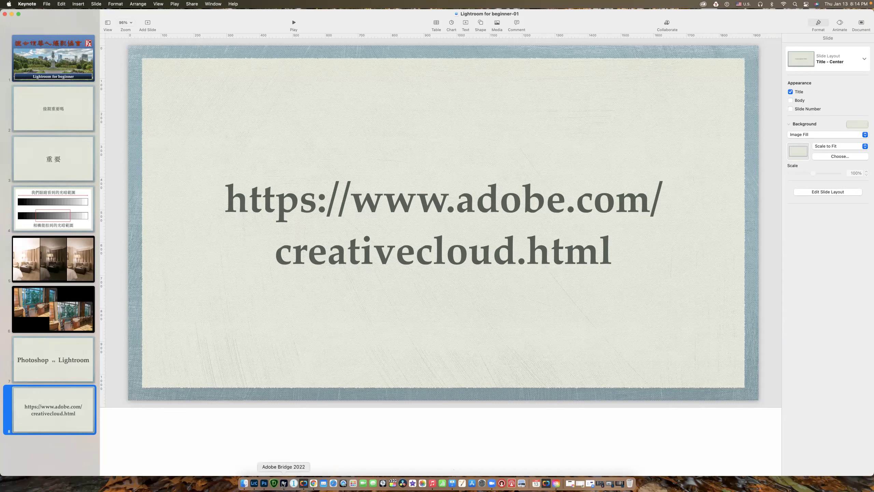
Switch to Chrome to show the Adobe Photography plan (20GB) subscription page, and open the Creative Cloud desktop app over it.
left_click(313, 483)
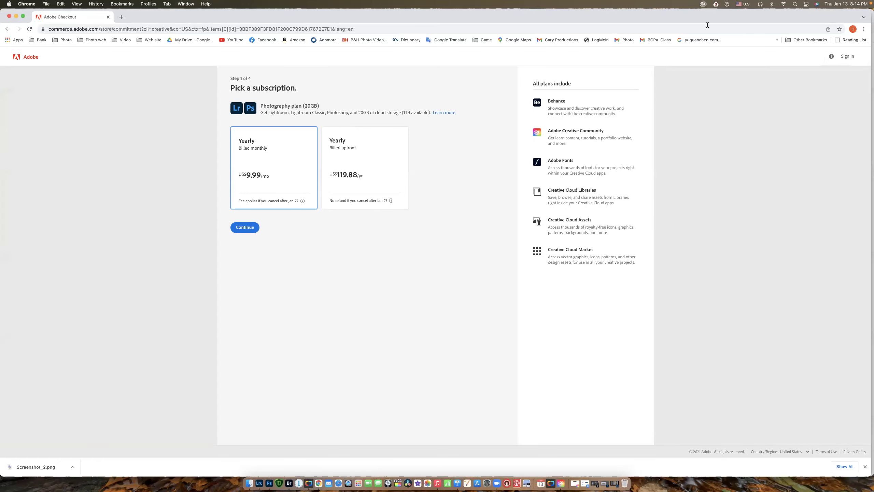
left_click(690, 5)
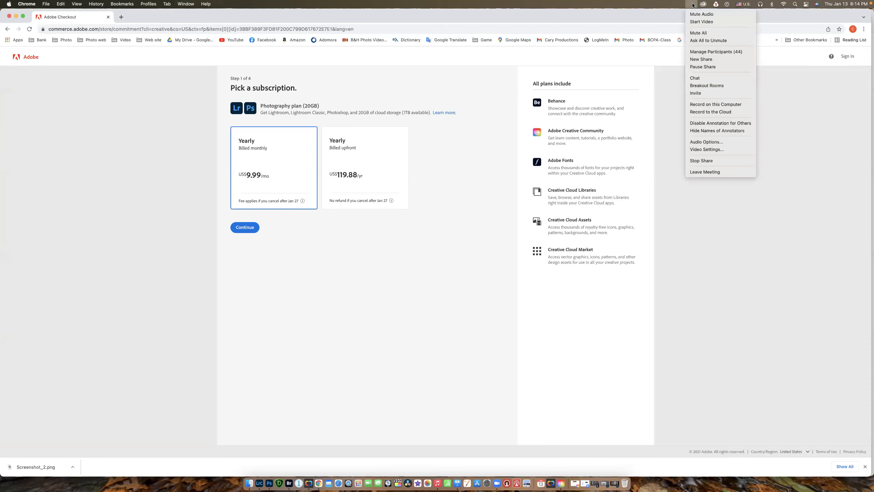
left_click(703, 4)
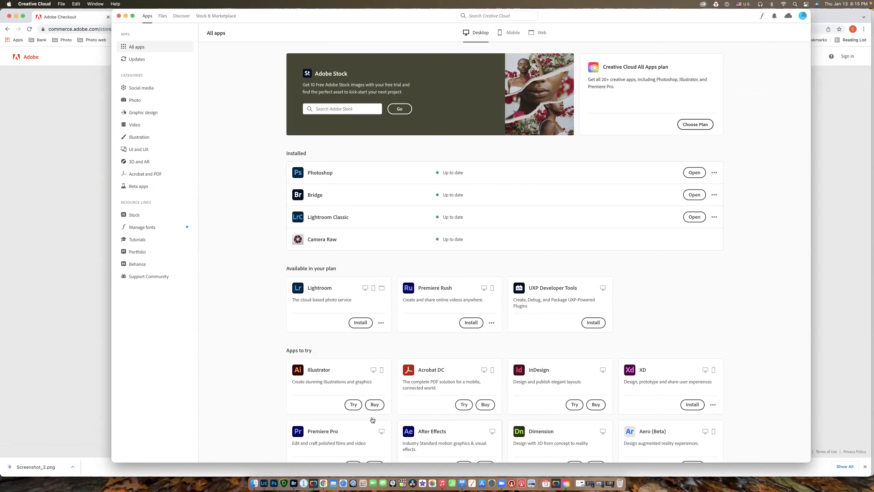
Show Lightroom Classic, return through Chrome to the Creative Cloud app list, and point out the Lightroom and Lightroom Classic entries.
left_click(263, 483)
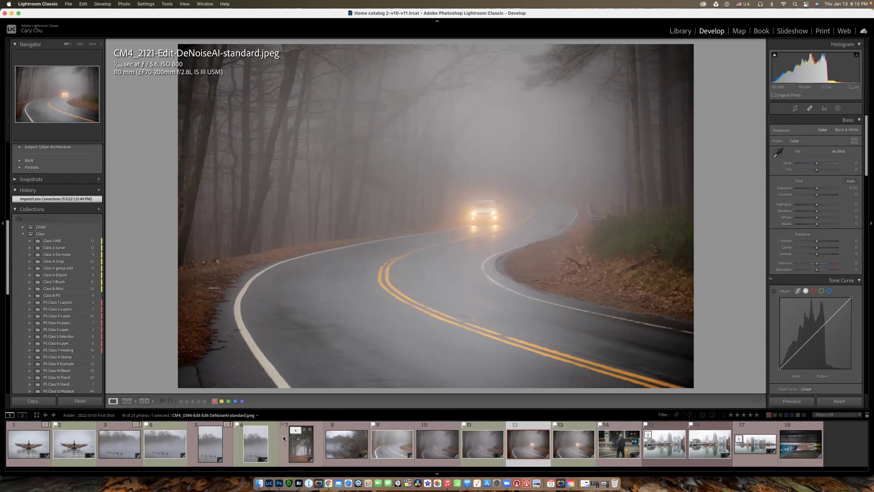
left_click(328, 483)
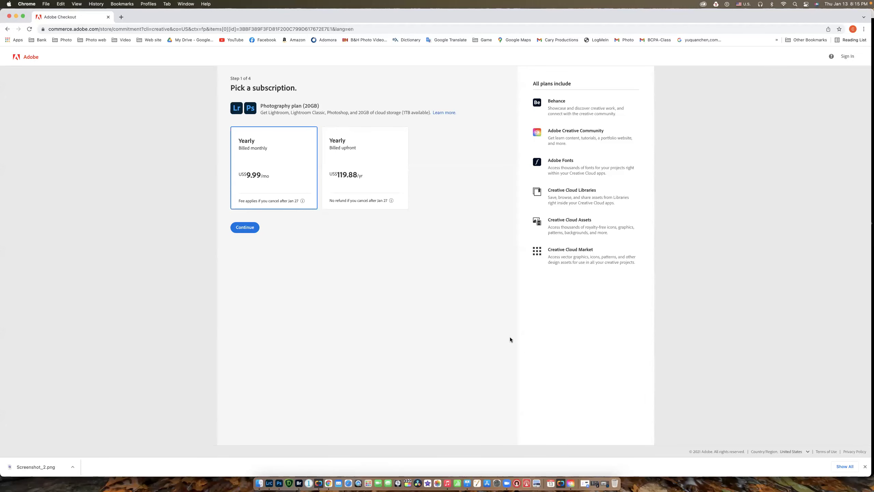
left_click(703, 4)
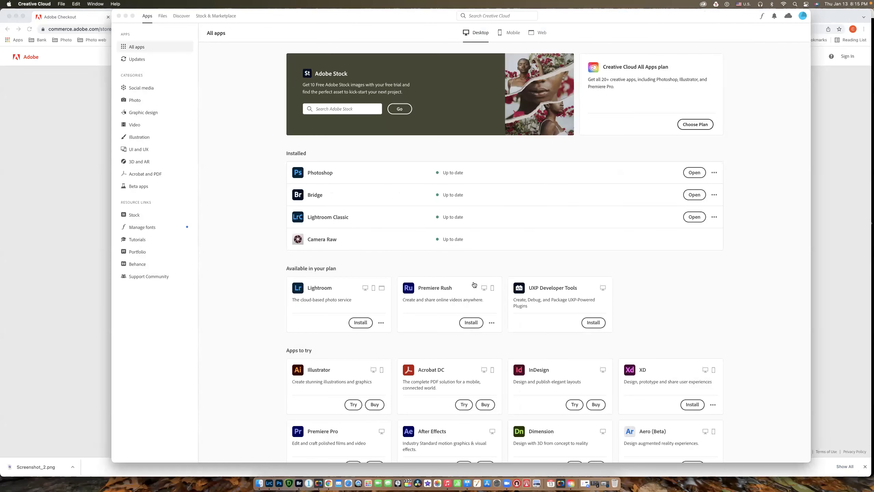
mouse_move(320, 304)
mouse_move(357, 217)
Bring Lightroom Classic's Develop workspace up once more, and go back through Chrome to the Creative Cloud app list.
left_click(270, 483)
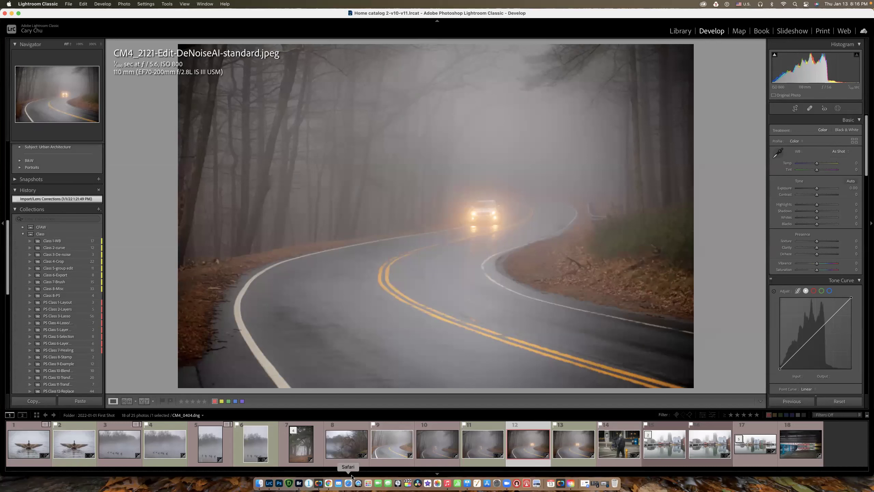
left_click(328, 483)
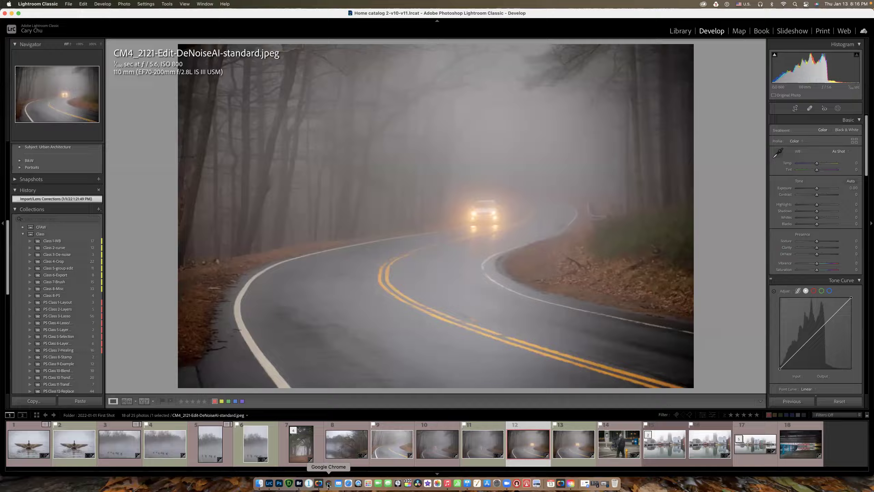
left_click(703, 4)
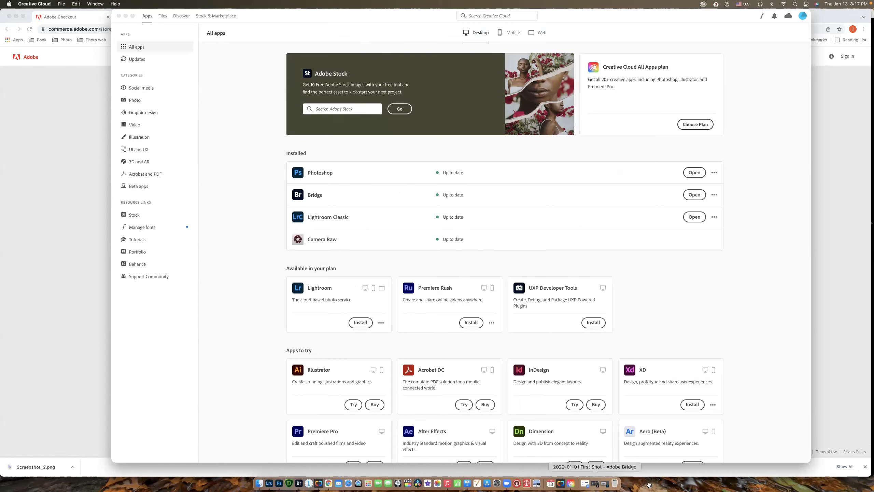
Minimize the Creative Cloud, Chrome and Lightroom Classic windows and select the "Lightroom for beginner" title slide in Keynote.
left_click(126, 15)
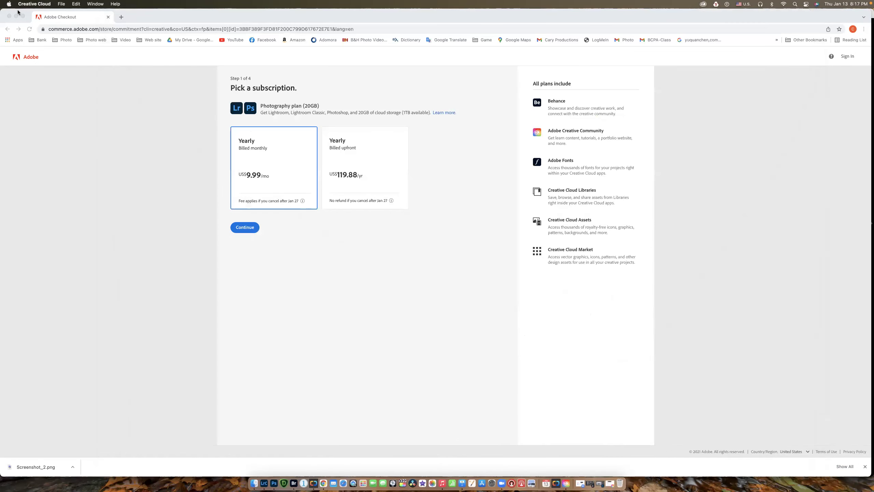
left_click(16, 16)
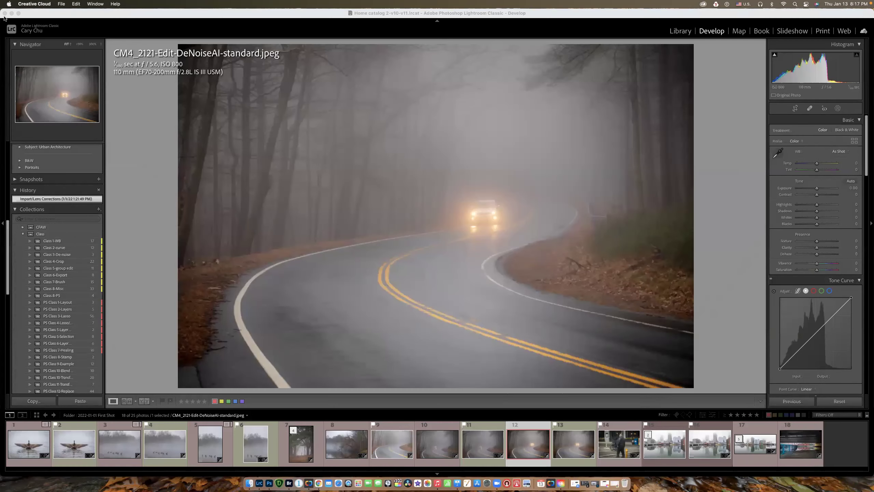
left_click(12, 14)
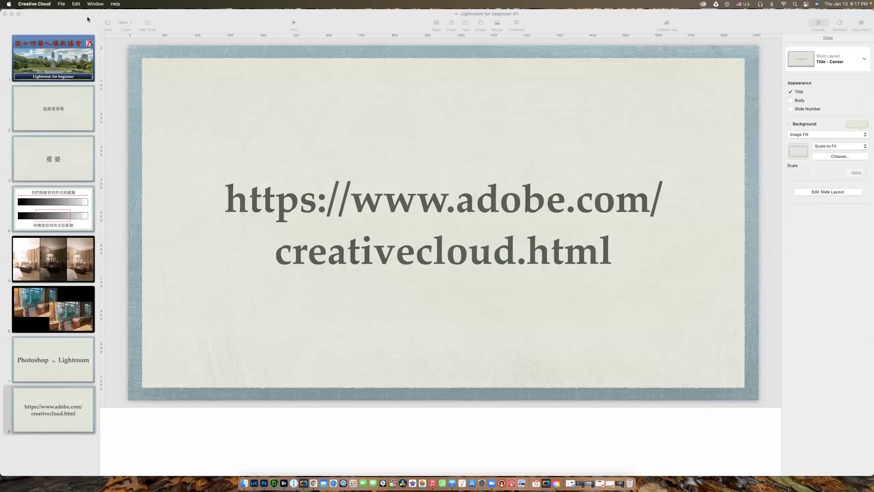
left_click(60, 55)
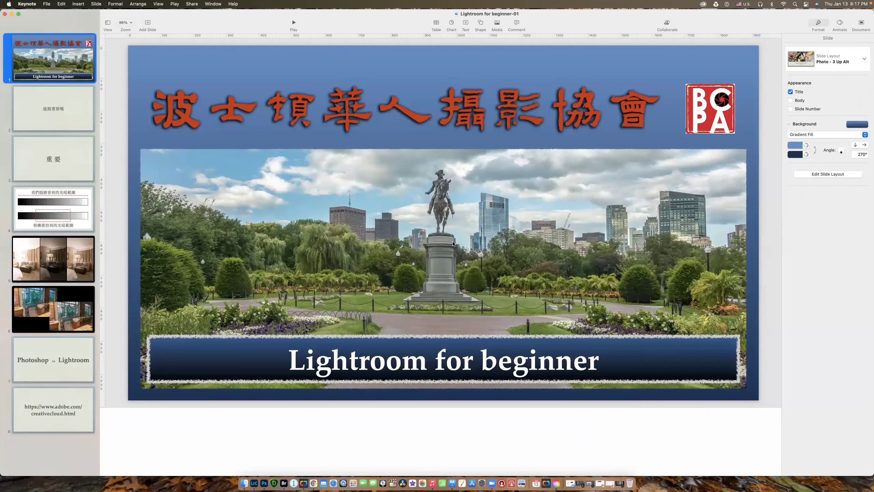
Leave the title slide's image mask editing without changes and play the Keynote slideshow from the title slide.
left_click(468, 251)
double_click(469, 252)
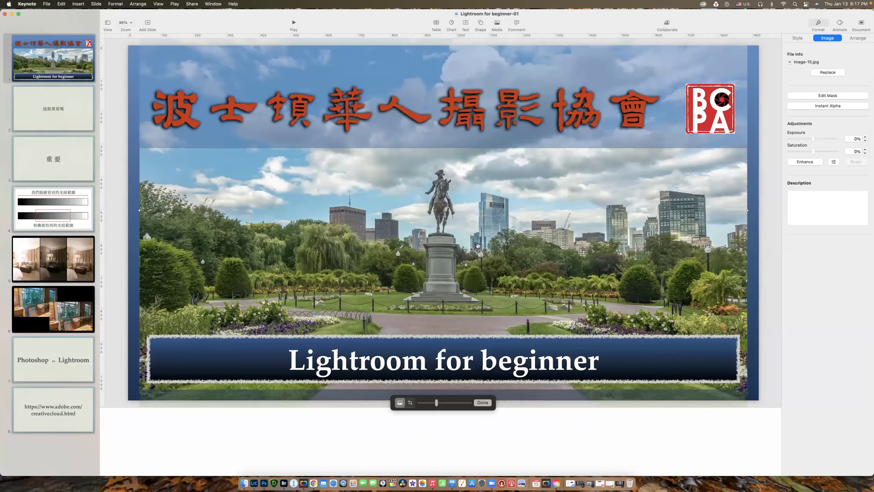
left_click(397, 433)
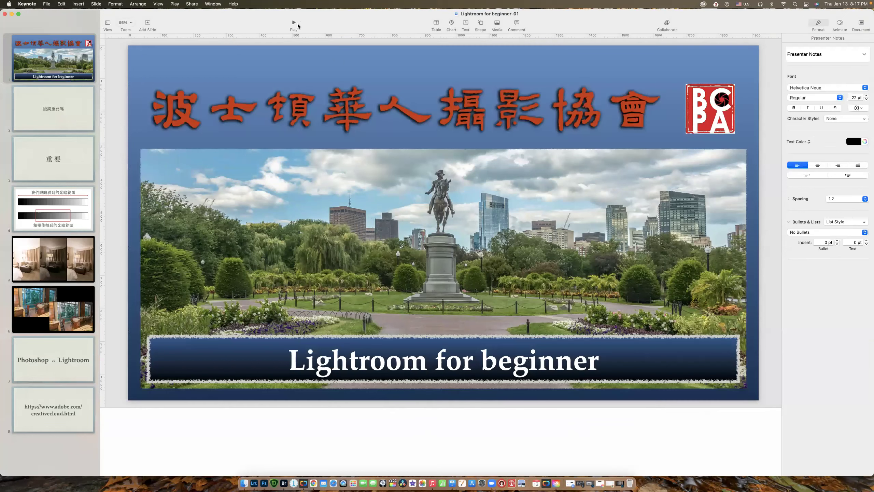
left_click(296, 24)
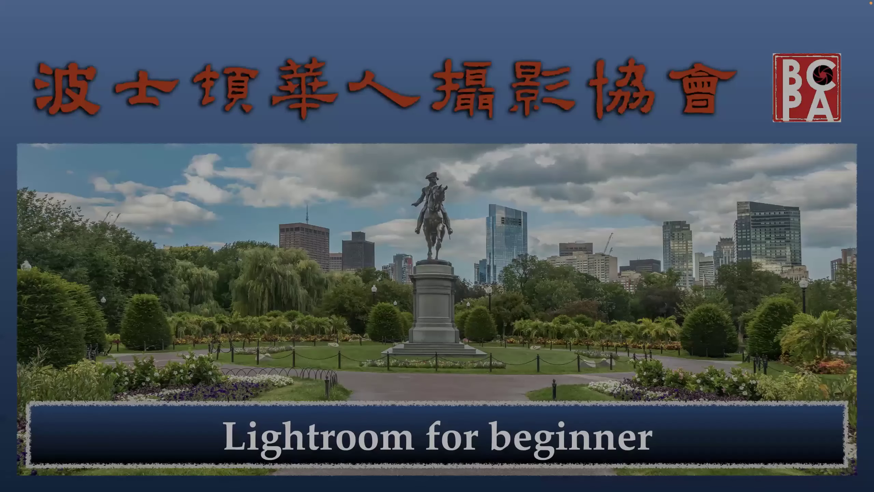
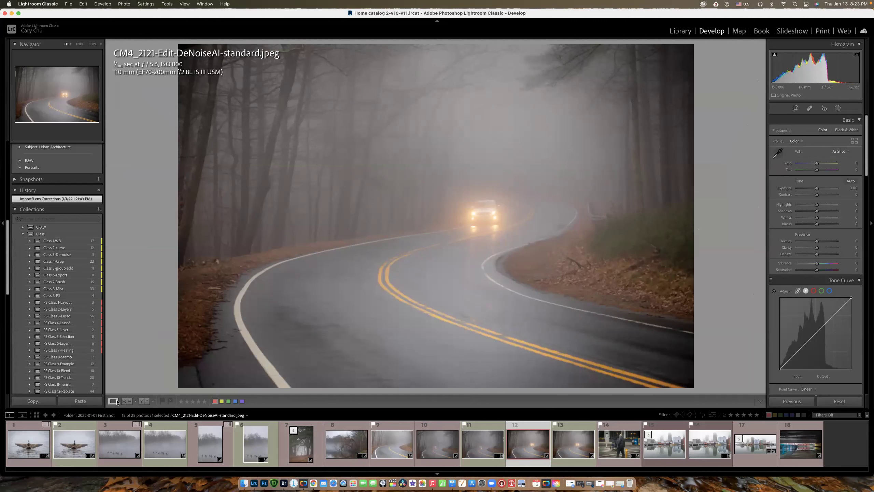
Display CM4_0339-Edit-DeNoiseAI-standard.jpeg in Lightroom Classic's Develop module and view the goose's head up close.
left_click(25, 436)
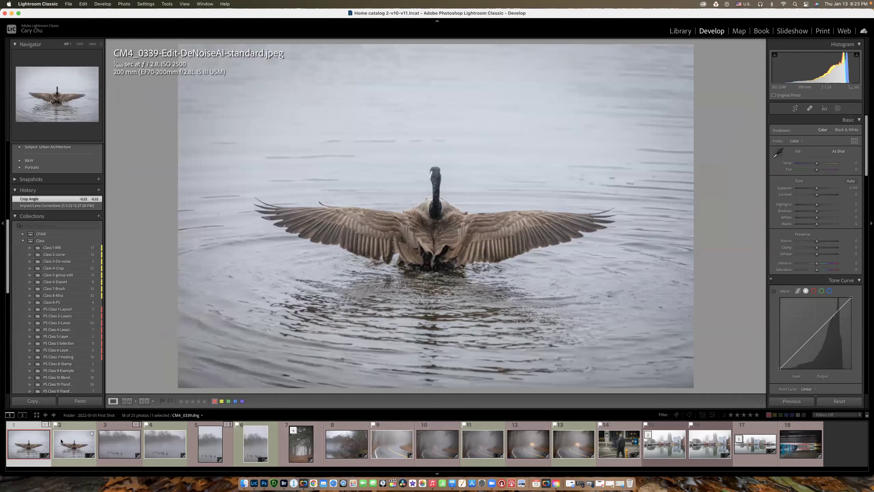
left_click(434, 175)
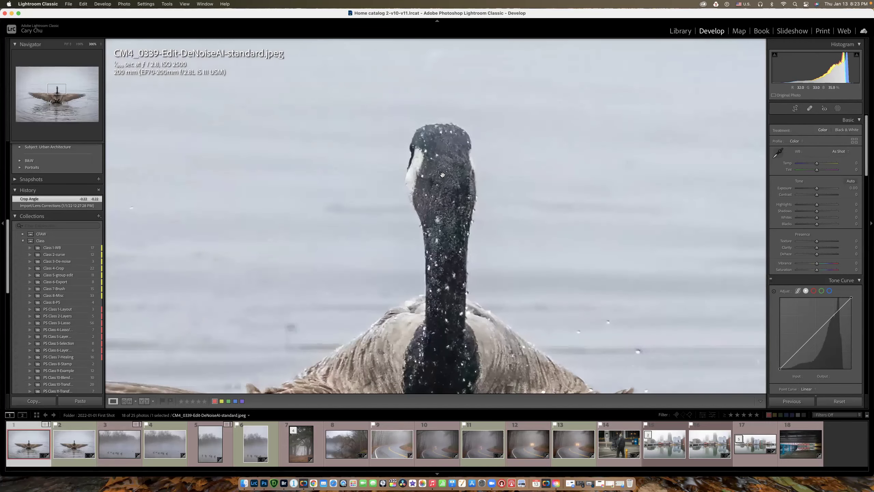
Inspect the goose's neck and body in CM4_0339-Edit-DeNoiseAI-standard.jpeg at high magnification and return to the full photo.
left_click(393, 248)
left_click(406, 288)
left_click_drag(406, 288, 351, 223)
key("super+minus")
key("super+minus")
key("super+minus")
key("super+minus")
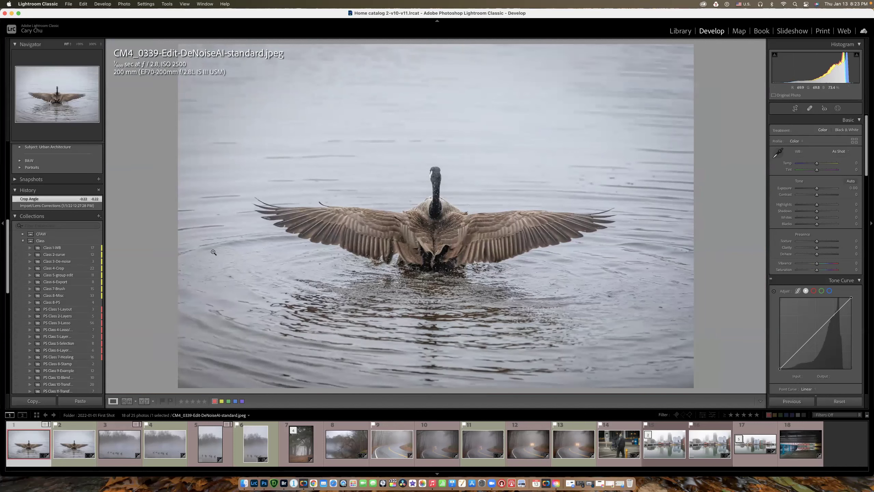
Advance to the misty pond photo CM4_0382.dng and view the car in CM4_2121-Edit-DeNoiseAI-standard.jpeg at 100%.
key("Right")
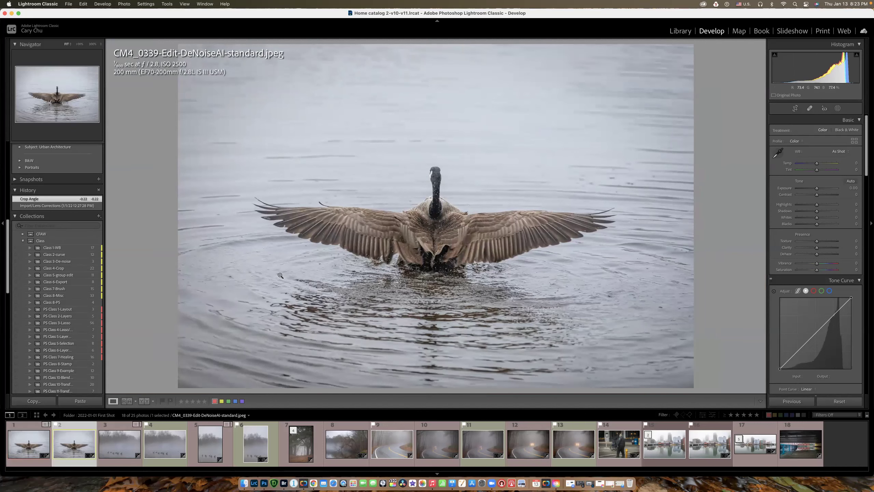
key("Right")
key("Right")
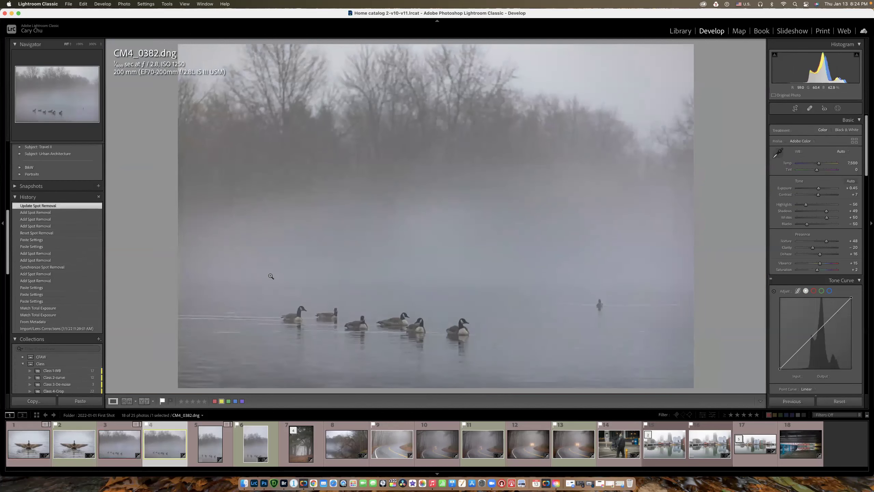
left_click(521, 450)
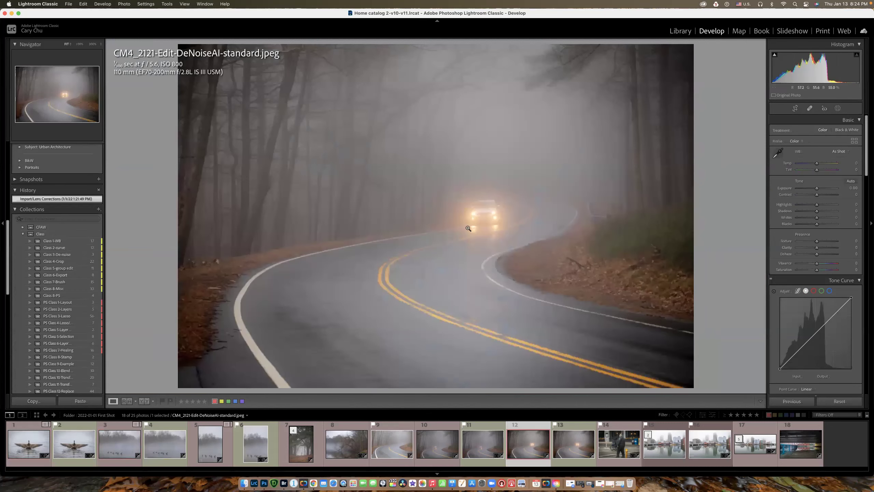
left_click(484, 201)
left_click_drag(480, 250, 738, 365)
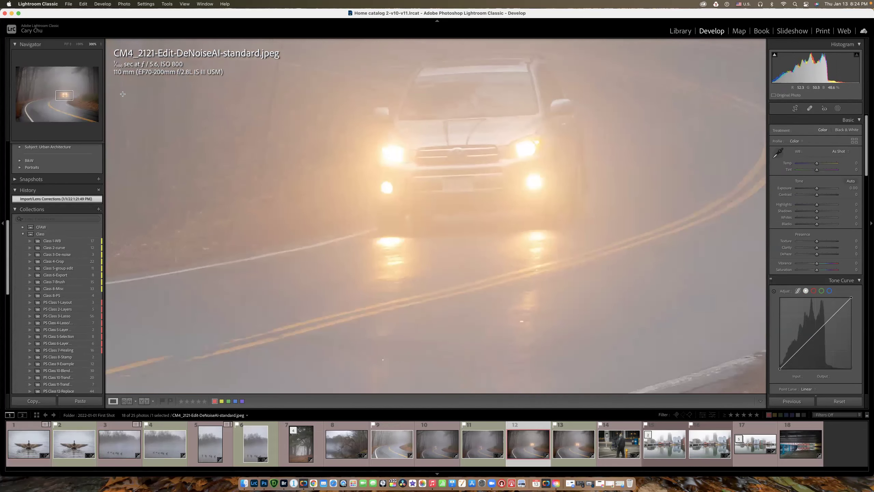
Minimize Lightroom Classic, switch to Adobe Bridge and magnify parts of CM4_0339-Edit-DeNoiseAI-standard.jpeg with the preview loupe.
left_click(12, 13)
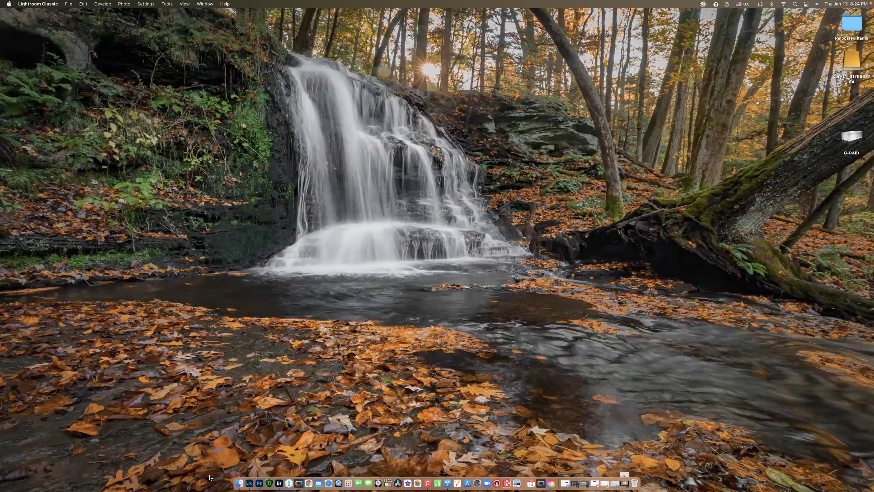
left_click(279, 483)
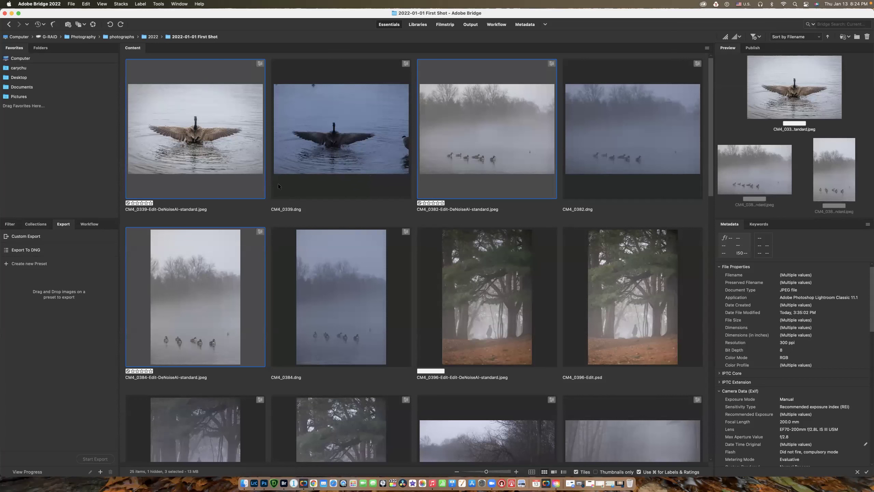
left_click(197, 134)
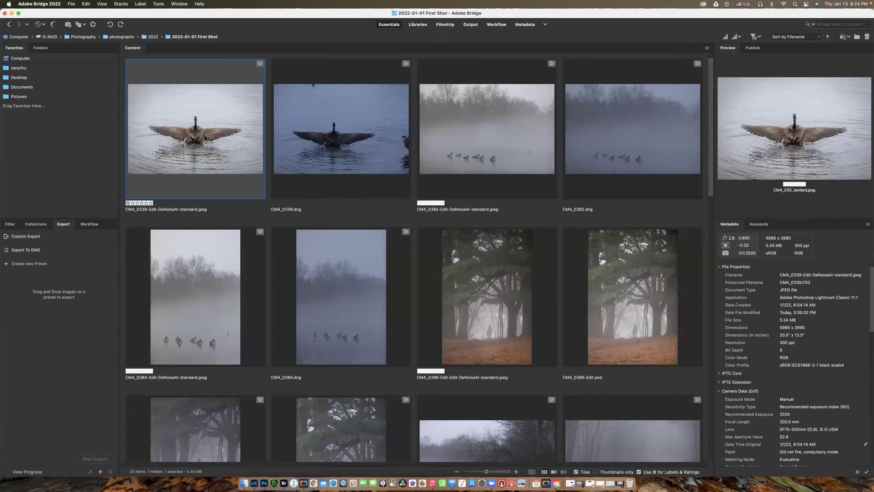
left_click(788, 139)
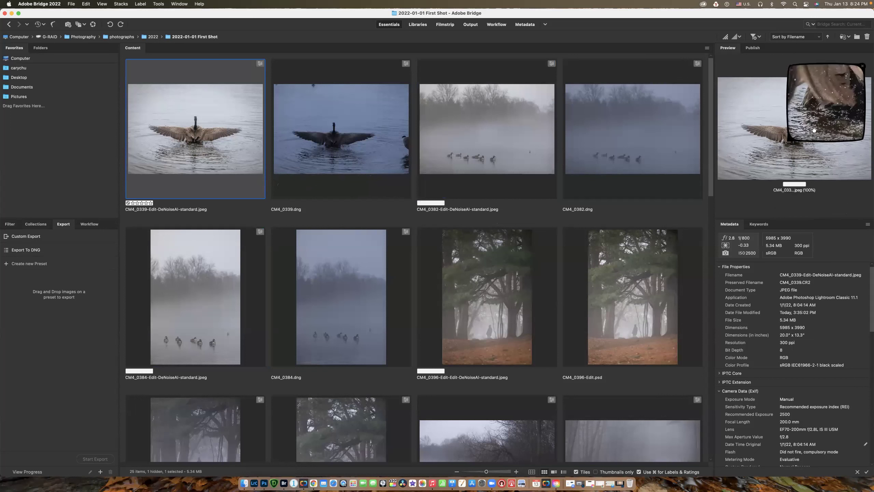
left_click(836, 147)
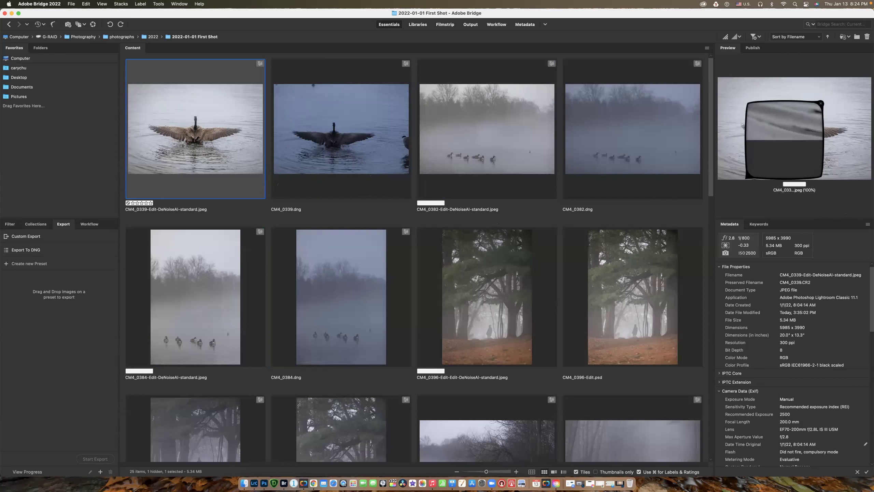
Preview CM4_0382-Edit-DeNoiseAI-standard.jpeg and CM4_0384-Edit-DeNoiseAI-standard.jpeg with the loupe moved to the image's edge.
left_click(546, 128)
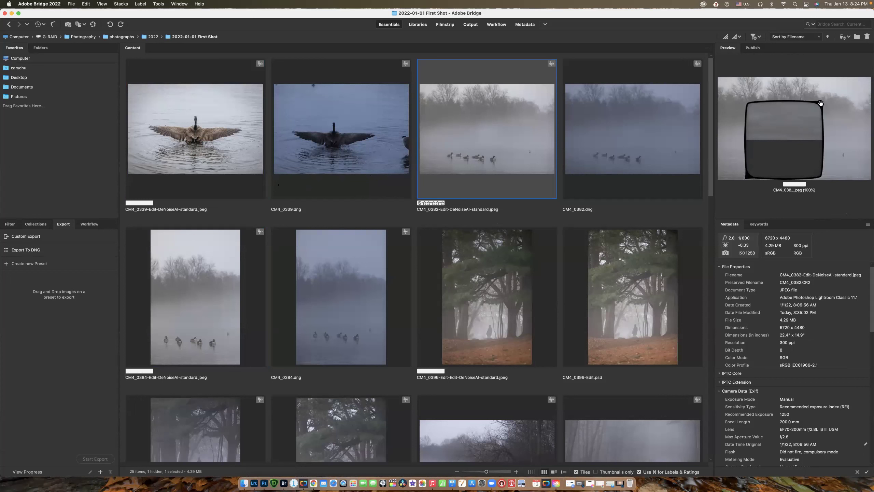
left_click_drag(819, 103, 720, 104)
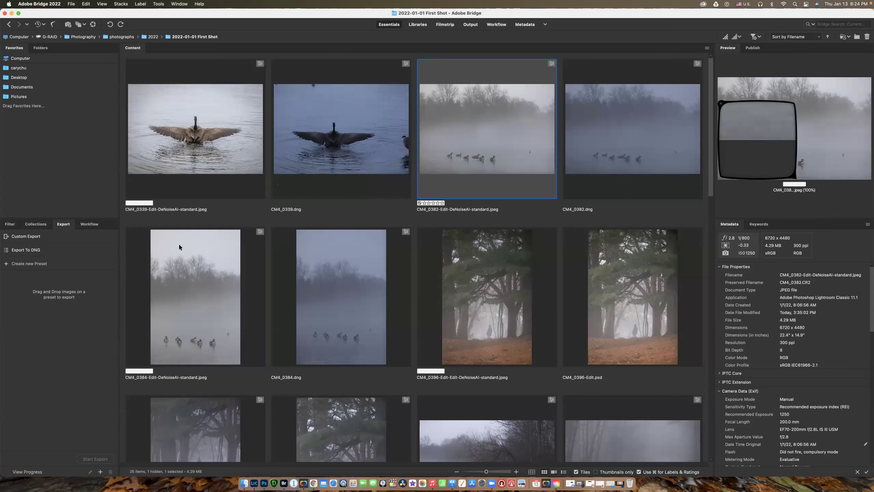
left_click(193, 296)
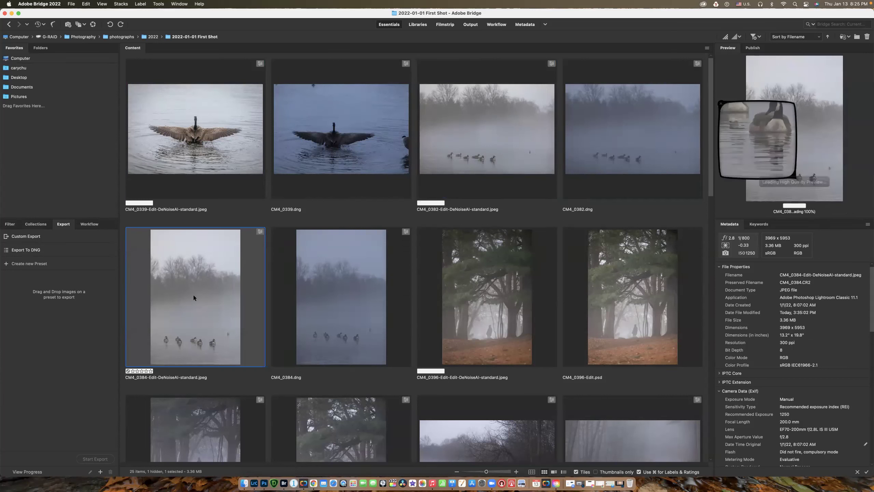
Select the CM4_0339, CM4_0382 and CM4_0384 Edit-DeNoiseAI-standard JPEGs together and open them for editing in Camera Raw.
left_click(208, 151)
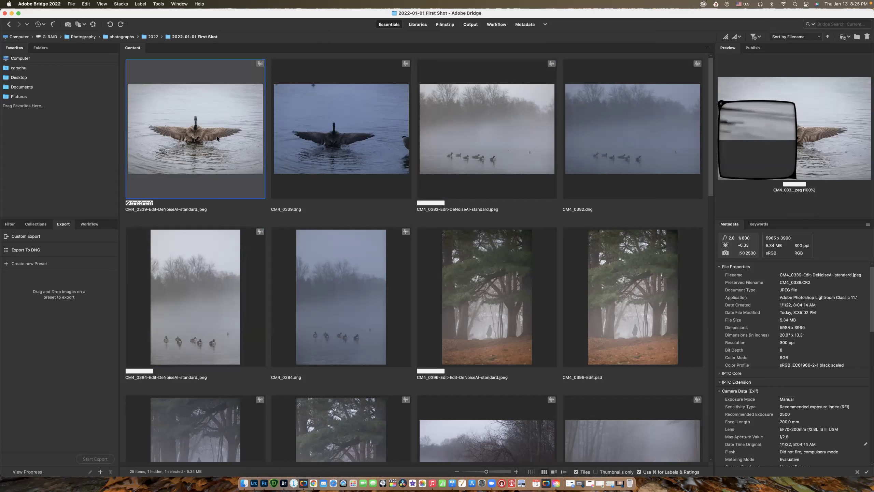
left_click(492, 124, "super")
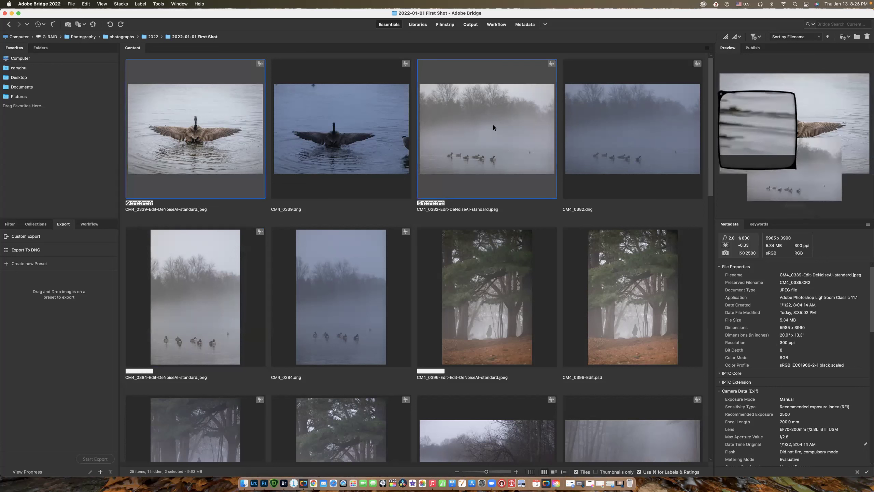
left_click(209, 287, "super")
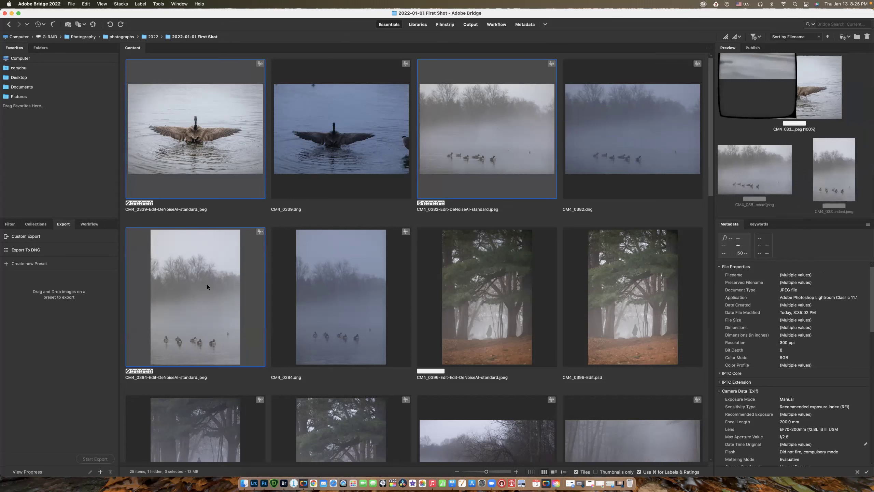
right_click(207, 285)
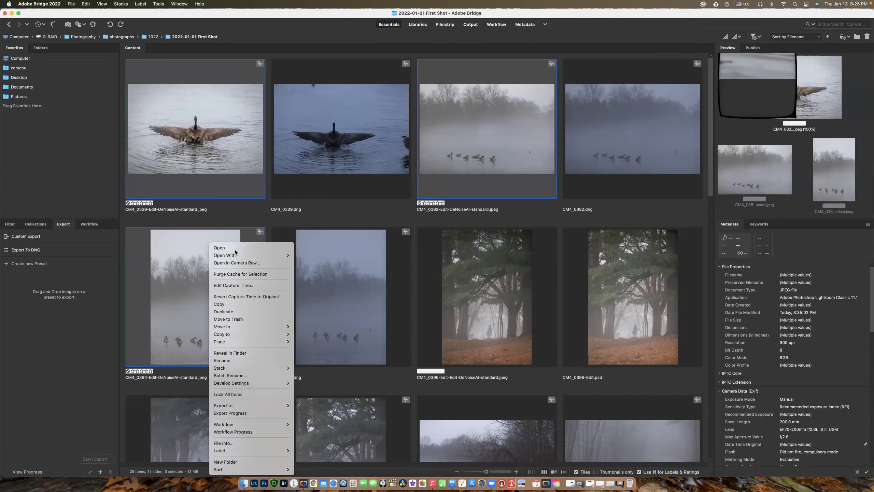
left_click(234, 249)
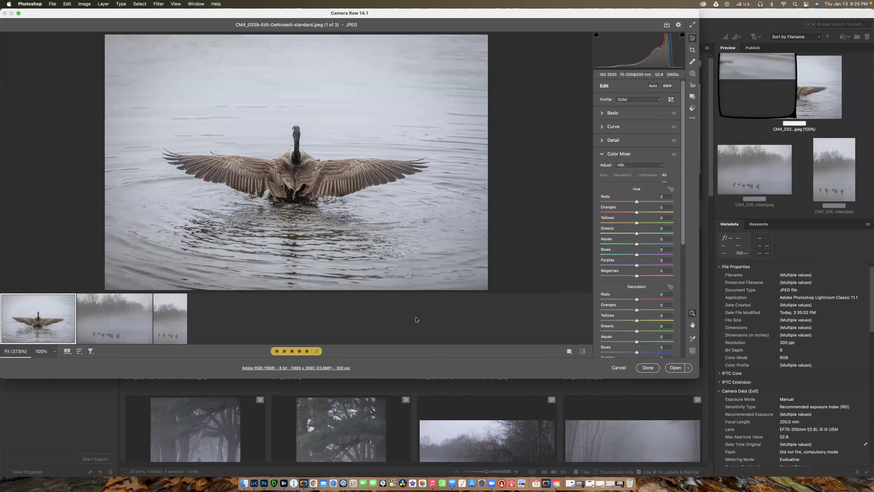
Select all three JPEGs in the Camera Raw filmstrip and open them as Photoshop documents.
mouse_move(95, 315)
left_click(137, 317, "shift")
left_click(170, 326, "shift")
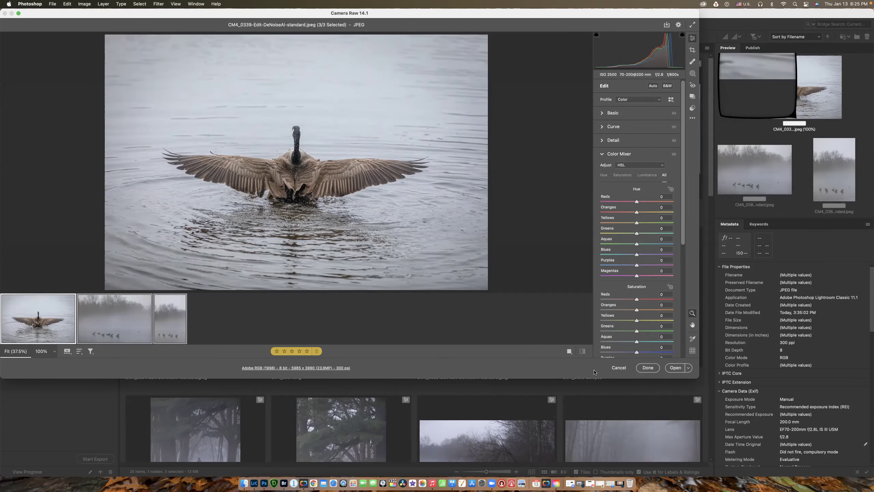
left_click(676, 368)
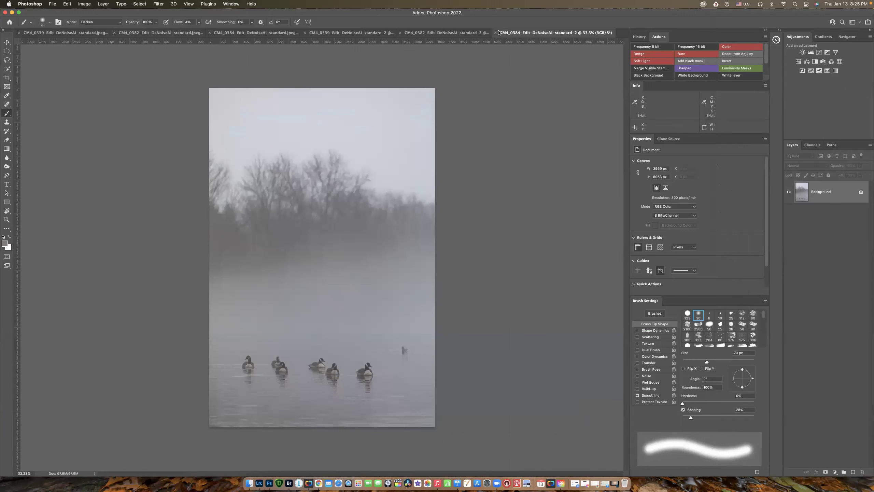
Look through the three newly opened Photoshop documents and finish on the goose photo CM4_0339-Edit-DeNoiseAI-standard-2.
left_click(447, 33)
left_click(379, 33)
left_click(452, 33)
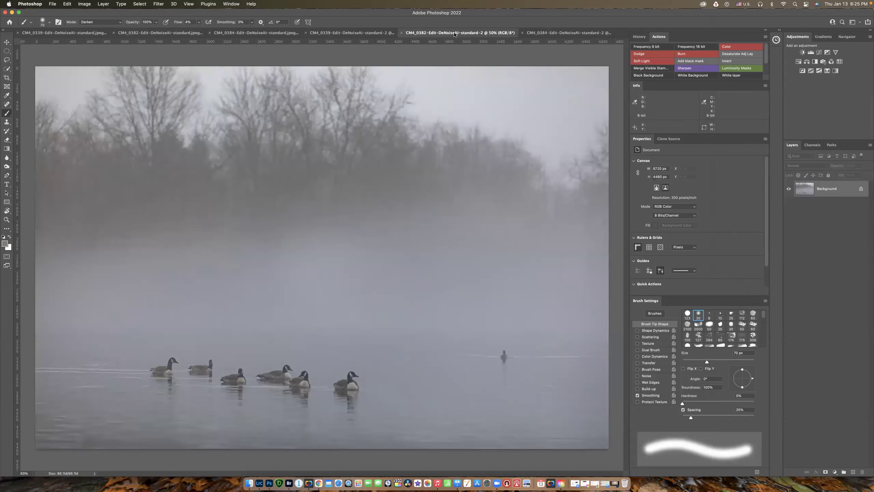
left_click(564, 33)
left_click(381, 33)
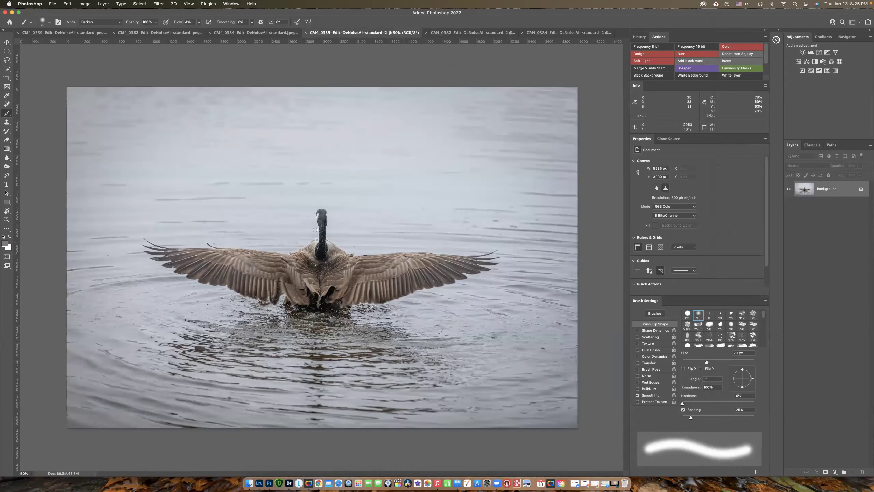
Examine the goose's head, wings and the surrounding water up close in CM4_0339-Edit-DeNoiseAI-standard-2.
scroll(315, 230, "up", 10)
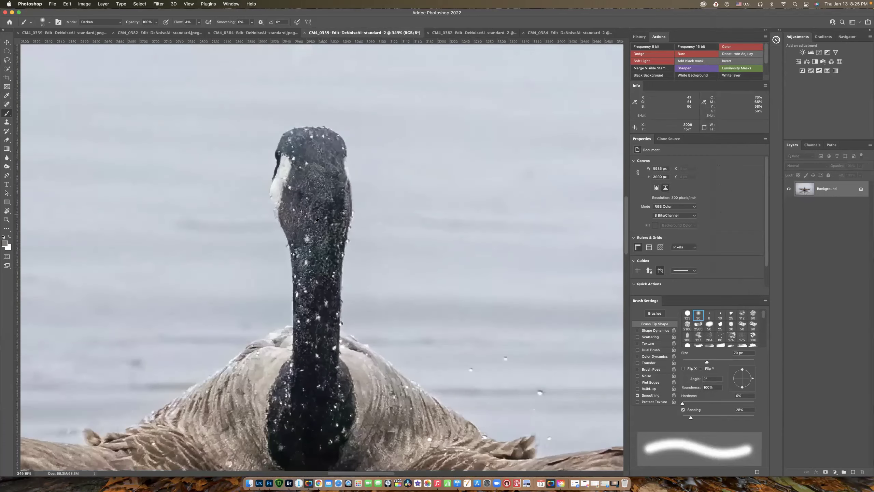
scroll(315, 221, "down", 6)
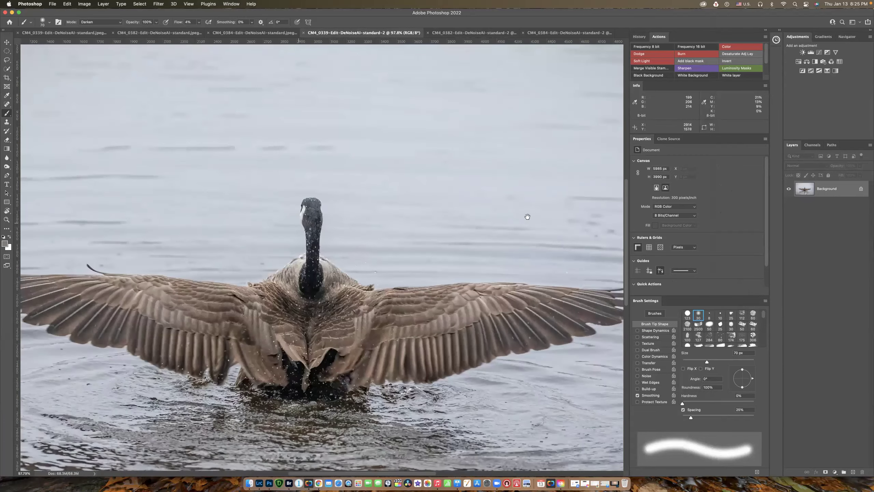
scroll(527, 216, "left", 5)
scroll(509, 220, "down", 3)
scroll(509, 220, "right", 10)
scroll(491, 225, "up", 5)
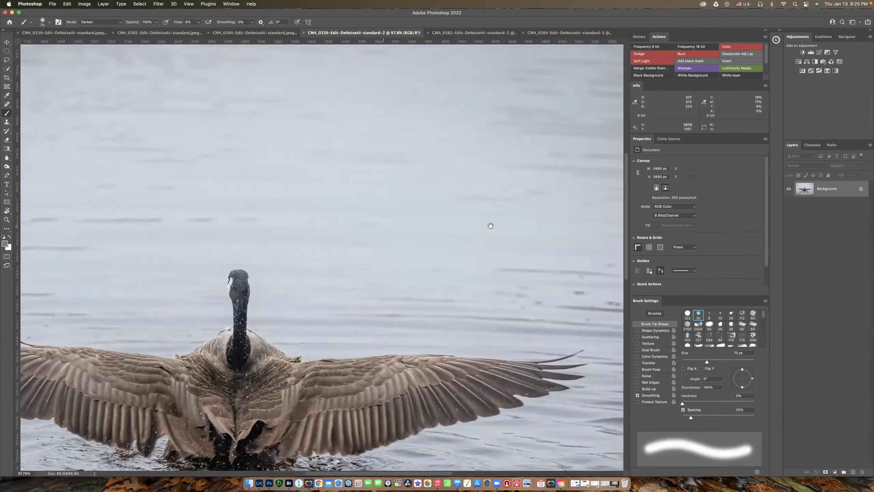
scroll(489, 227, "left", 5)
scroll(489, 227, "down", 3)
scroll(490, 227, "right", 3)
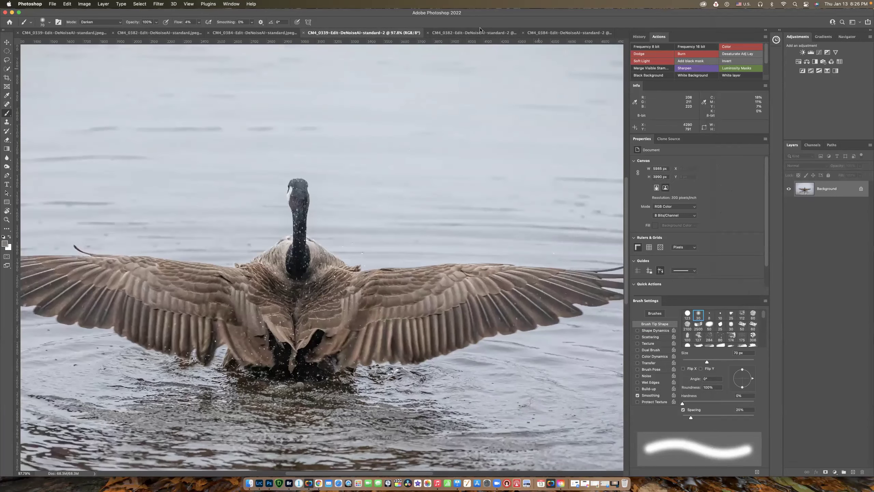
Close CM4_0339-Edit-DeNoiseAI-standard-2 without saving its changes and switch to Lightroom Classic.
left_click(303, 33)
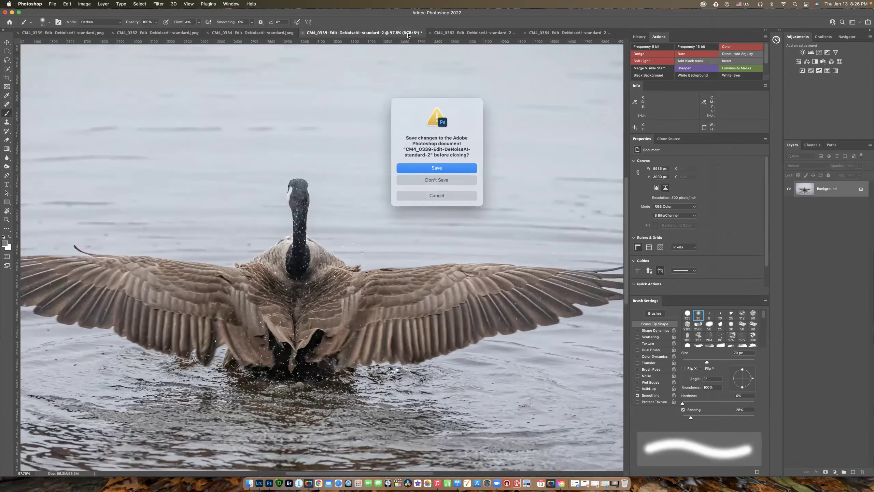
left_click(437, 178)
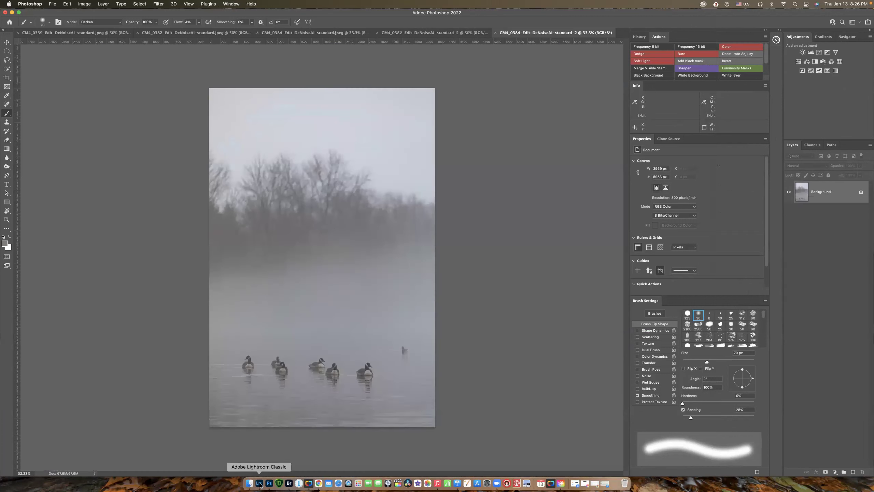
left_click(260, 483)
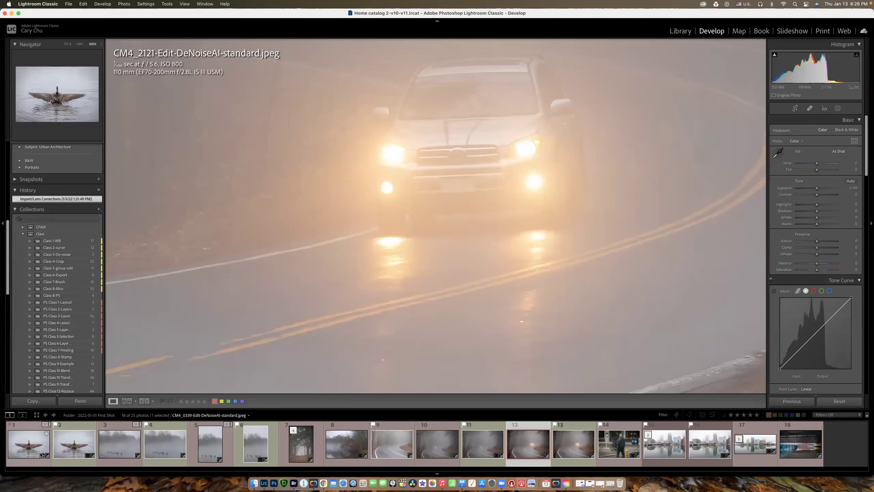
Display CM4_0339-Edit-DeNoiseAI-standard.jpeg in Develop, show and leave its crop overlay unchanged, and view the goose's back up close.
left_click(41, 454)
key("r")
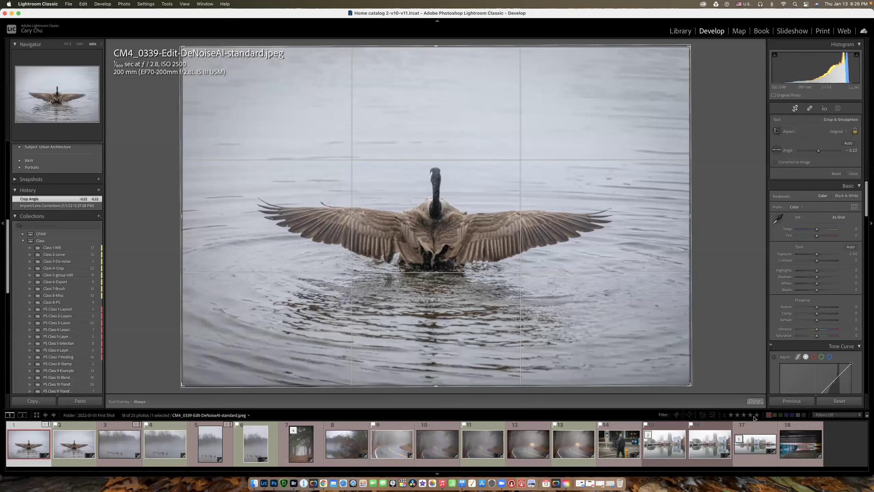
left_click(754, 401)
left_click(421, 232)
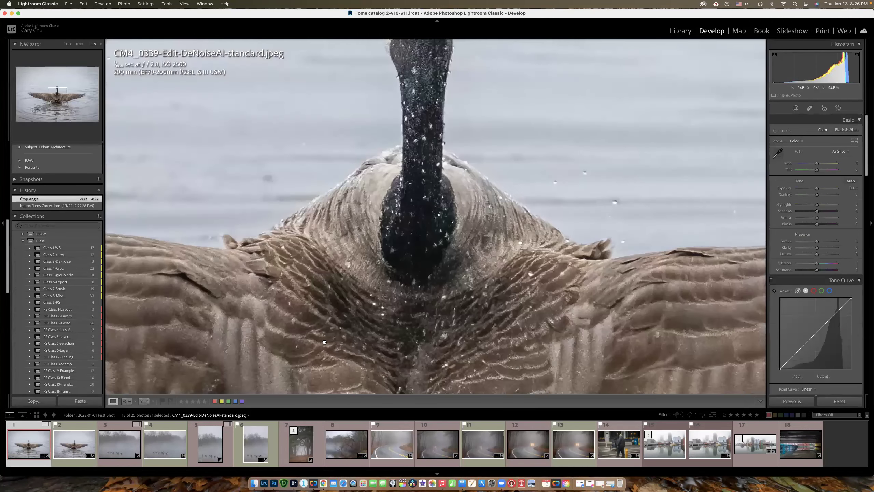
left_click(326, 337)
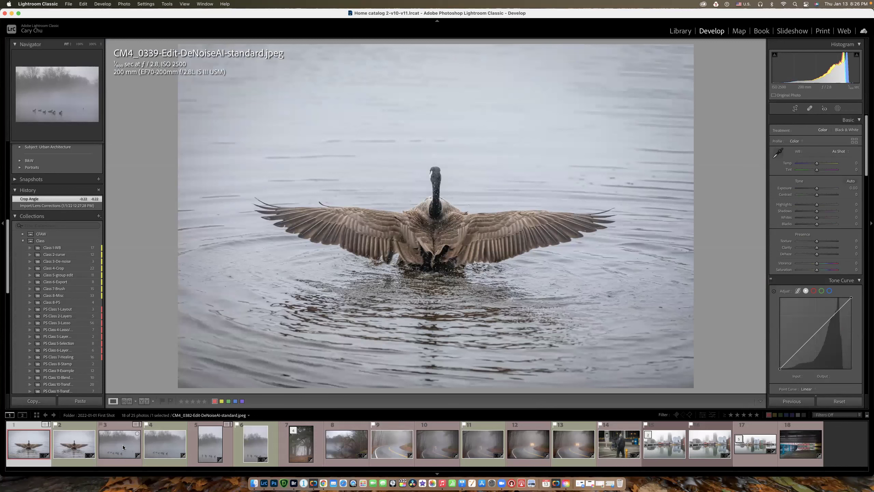
Show the goose photo in the Library module, look over the G-RAID folder list and minimize Lightroom Classic.
left_click(686, 34)
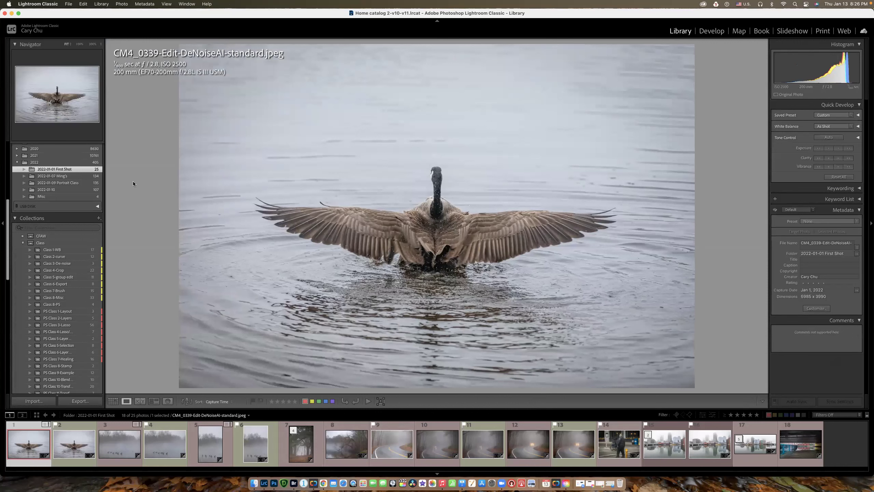
scroll(57, 193, "up", 5)
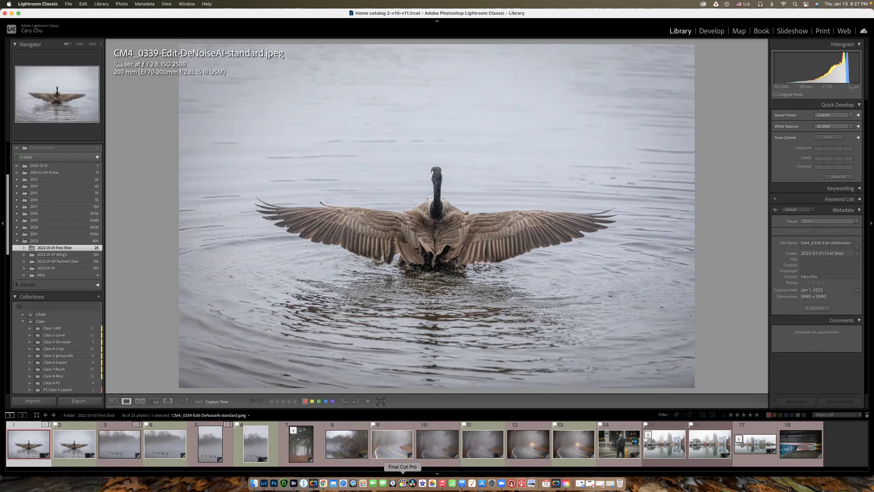
left_click(12, 14)
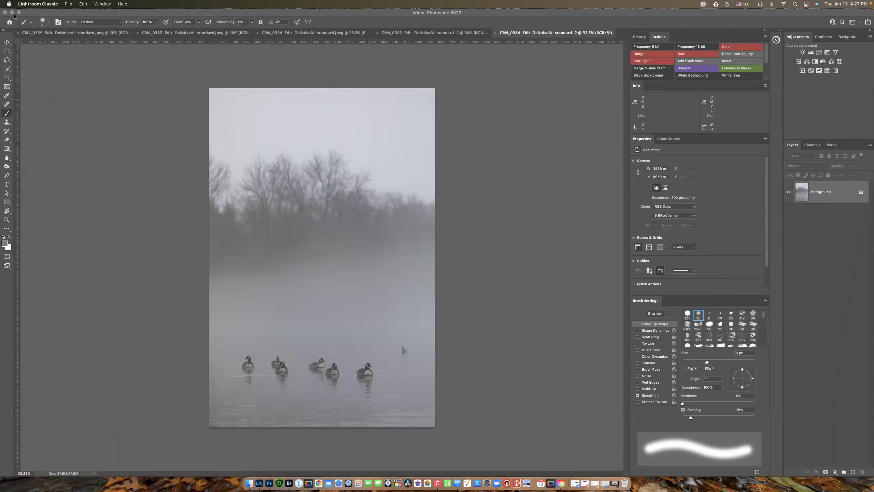
Minimize Photoshop and Bridge, and show the Adobe Photography plan (20GB) subscription page in Chrome.
left_click(12, 13)
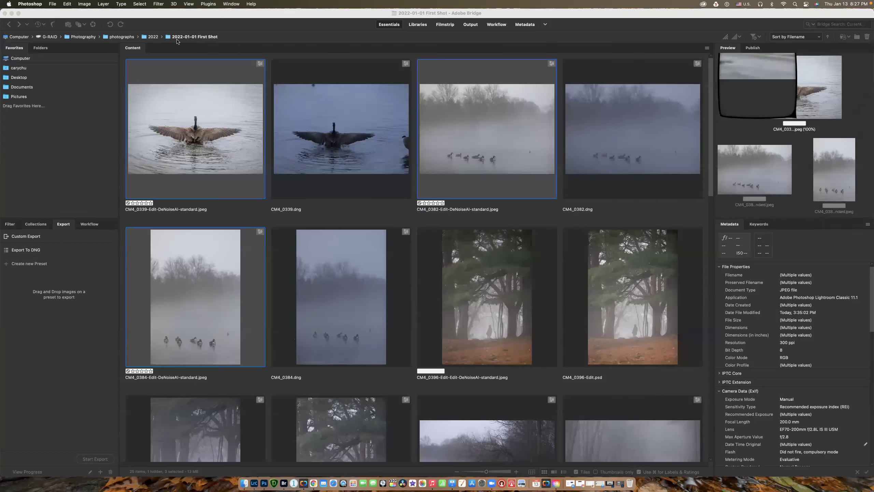
key("super+m")
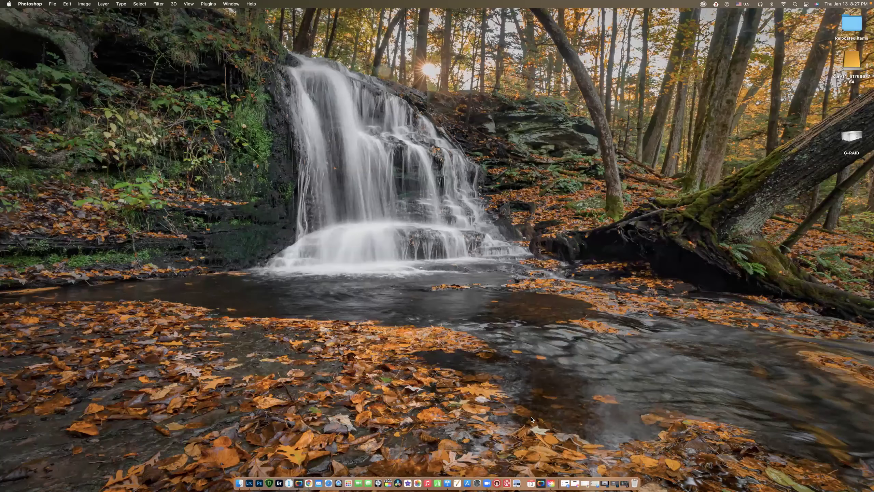
left_click(309, 483)
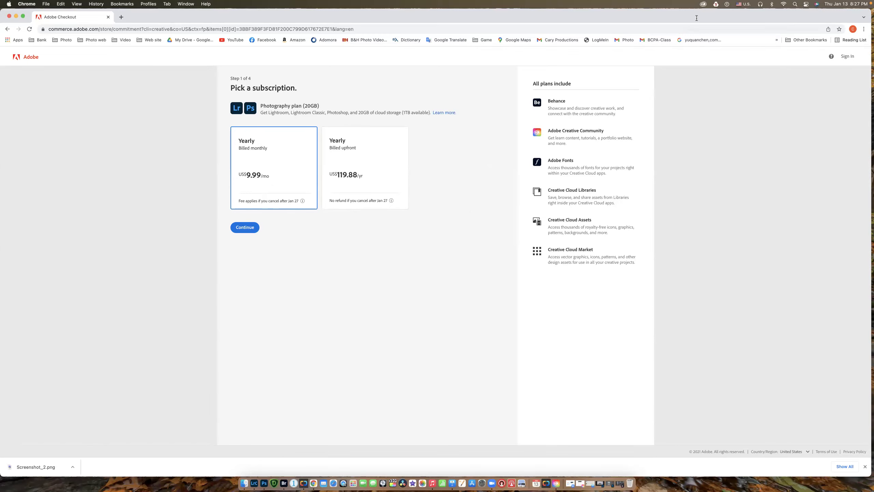
Open Creative Cloud and look through the installed apps, the apps available in the plan and the apps to try.
left_click(703, 5)
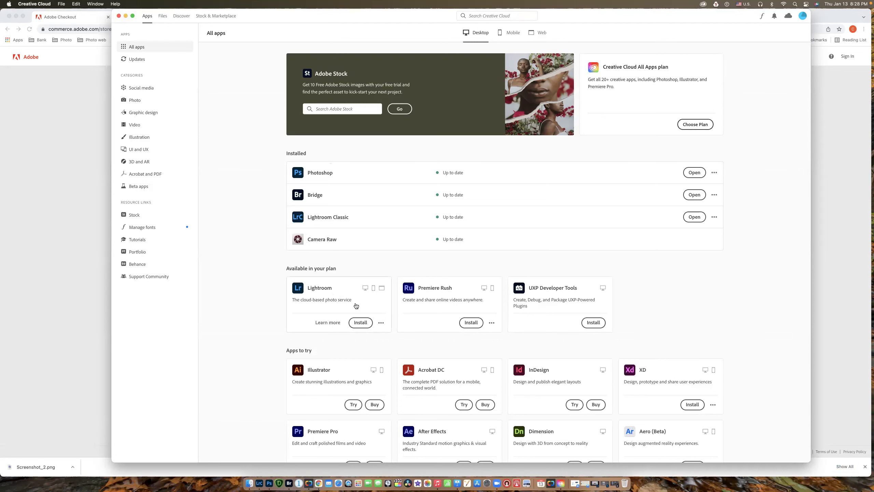
scroll(417, 299, "down", 4)
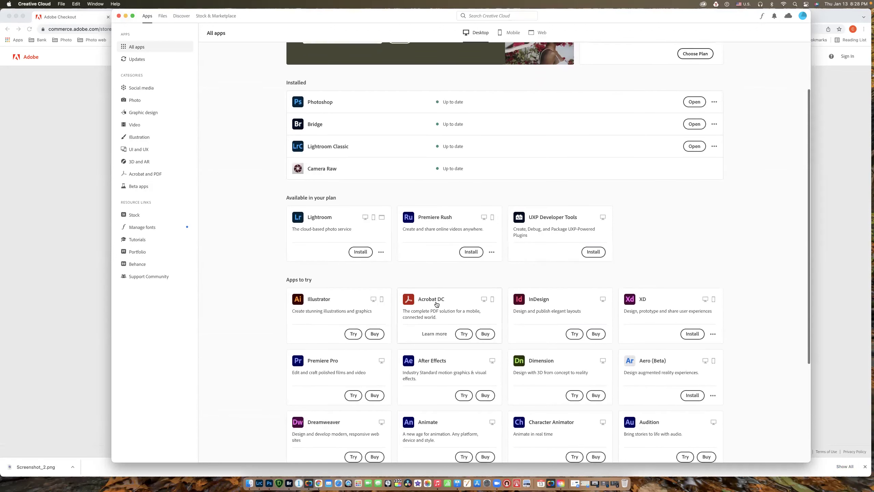
scroll(436, 303, "down", 2)
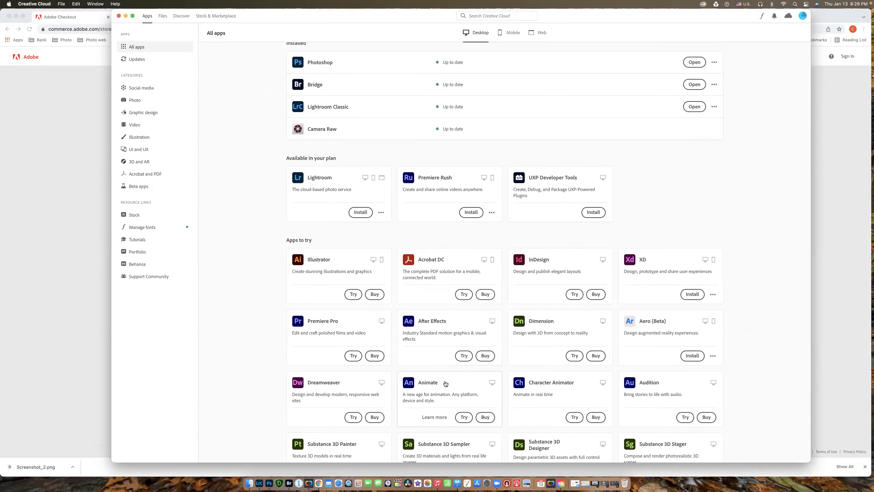
scroll(444, 378, "up", 6)
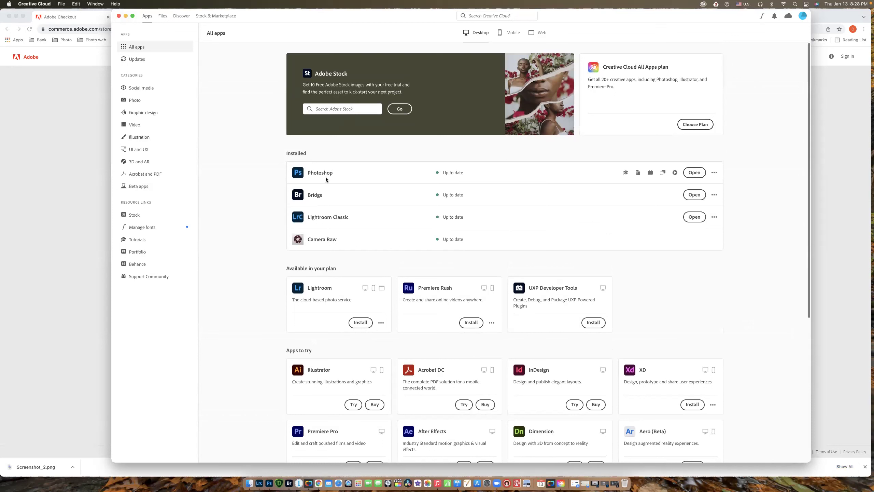
mouse_move(328, 172)
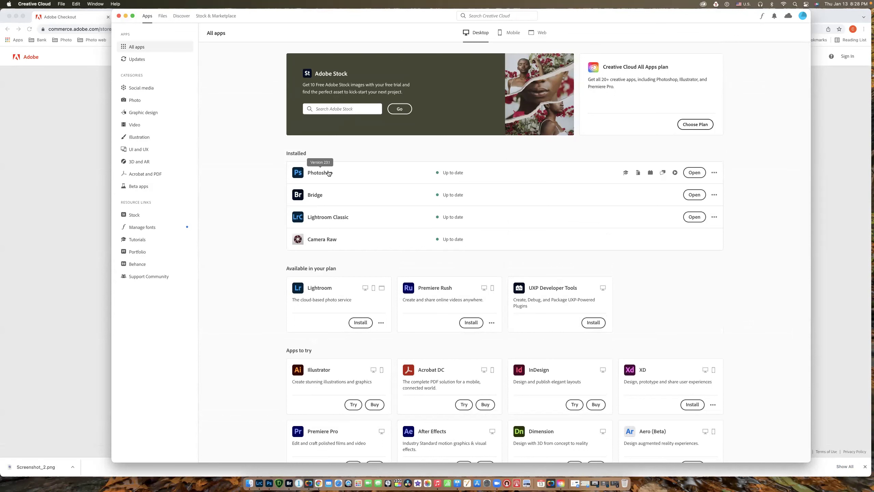
mouse_move(342, 217)
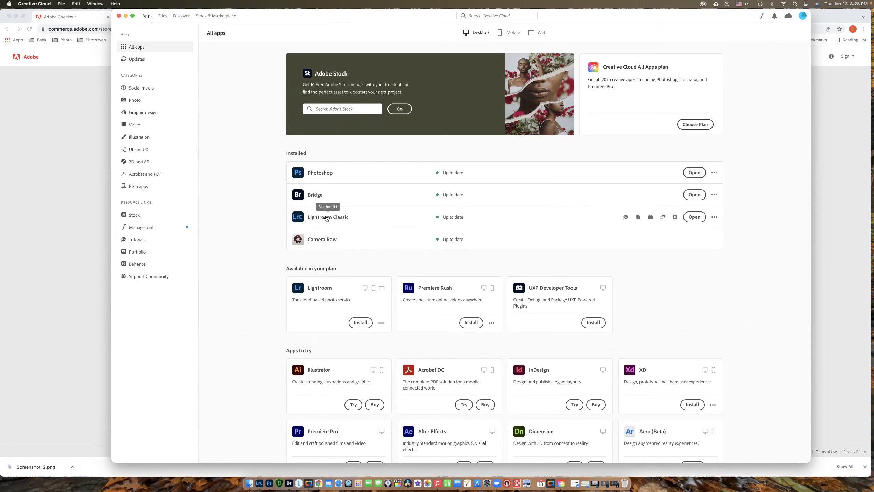
scroll(329, 291, "down", 1)
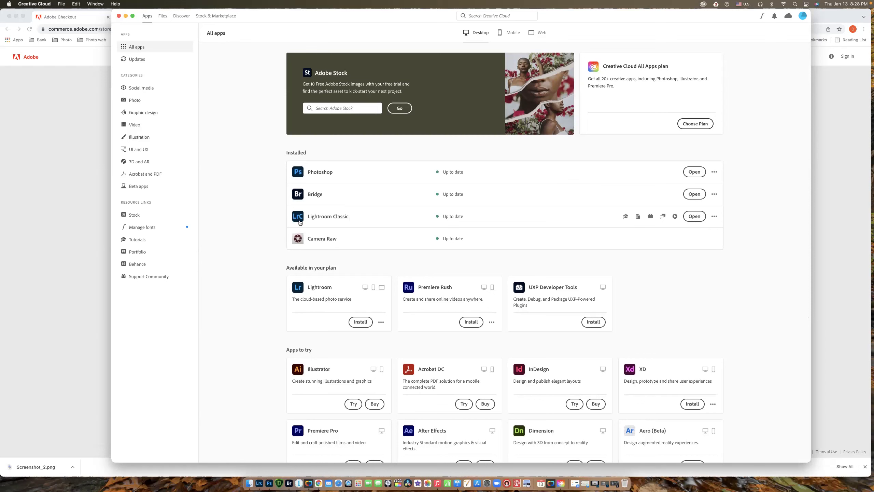
mouse_move(329, 290)
Switch to Lightroom Classic and show the goose photo in the Develop module.
left_click(259, 484)
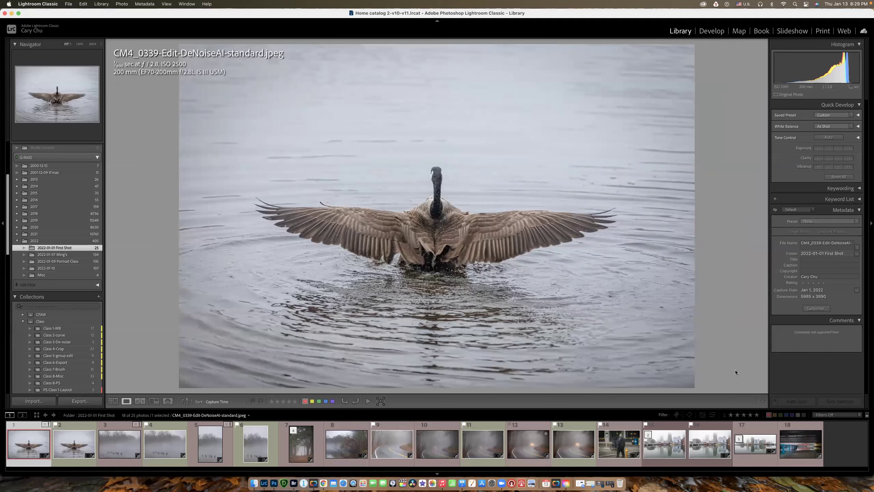
left_click(12, 13)
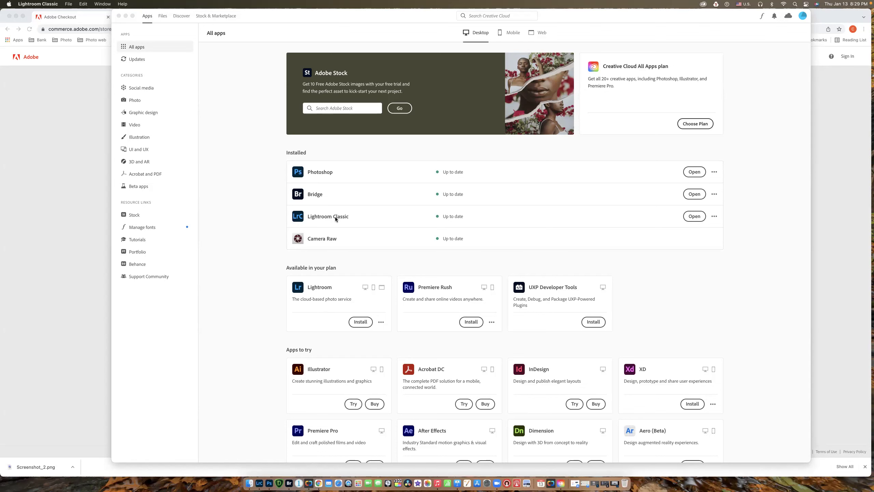
left_click(260, 484)
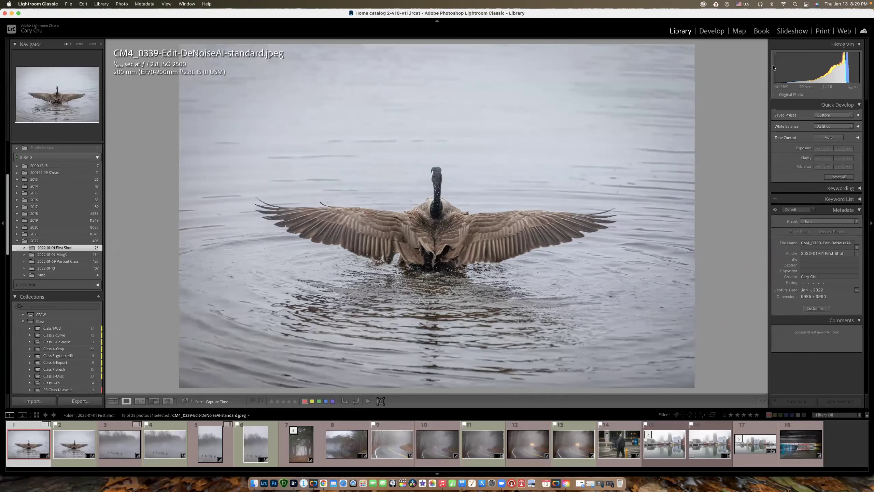
left_click(725, 34)
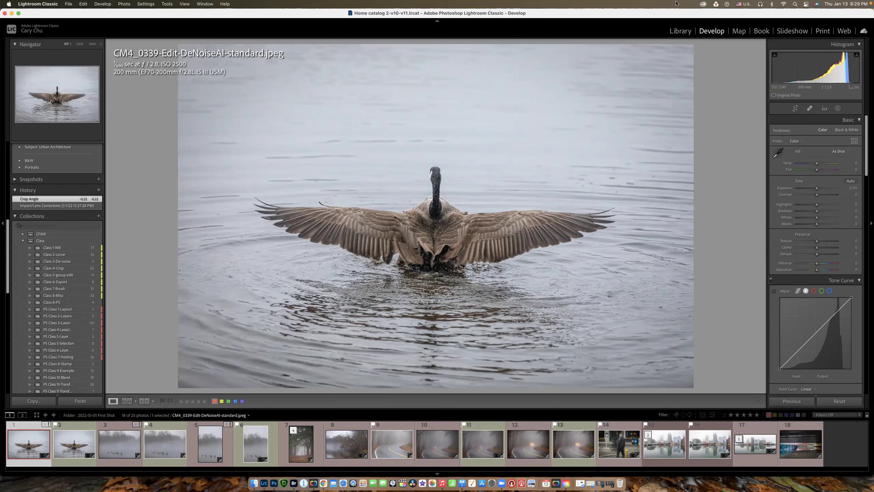
Bring Creative Cloud back up, compare the Lightroom and Lightroom Classic entries, and put its window away.
left_click(703, 4)
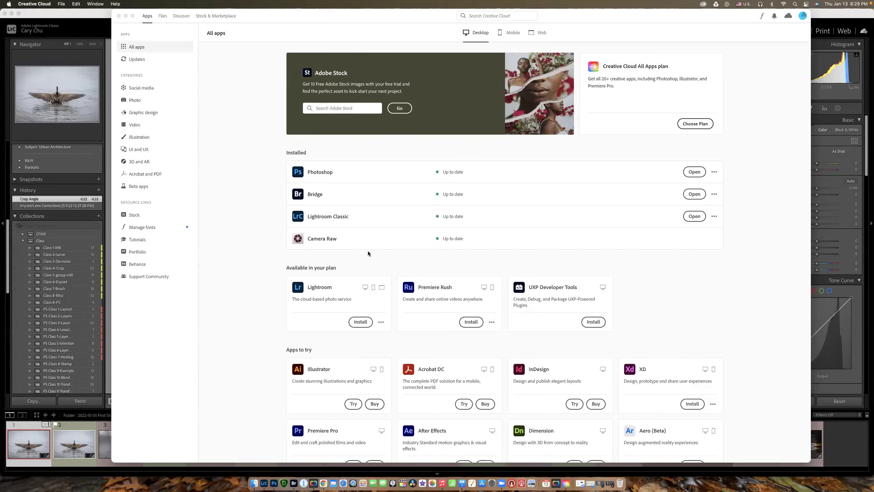
mouse_move(333, 298)
mouse_move(348, 220)
left_click(125, 16)
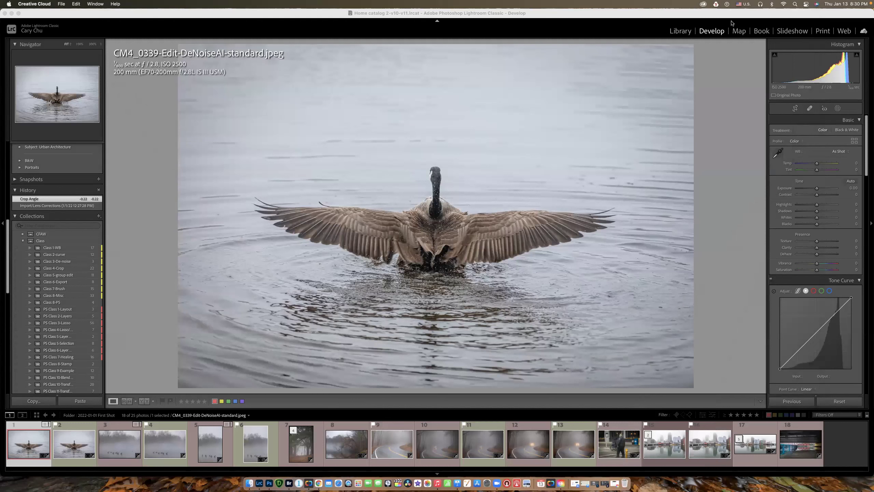
Open the 2022 Misc folder in the Library module and show IMG_9455.JPG and IMG_9455.tif side by side in Compare view.
left_click(680, 30)
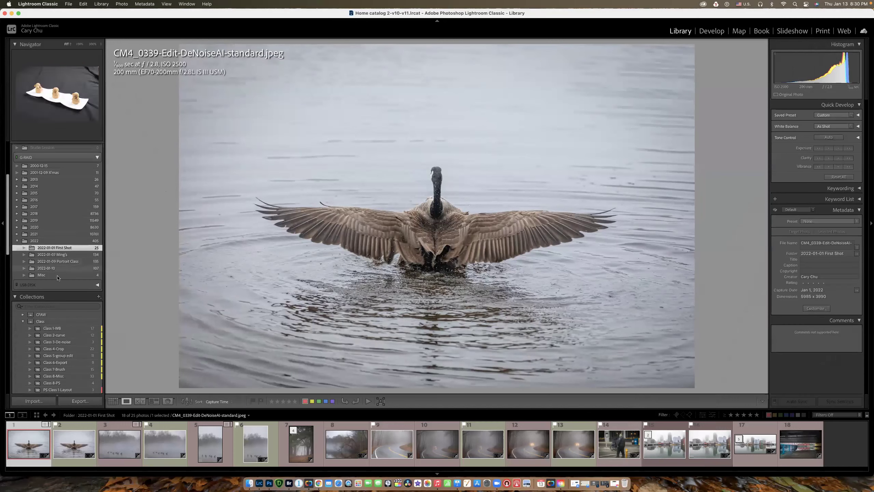
left_click(41, 275)
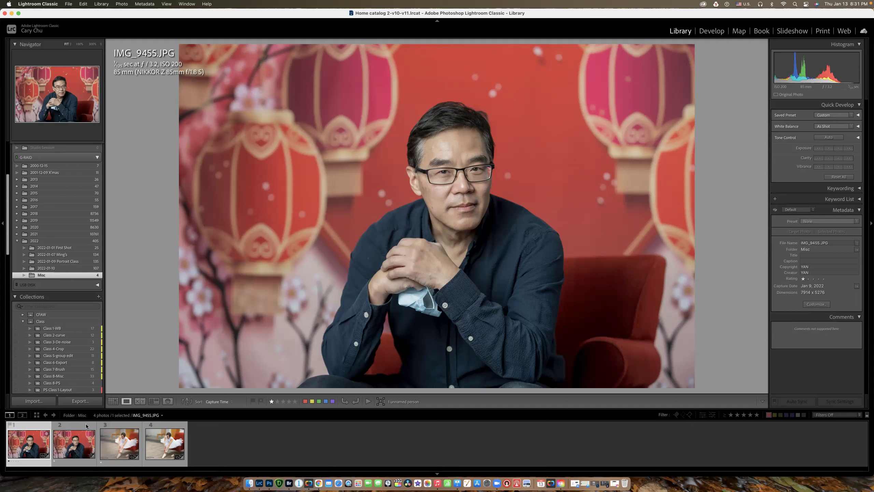
left_click(70, 444, "super")
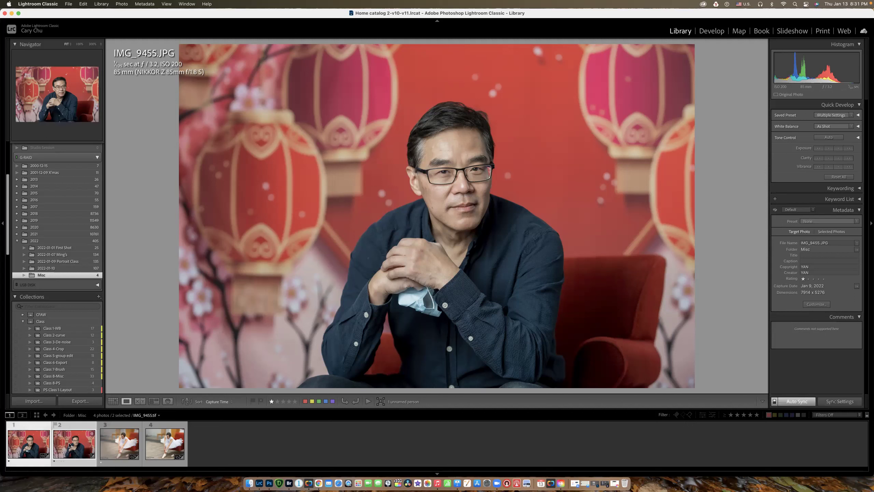
key("c")
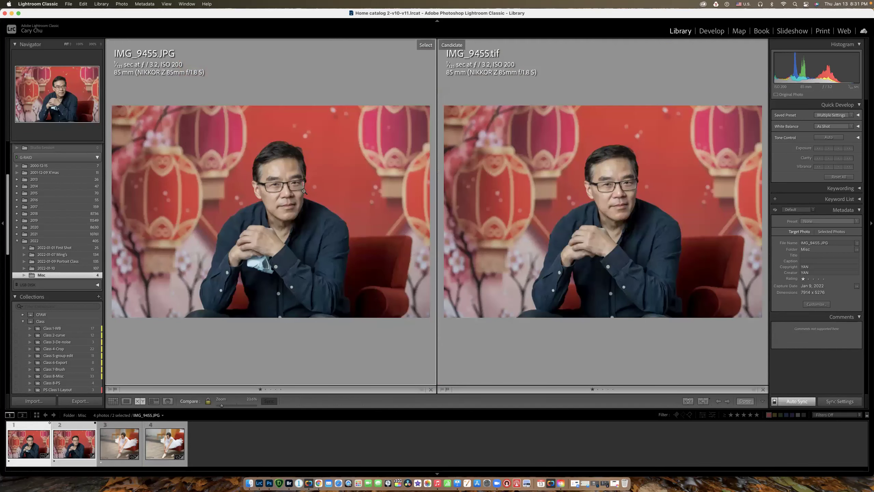
Compare the eyeglass lens and eye area up close in IMG_9455.JPG and IMG_9455.tif, and return to the full photos.
left_click(297, 191)
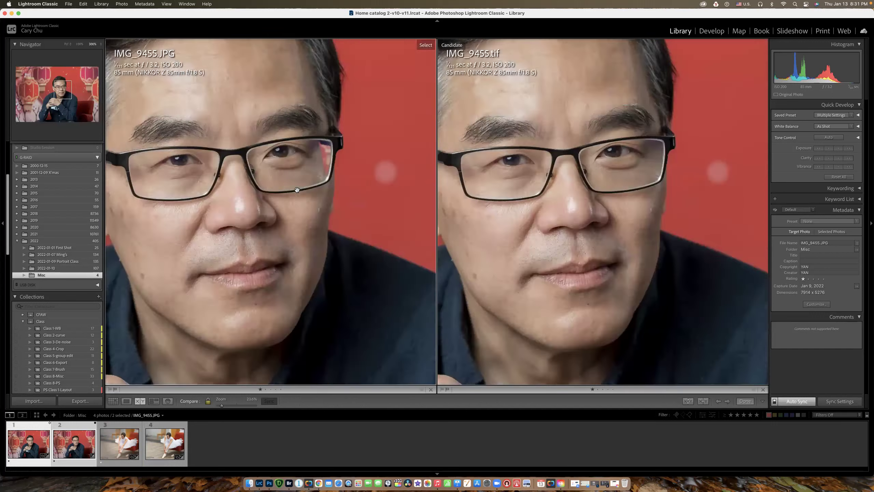
left_click_drag(323, 178, 289, 193)
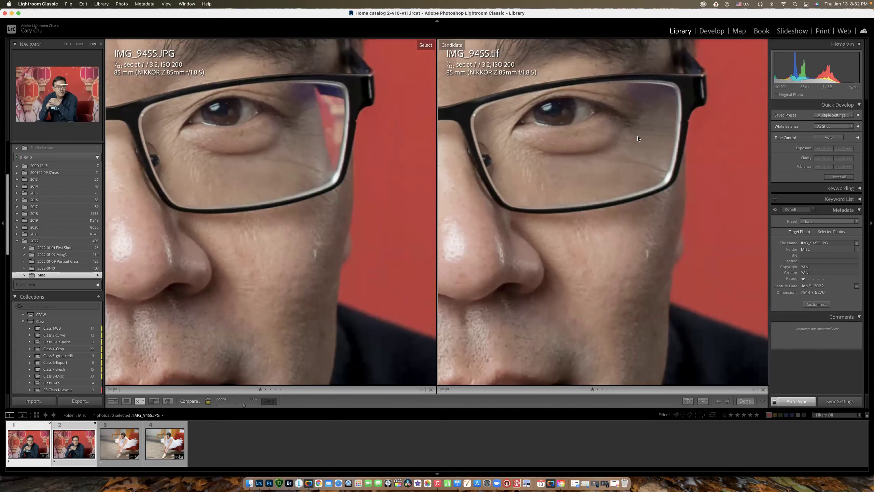
left_click_drag(587, 168, 650, 365)
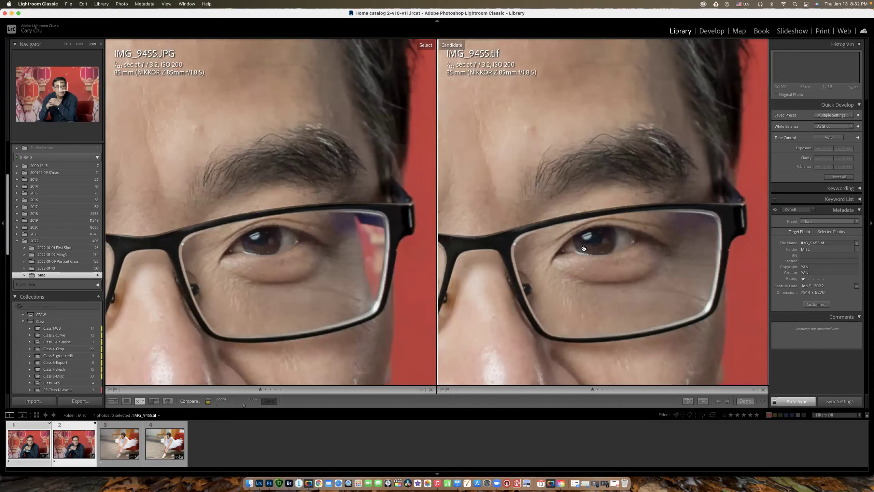
left_click(354, 221)
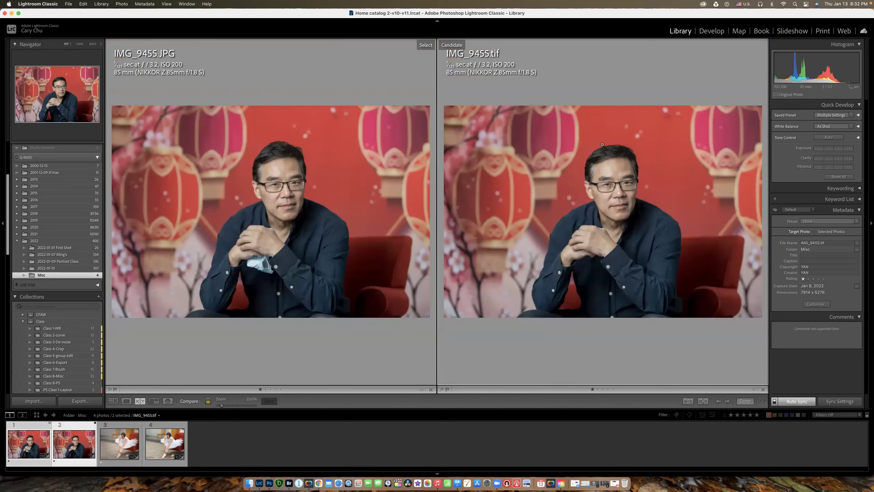
Compare the top of the man's hair in both portrait versions up close and at 100% zoom.
left_click(613, 150)
left_click_drag(616, 133, 623, 207)
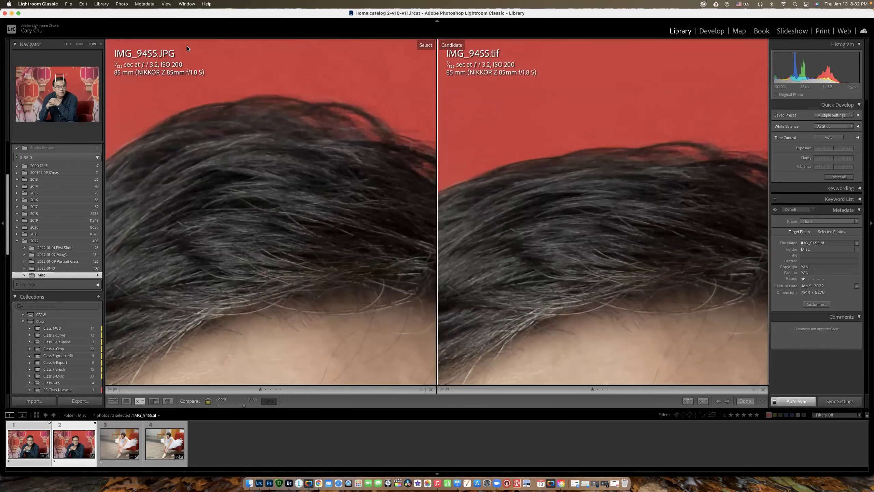
left_click(80, 44)
left_click_drag(612, 279, 632, 156)
left_click_drag(552, 206, 453, 216)
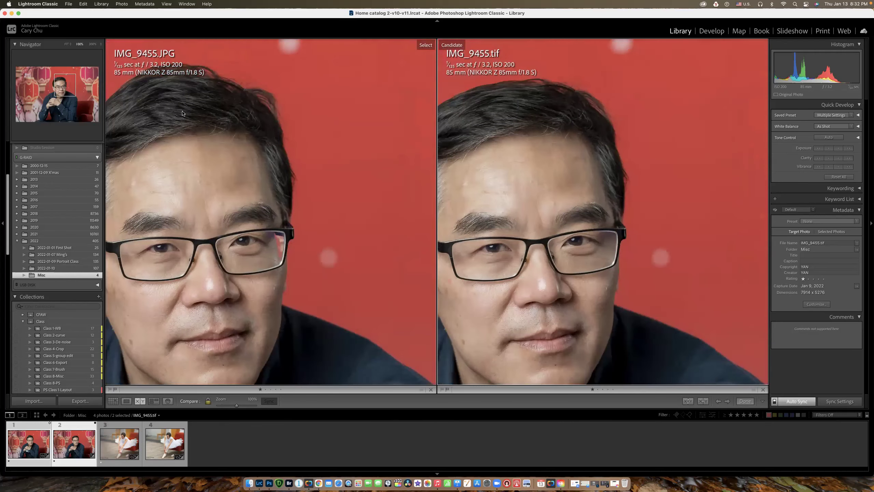
Compare the clasped hands and shirt cuff in both portrait versions up close.
left_click_drag(262, 203, 254, 190)
left_click_drag(283, 238, 361, 150)
left_click_drag(327, 324, 243, 250)
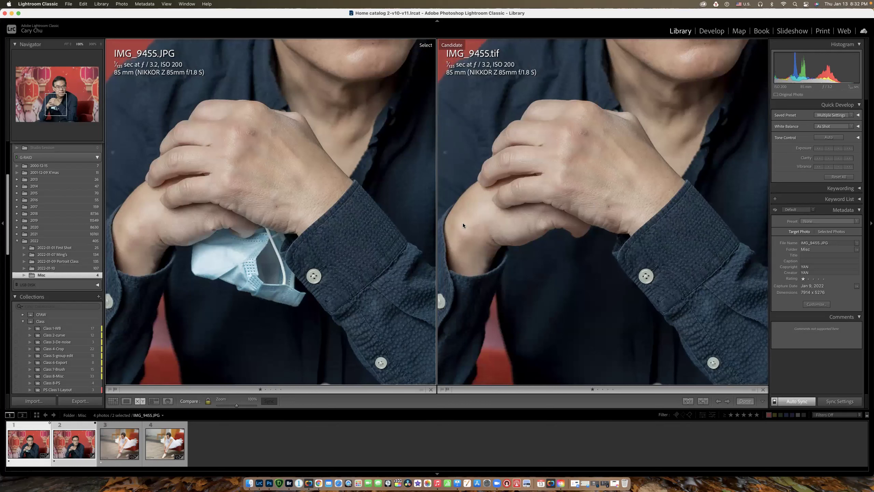
left_click_drag(323, 231, 315, 234)
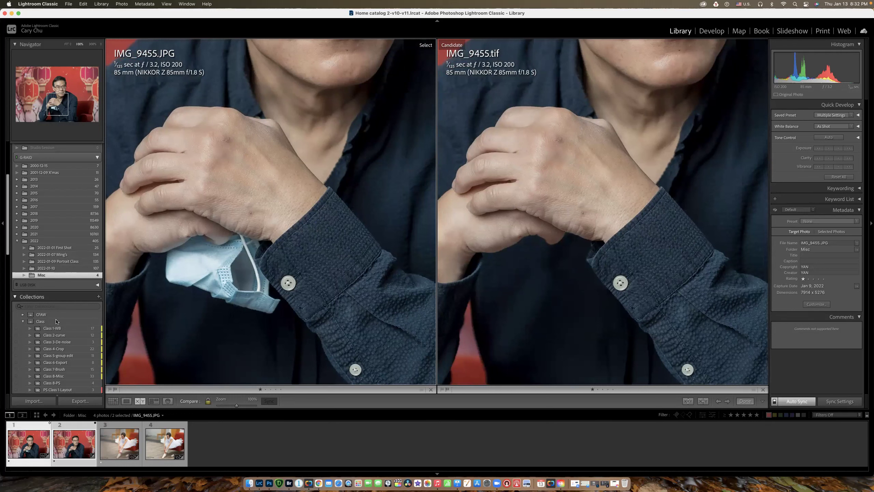
Open the Class 1-WB collection and show IMG_6430.JPG on its own in Loupe view.
left_click(59, 330)
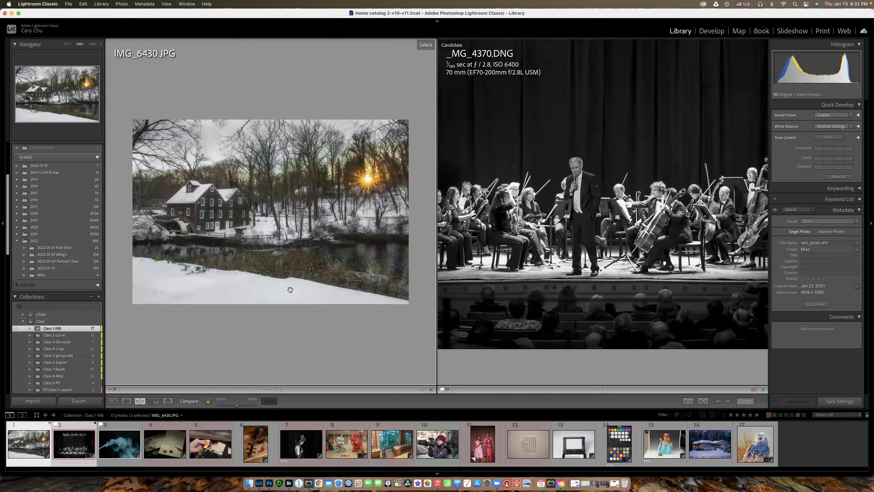
key("e")
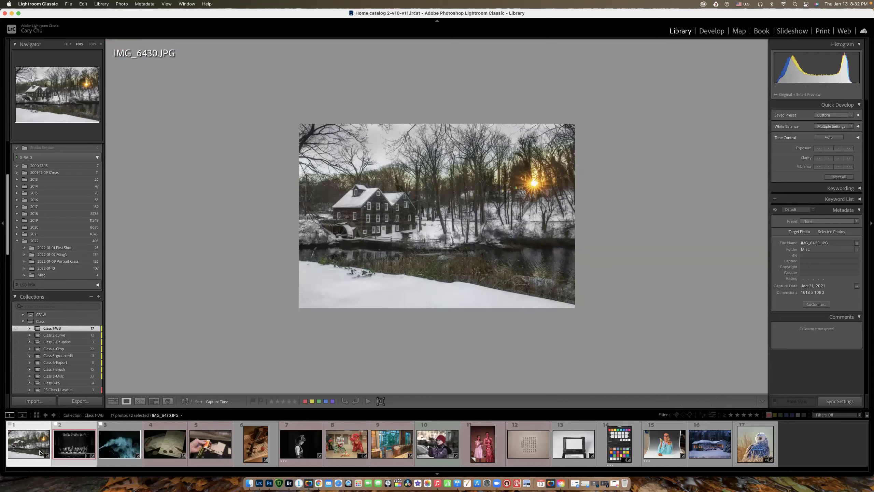
Reset the Develop settings of IMG_6430.JPG to show its original colors, and undo the reset.
left_click(711, 30)
left_click(841, 402)
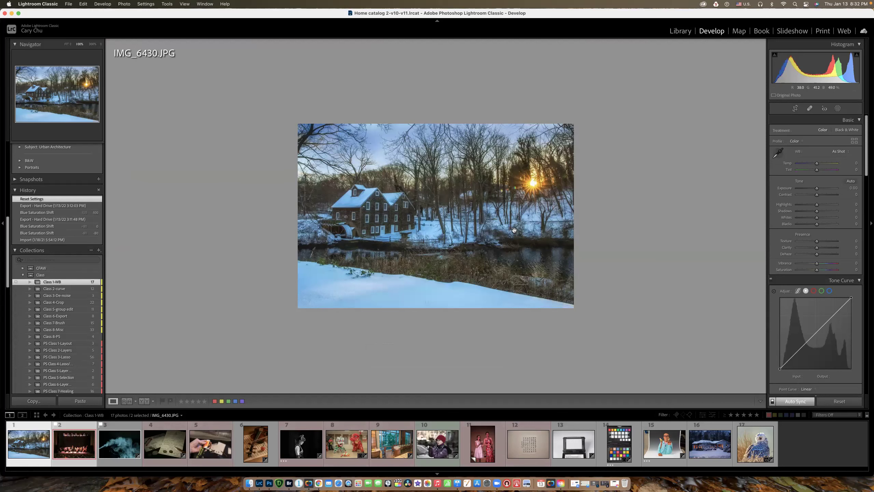
key("super+z")
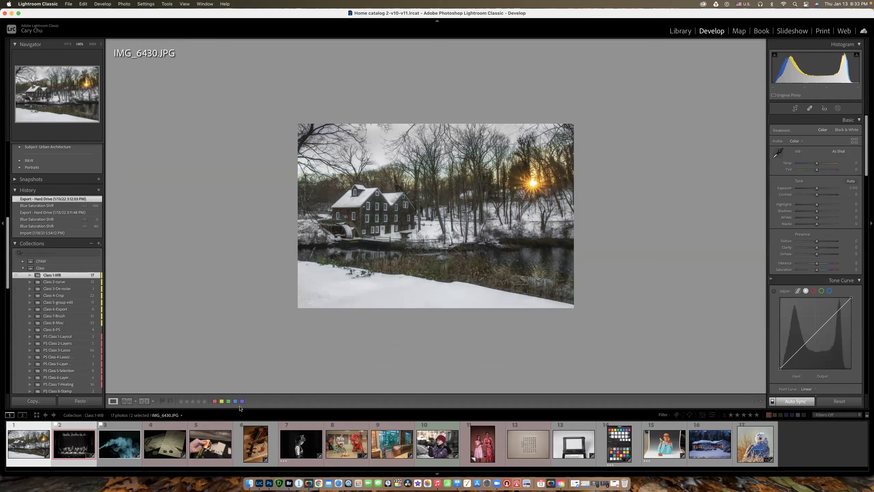
Open the Misc folder in the Library and show both IMG_9455 portrait versions side by side in Survey view.
left_click(680, 31)
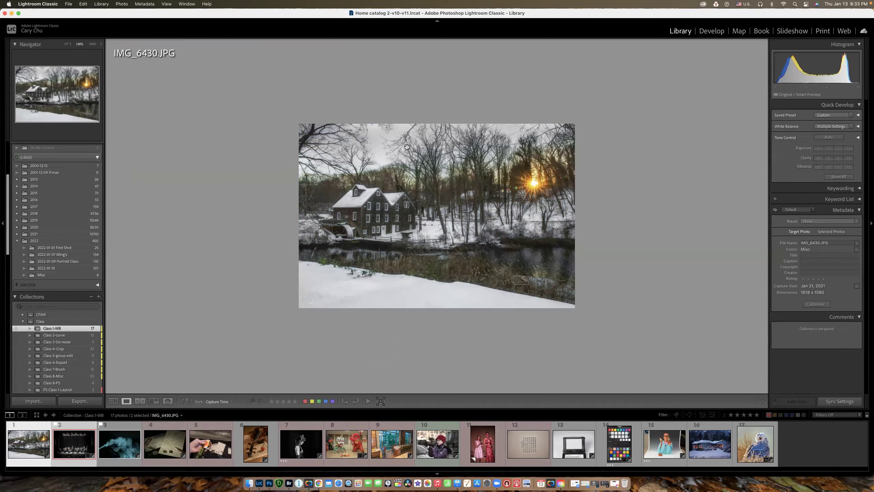
left_click(66, 275)
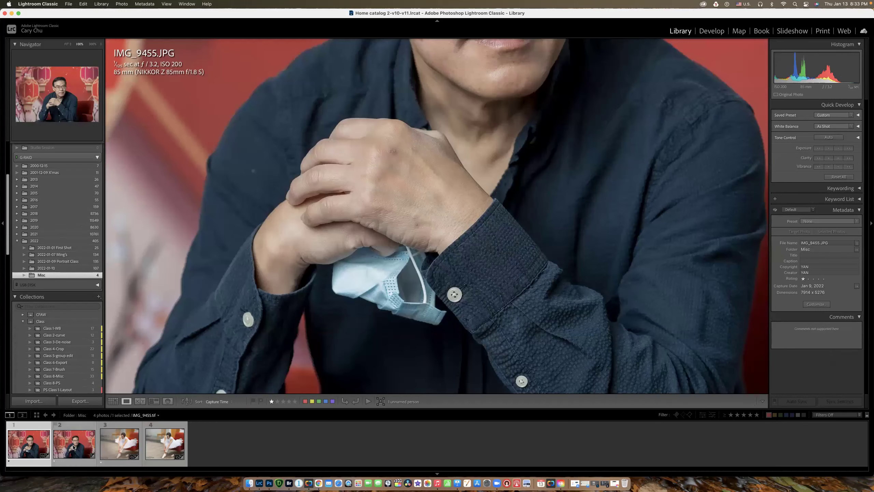
left_click(72, 446, "super")
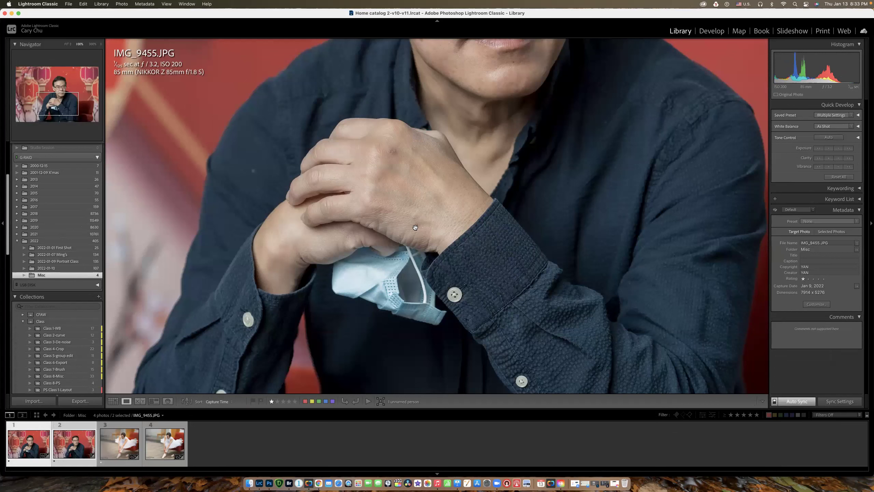
key("n")
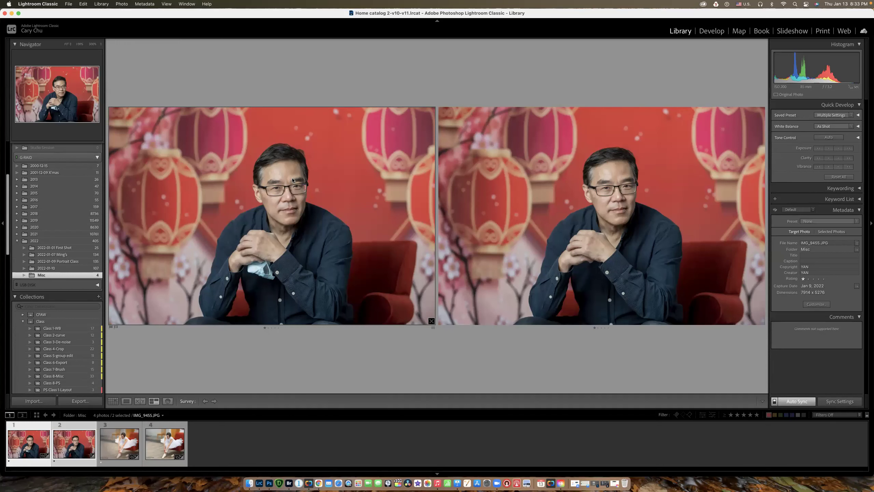
double_click(301, 171)
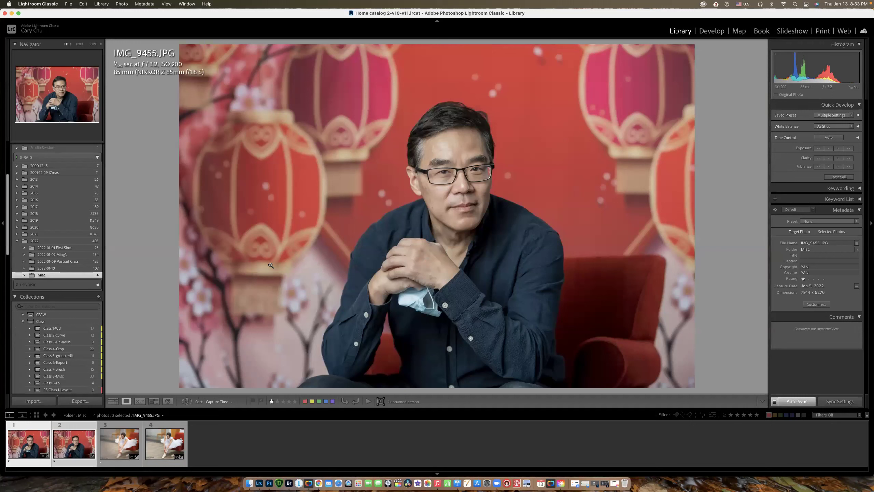
key("n")
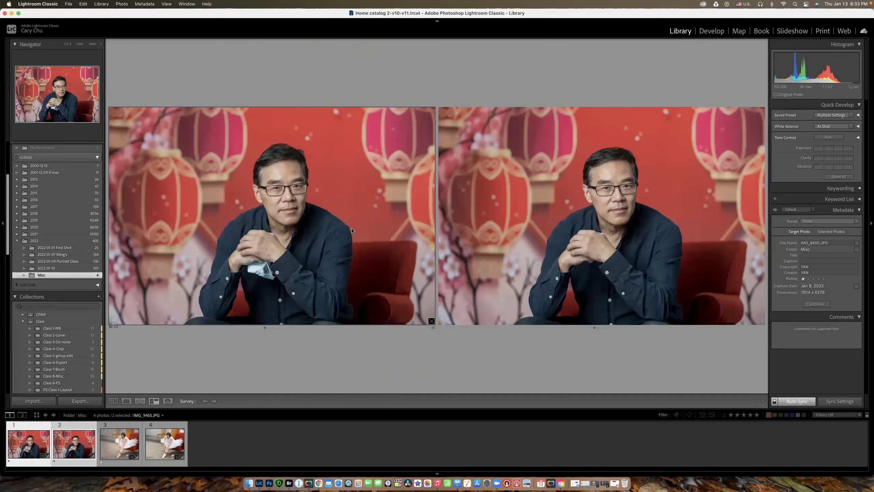
Put IMG_9455.JPG and IMG_9455.tif in Compare view and examine the man's hair at 100% zoom.
left_click(80, 44)
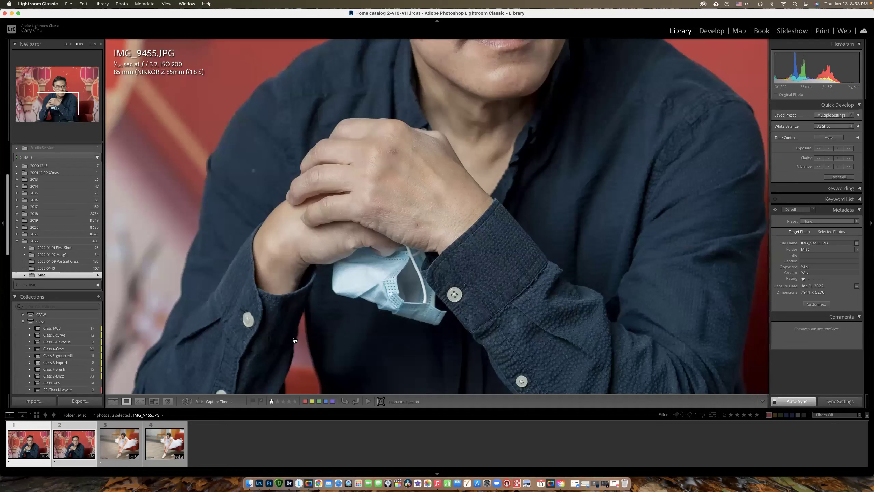
left_click(250, 387)
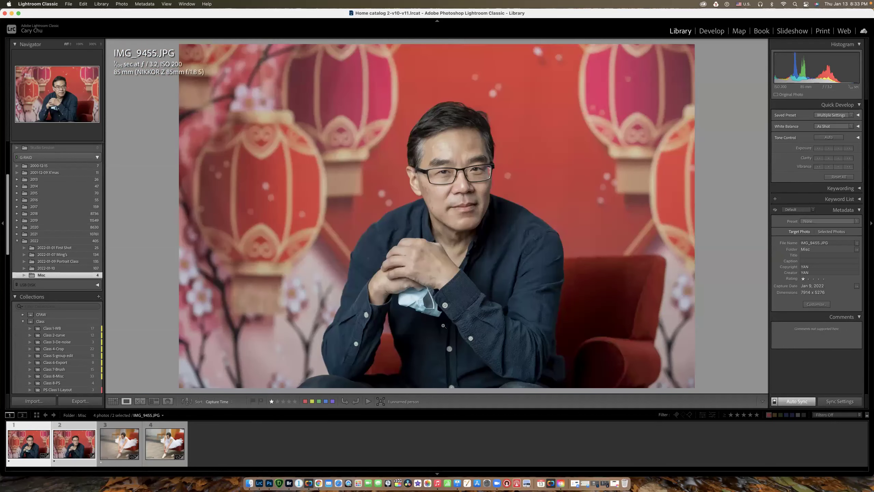
key("c")
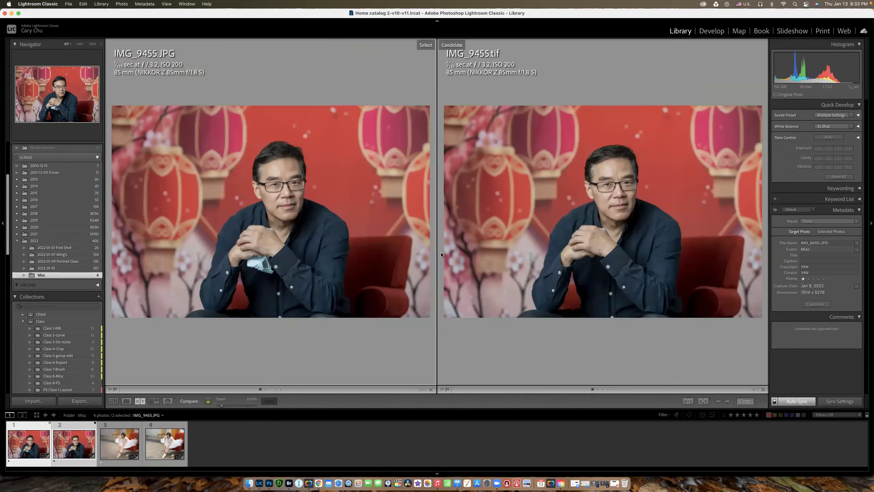
left_click(290, 187)
scroll(261, 155, "up", 5)
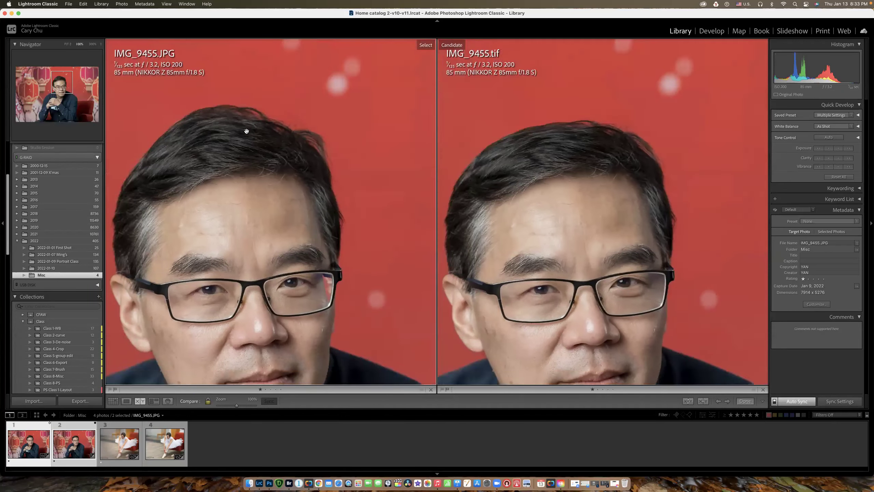
scroll(246, 131, "up", 2)
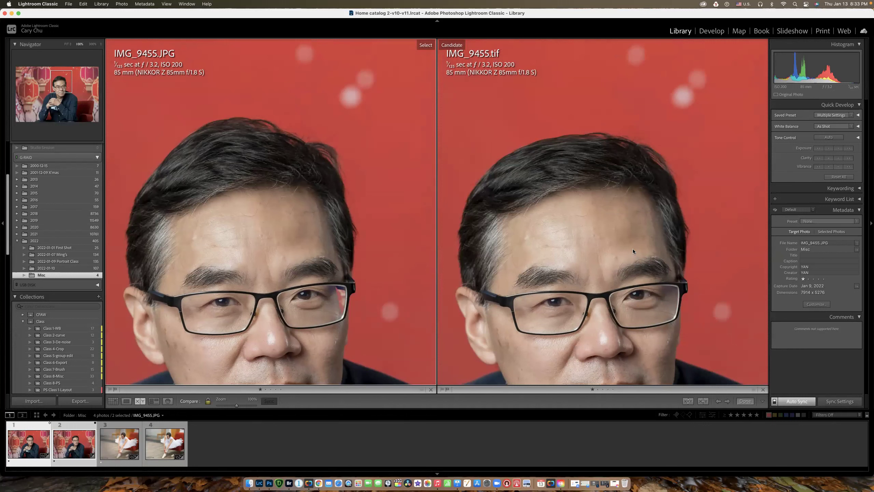
Compare the glasses, mouth and chin in both portrait versions at a magnification above 100%.
left_click_drag(625, 259, 556, 162)
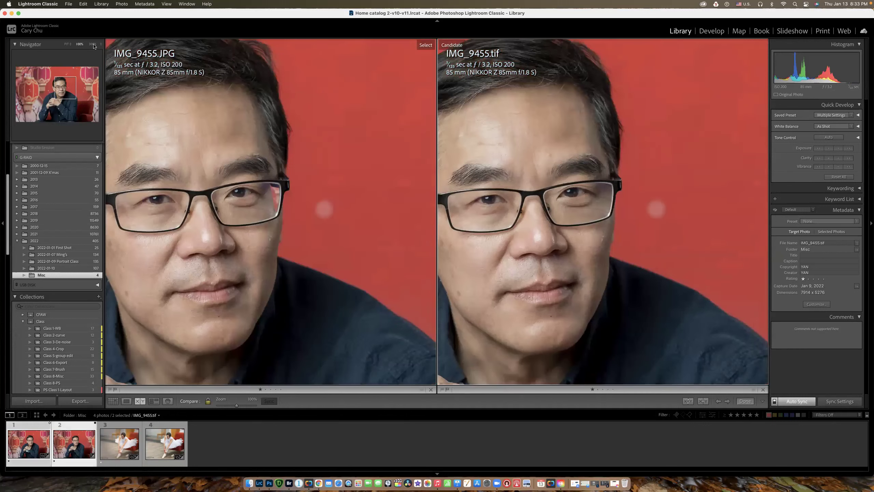
left_click(94, 47)
left_click_drag(249, 177, 265, 196)
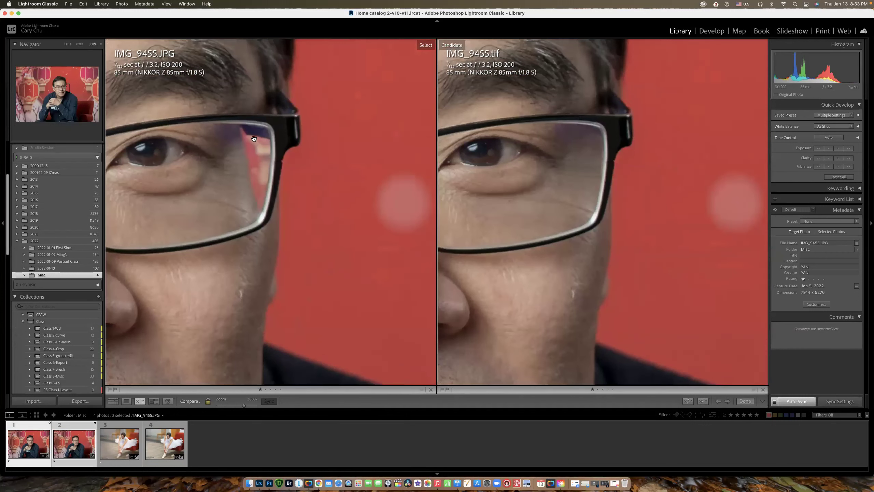
left_click_drag(339, 226, 377, 121)
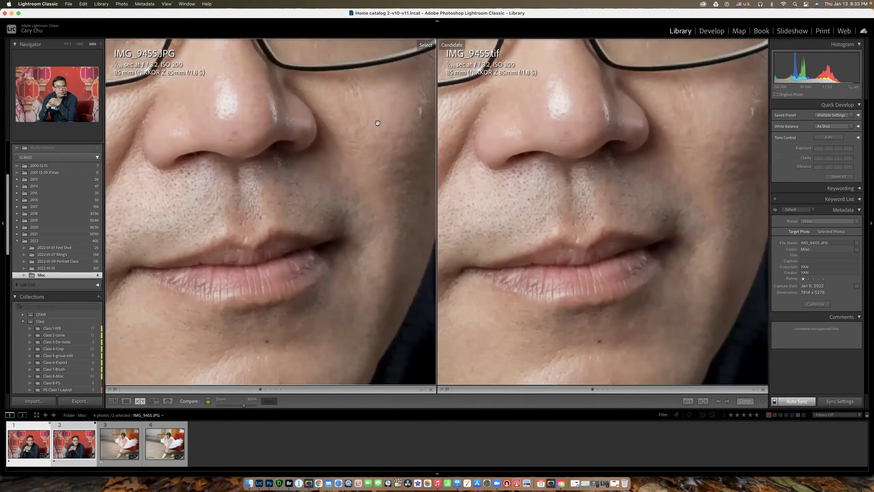
left_click_drag(312, 188, 160, 65)
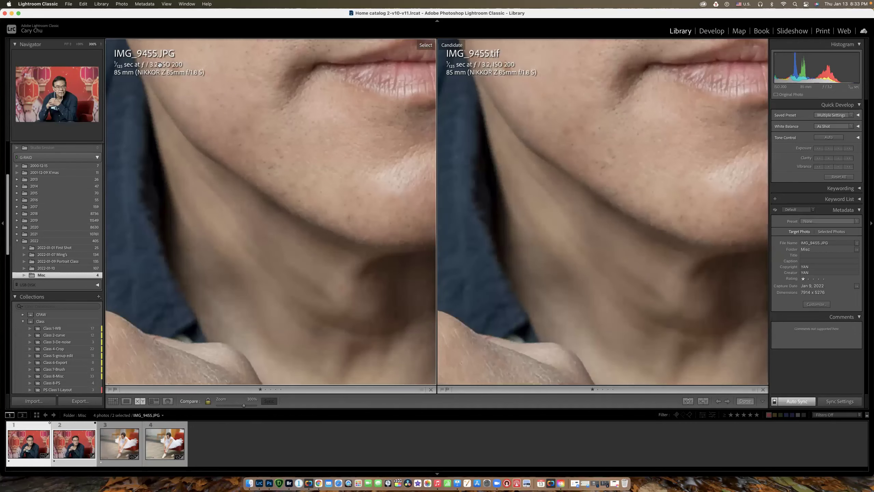
Compare the clasped hands, face mask area and shirt cuff in both portrait versions at 100% zoom.
left_click(80, 44)
scroll(247, 233, "down", 10)
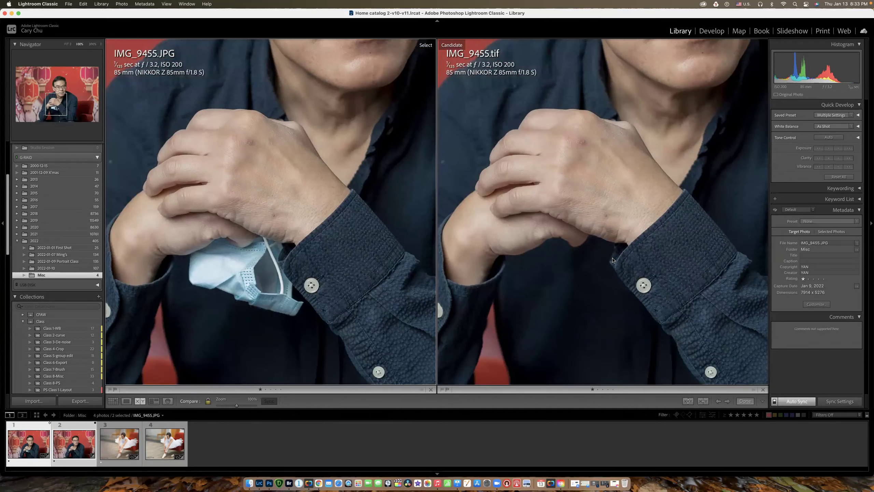
left_click_drag(581, 215, 610, 251)
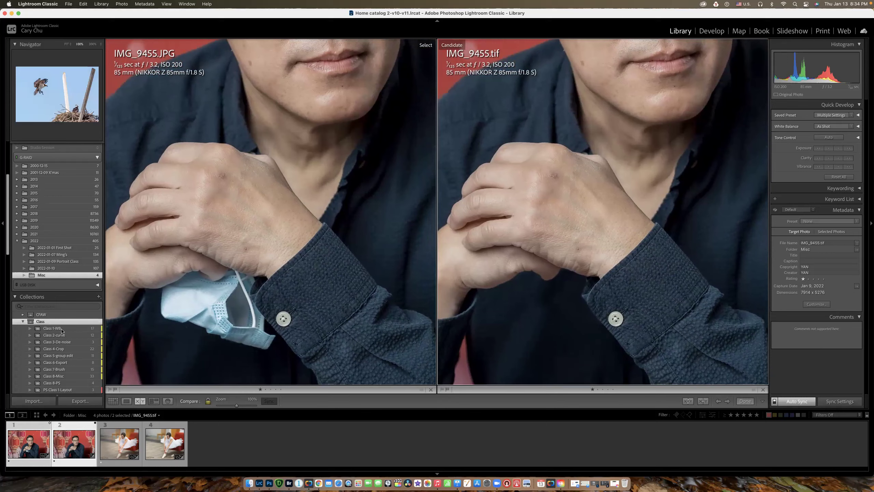
Open IMG_6430.JPG from the Class 1-WB collection in the Develop module and fit it to the view.
left_click(61, 329)
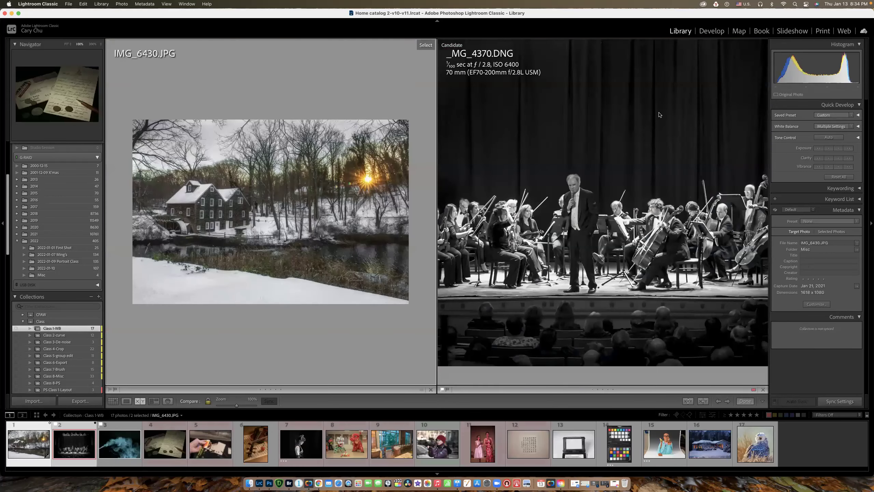
left_click(713, 35)
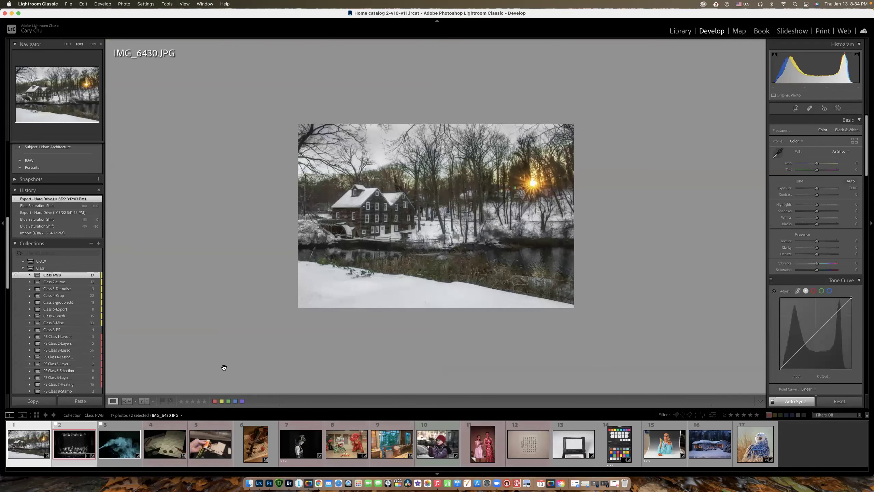
left_click(464, 249)
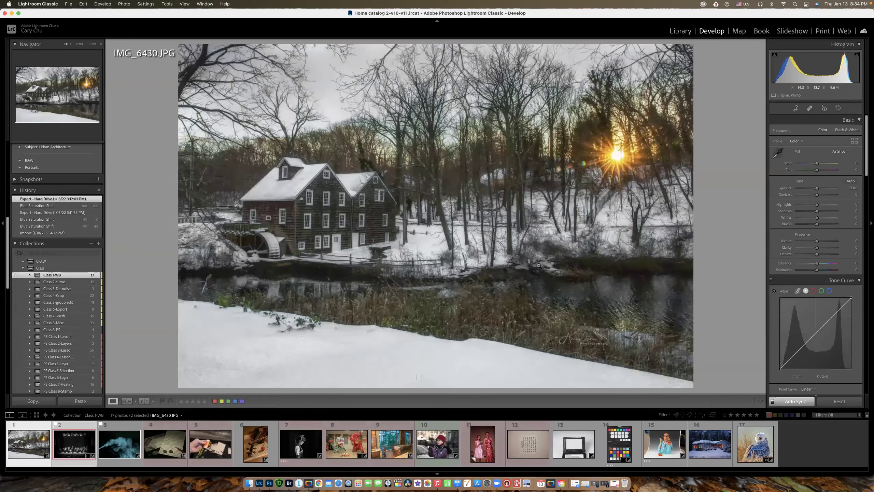
Reset the Develop settings of IMG_6430.JPG, undo the reset and return to the Library module.
left_click(840, 401)
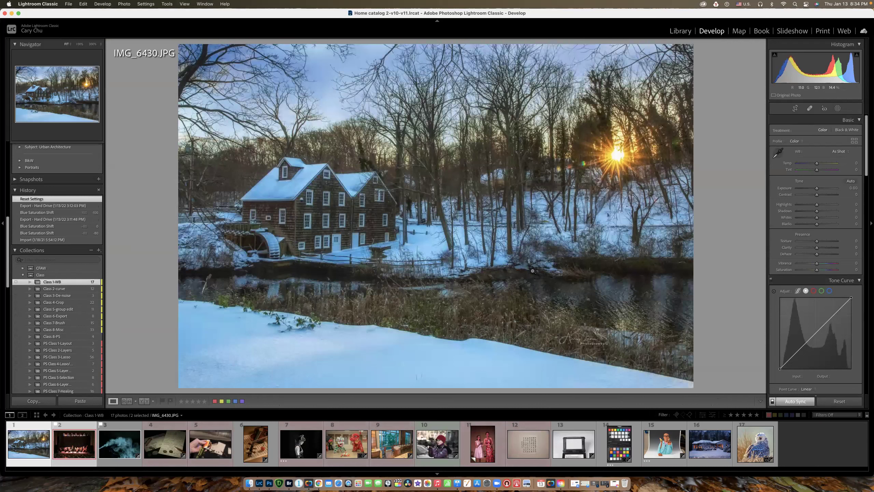
key("super+z")
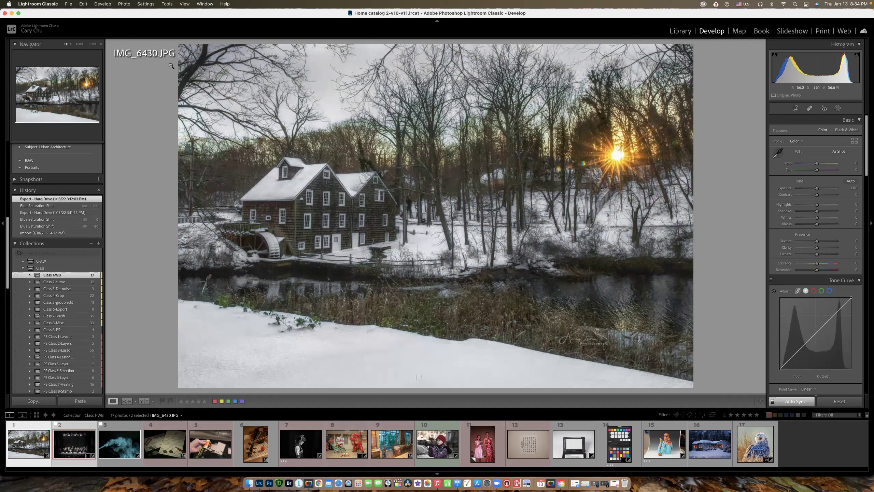
left_click(681, 31)
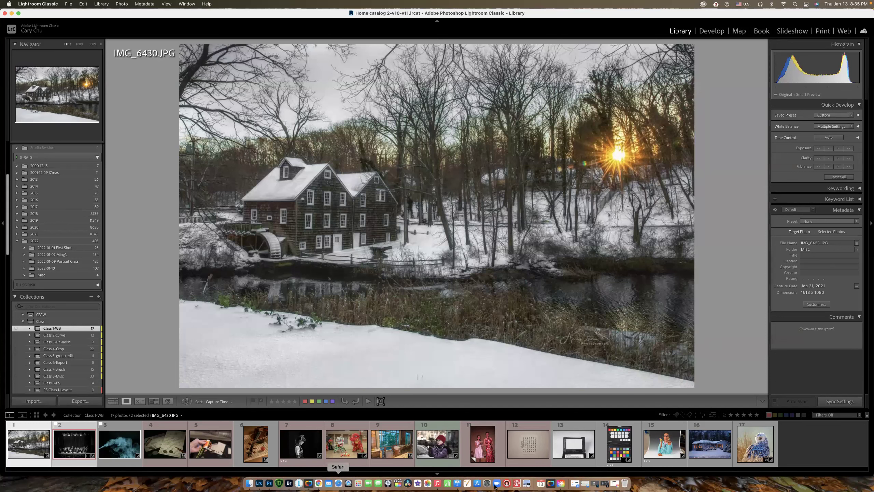
Switch to the Creative Cloud desktop app and review the installed apps and those available in the plan.
left_click(702, 4)
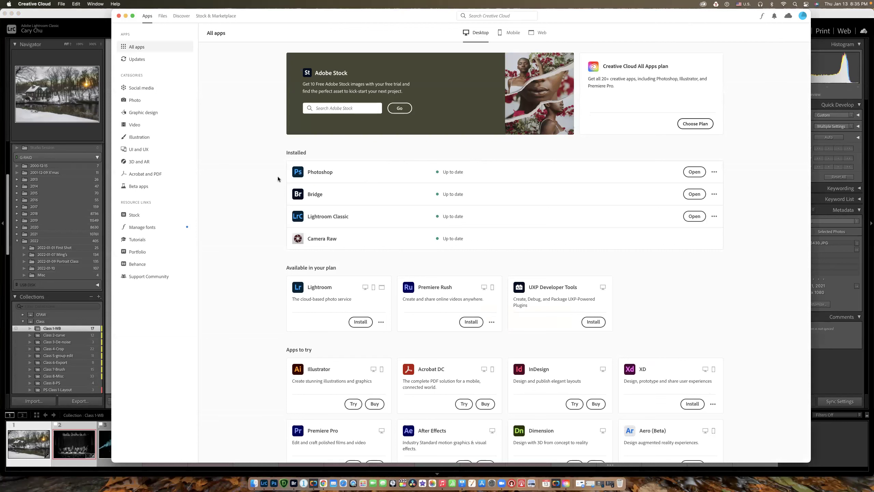
mouse_move(290, 174)
mouse_move(325, 194)
mouse_move(339, 219)
mouse_move(440, 293)
mouse_move(543, 288)
Annotate the app list in red: circle the plan's apps and cross out Lightroom, Premiere Rush and UXP Developer Tools.
left_click(393, 146)
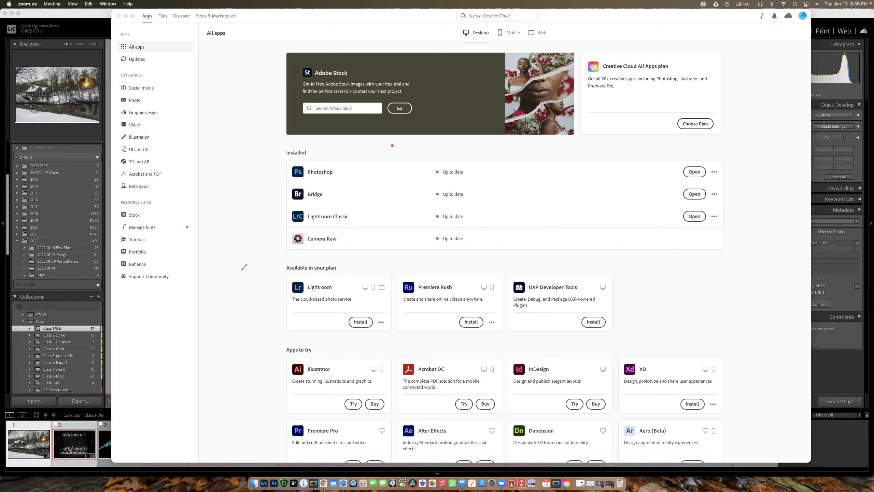
mouse_move(263, 174)
left_mouse_down()
mouse_move(249, 223)
mouse_move(268, 312)
mouse_move(338, 331)
mouse_move(674, 339)
mouse_move(739, 298)
mouse_move(781, 235)
mouse_move(644, 143)
mouse_move(534, 149)
mouse_move(372, 138)
mouse_move(312, 149)
mouse_move(254, 179)
left_mouse_up()
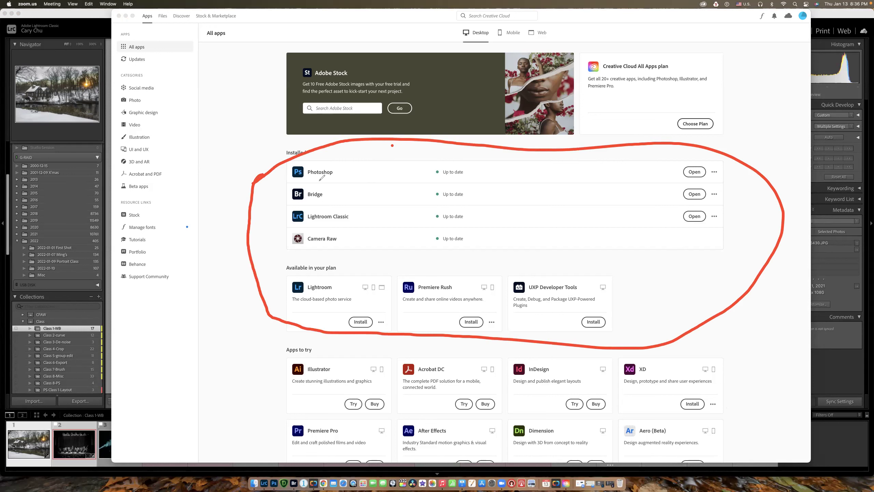
left_click_drag(339, 279, 288, 309)
left_click_drag(296, 274, 330, 311)
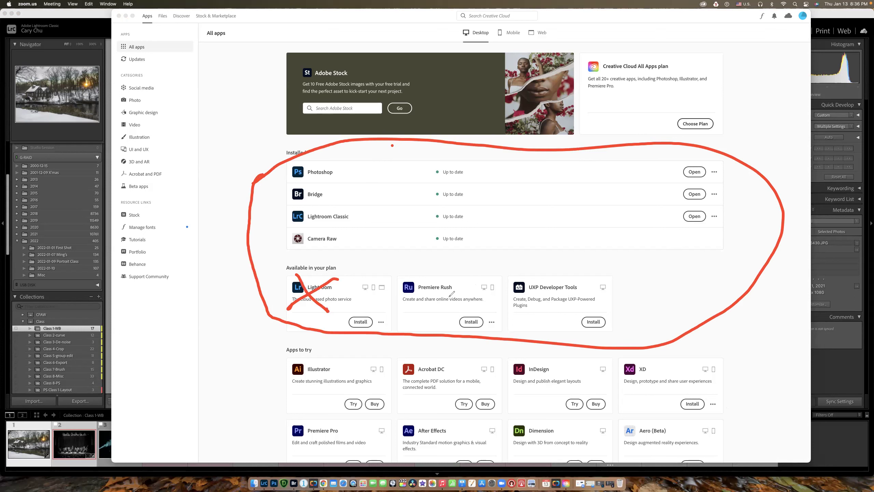
mouse_move(463, 283)
left_mouse_down()
mouse_move(427, 306)
mouse_move(453, 299)
left_mouse_up()
left_click_drag(536, 283, 562, 306)
Draw red check marks on Photoshop, Bridge, Lightroom Classic and Camera Raw in the installed apps list.
left_click_drag(322, 168, 348, 158)
left_click_drag(322, 186, 353, 180)
mouse_move(326, 208)
left_mouse_down()
mouse_move(351, 205)
mouse_move(326, 230)
mouse_move(330, 241)
mouse_move(353, 224)
left_mouse_up()
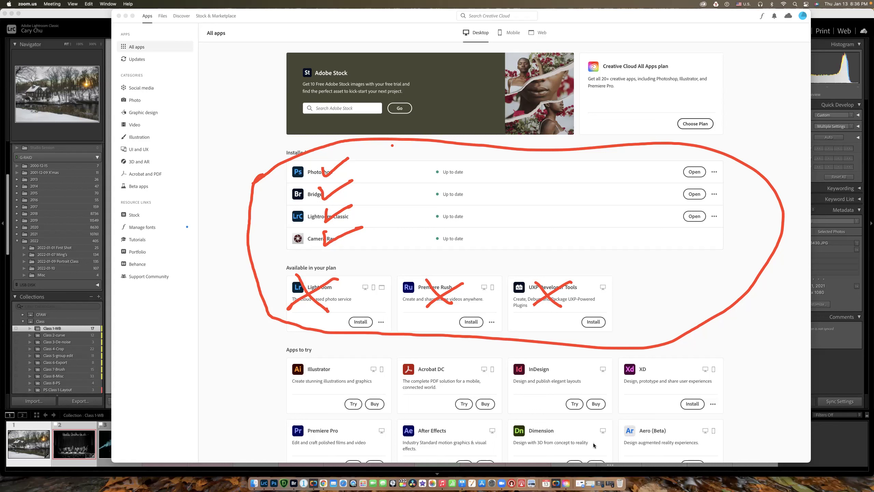
Close and reopen the Creative Cloud window, bring up the browser behind it, and browse the app list through Apps to try.
left_click(126, 16)
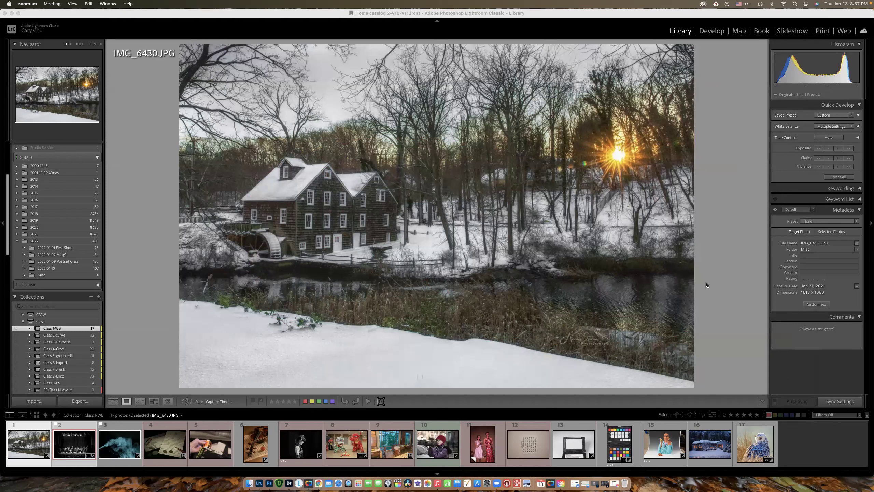
left_click(704, 4)
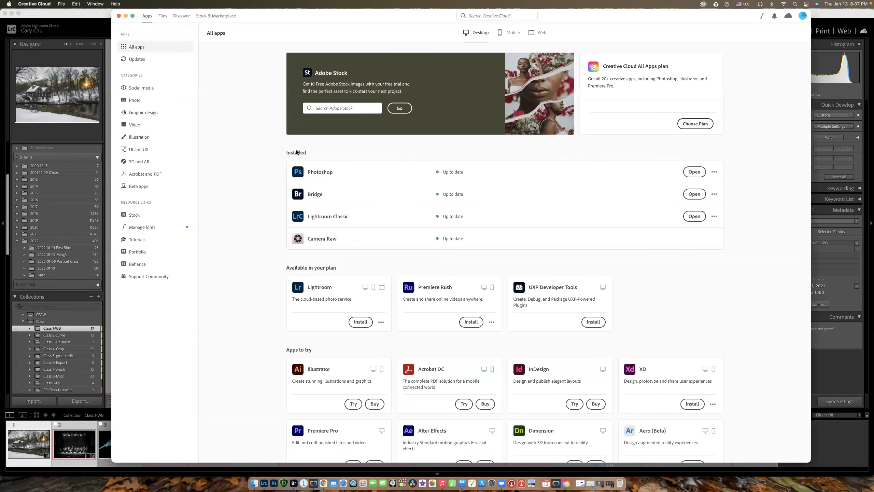
left_click(323, 483)
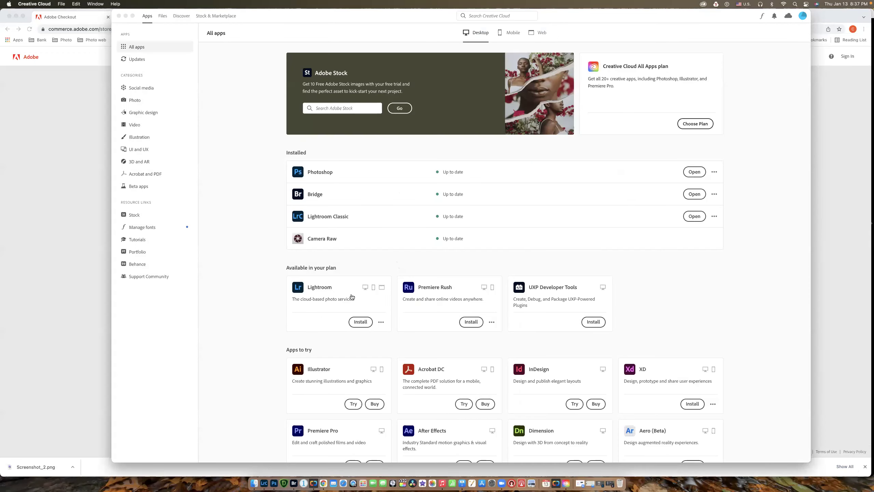
mouse_move(333, 296)
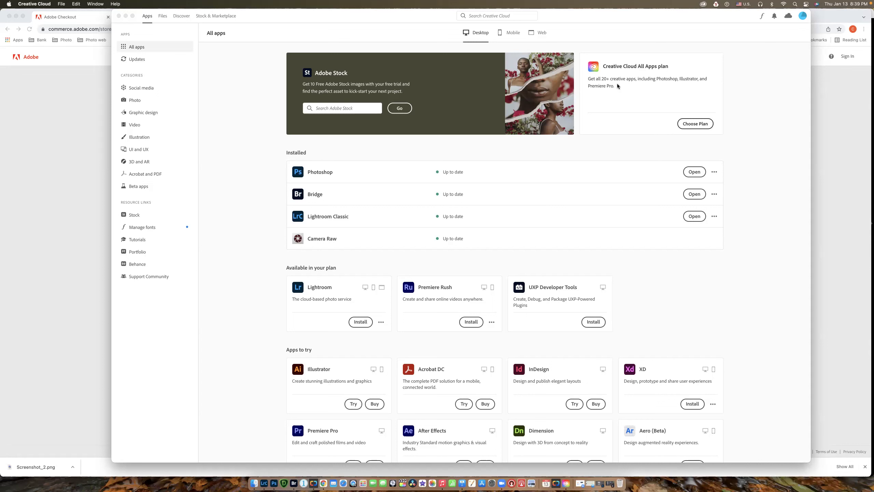
scroll(605, 260, "down", 5)
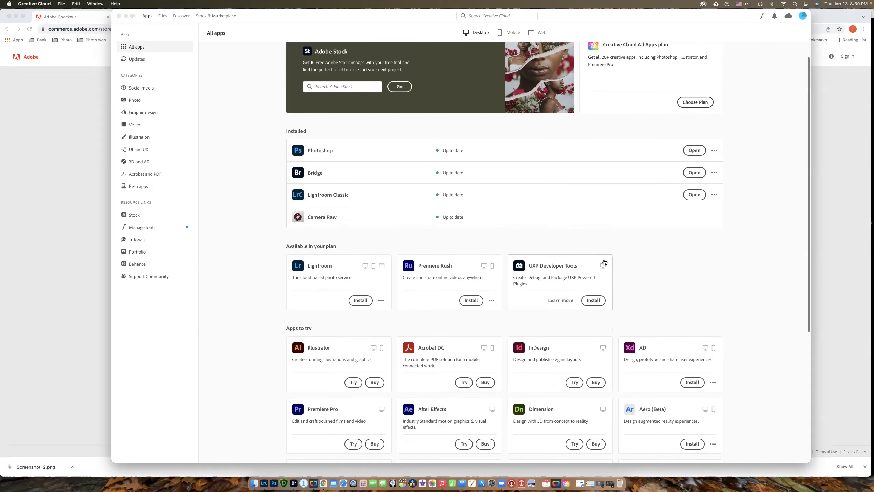
scroll(605, 262, "down", 1)
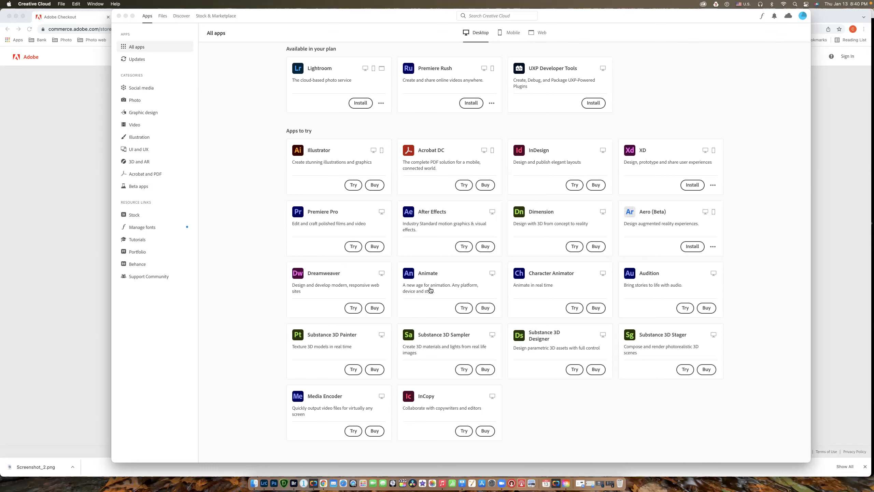
Switch to Photoshop.
left_click(276, 484)
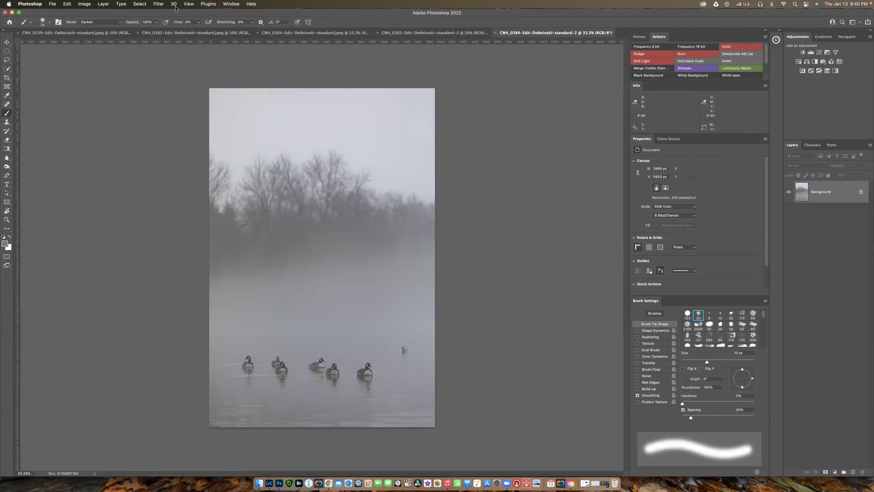
Look through Photoshop's filter categories, including Other, Render and Stylize.
left_click(159, 4)
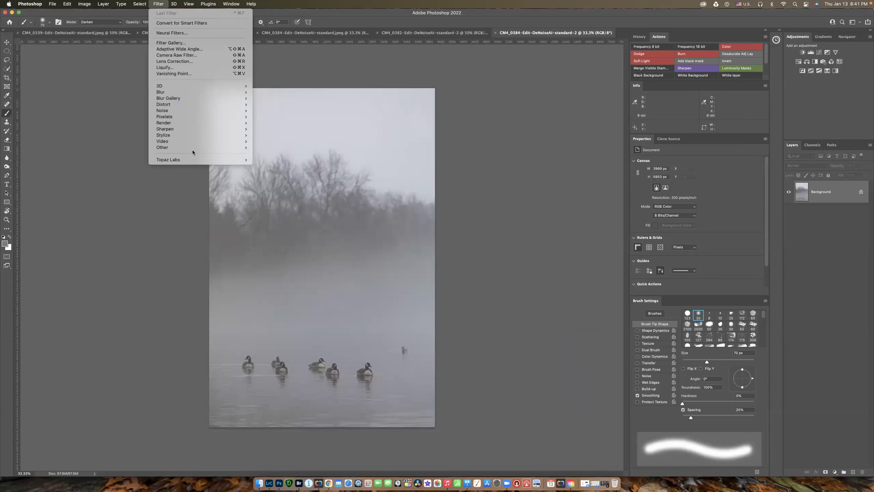
mouse_move(184, 146)
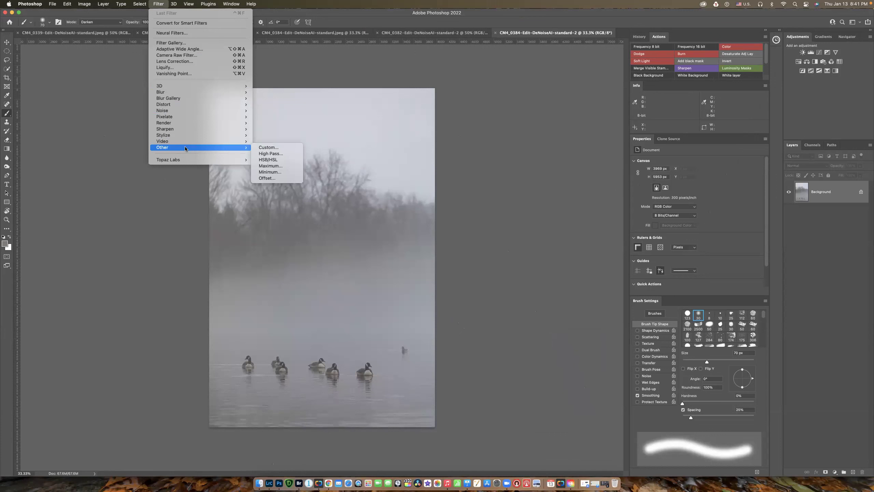
mouse_move(198, 93)
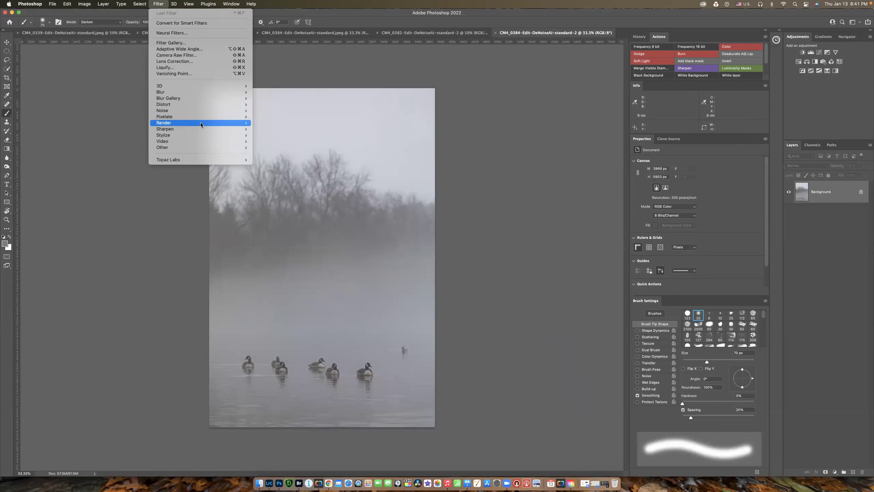
mouse_move(205, 136)
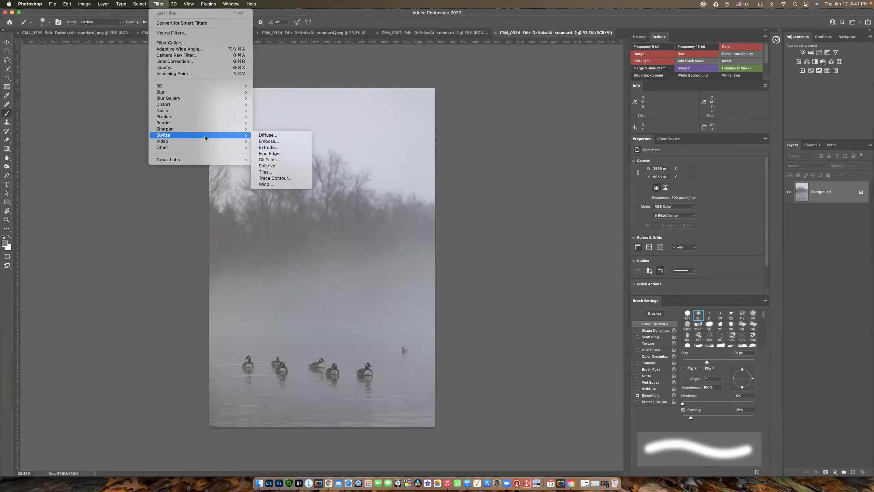
Open the Filter Gallery, expand its Artistic filters, and exit without applying anything.
left_click(220, 43)
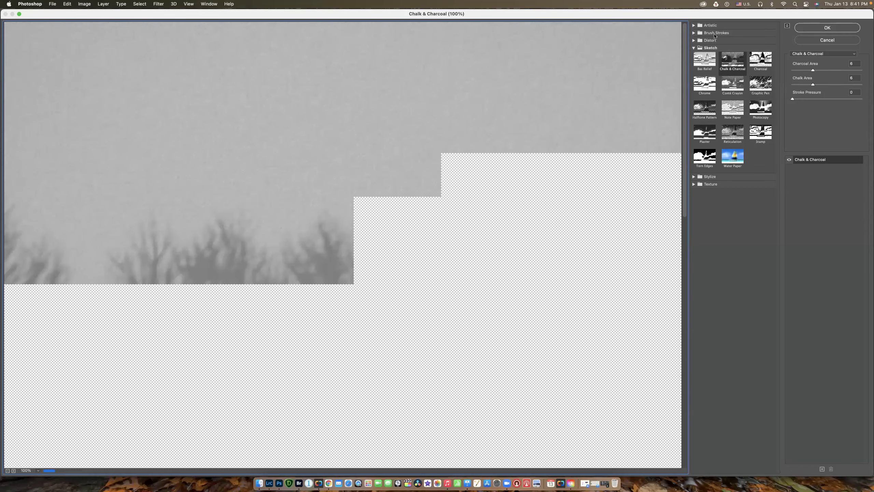
left_click(694, 26)
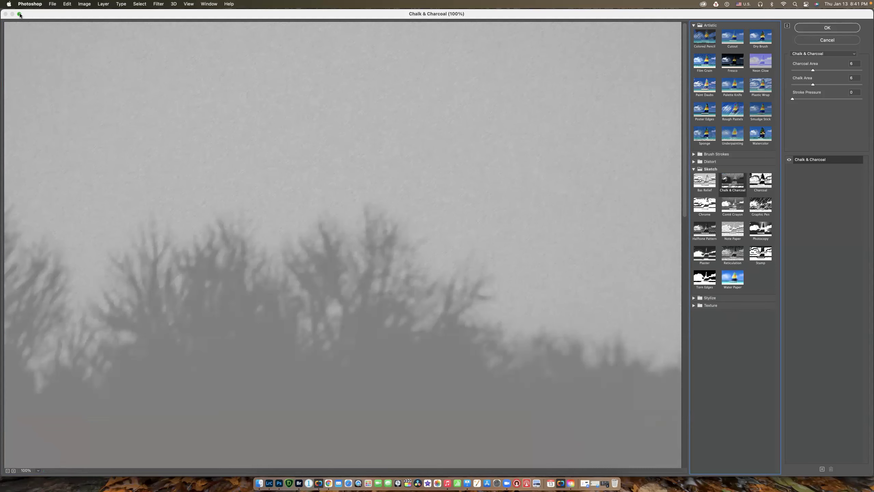
mouse_move(19, 14)
left_click(832, 39)
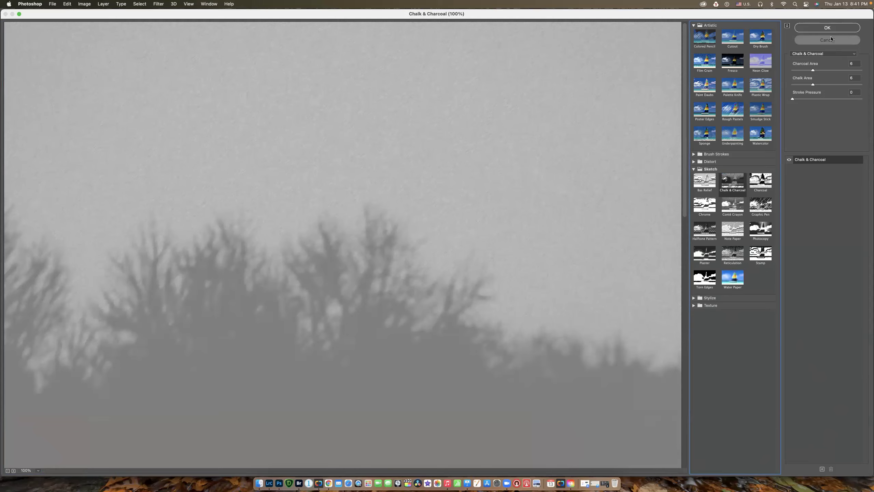
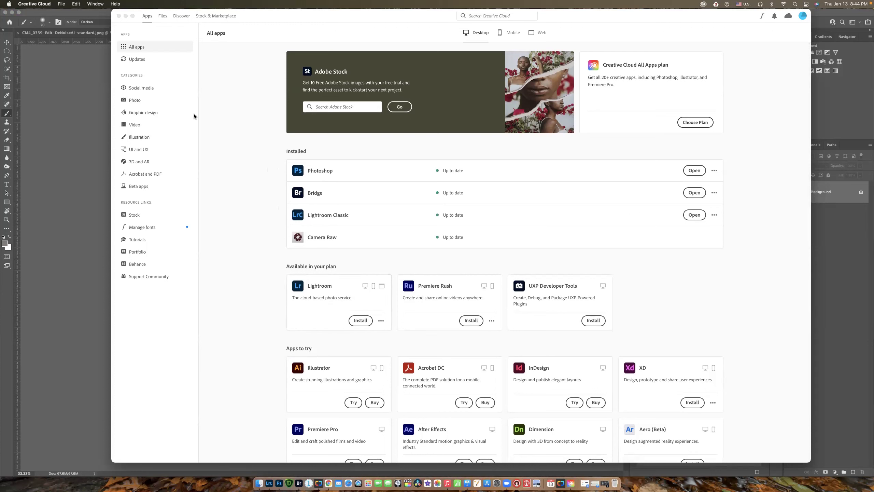
Minimize the Creative Cloud and Photoshop windows and switch to Lightroom Classic.
left_click(125, 15)
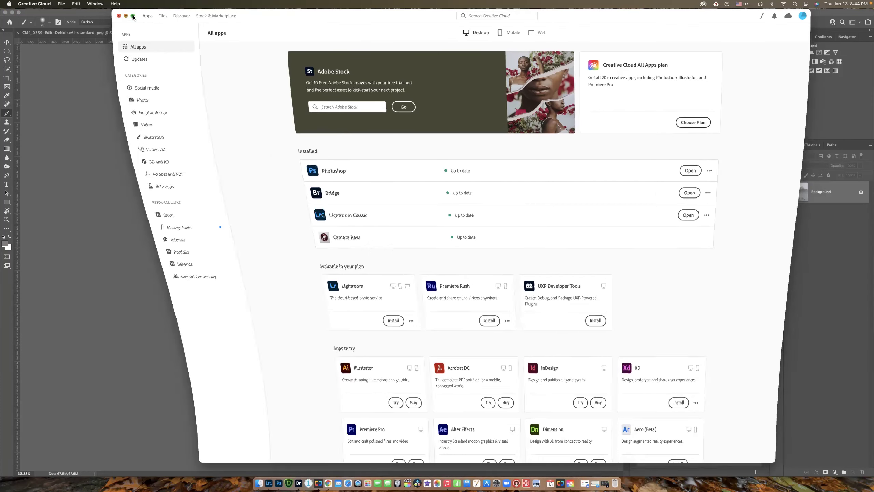
left_click(12, 12)
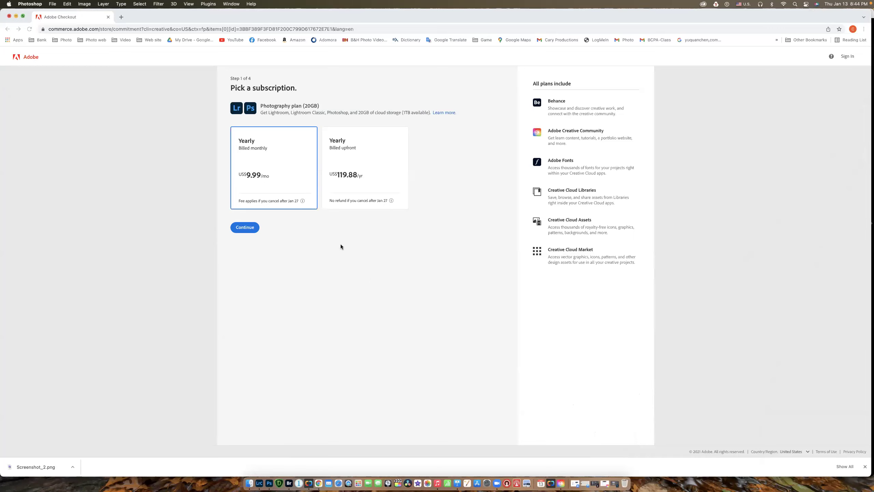
left_click(259, 483)
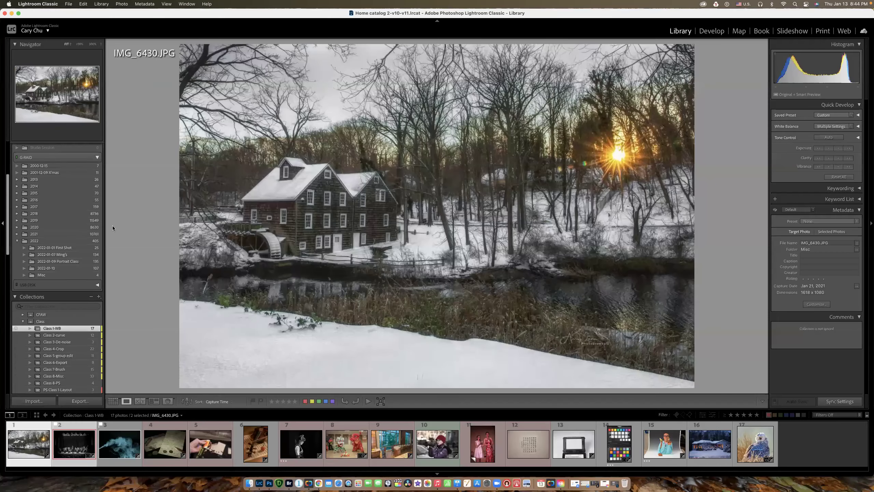
Look through the year folders and class collections of the Lightroom Classic catalog.
scroll(61, 230, "down", 8)
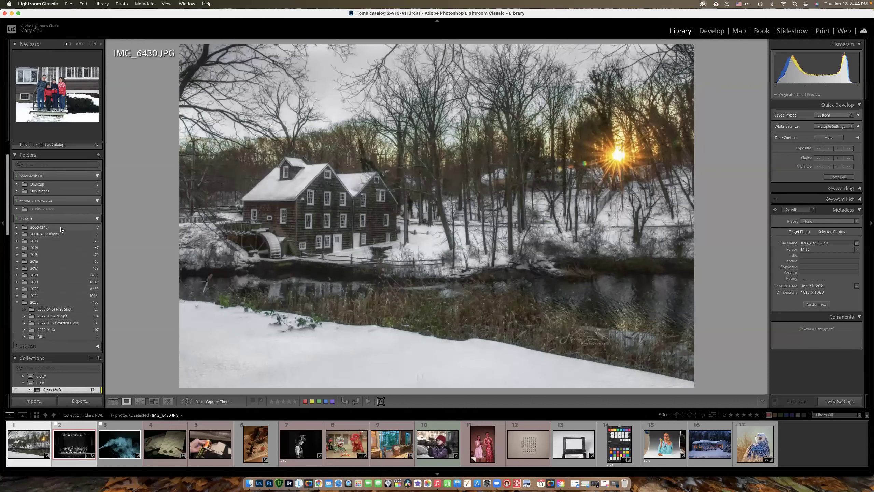
scroll(63, 217, "up", 7)
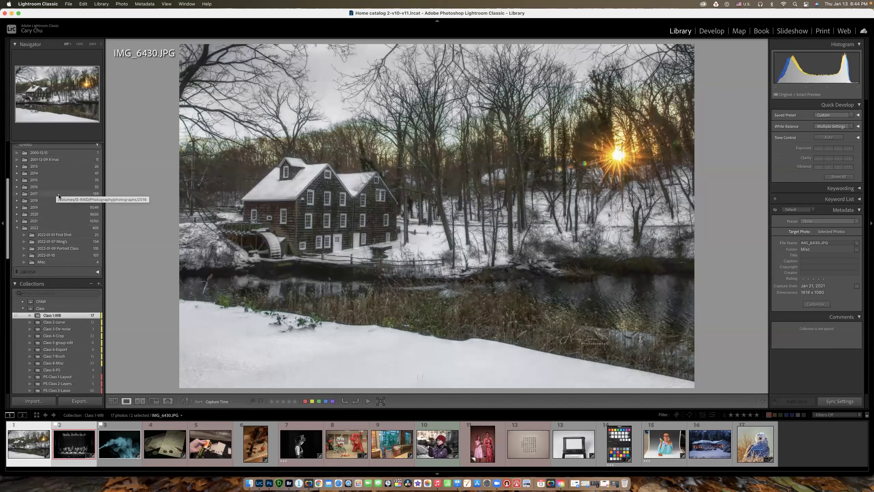
scroll(61, 206, "up", 4)
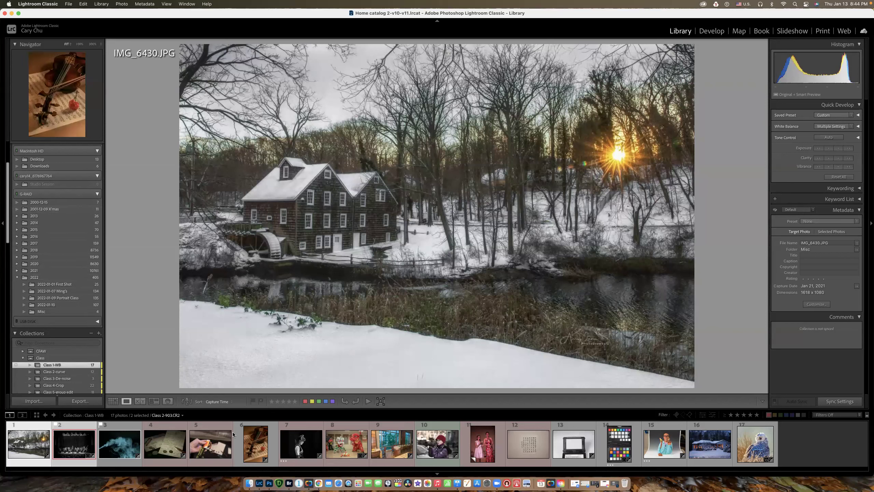
Switch to Bridge, show the contents of the photographs folder, and minimize the Bridge window.
left_click(293, 480)
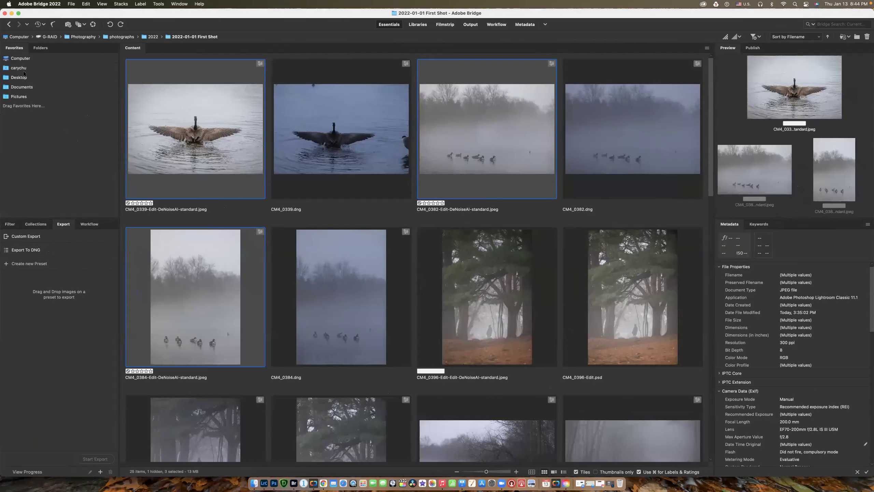
left_click(128, 37)
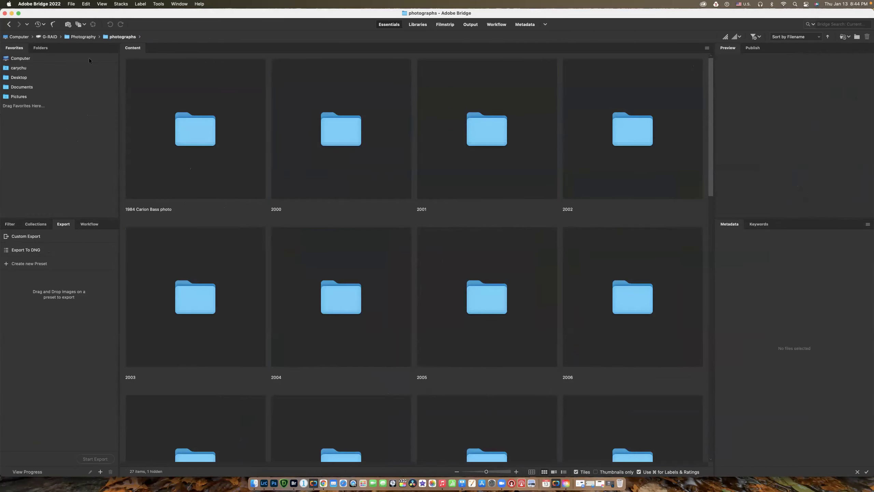
left_click(11, 13)
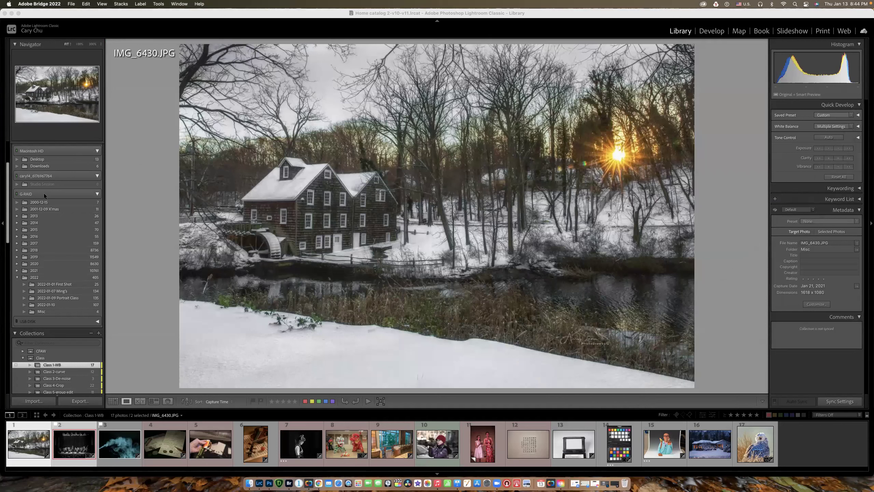
Expand the 2021 folder in Lightroom Classic, look through its dated subfolders, and collapse it again.
left_click(17, 271)
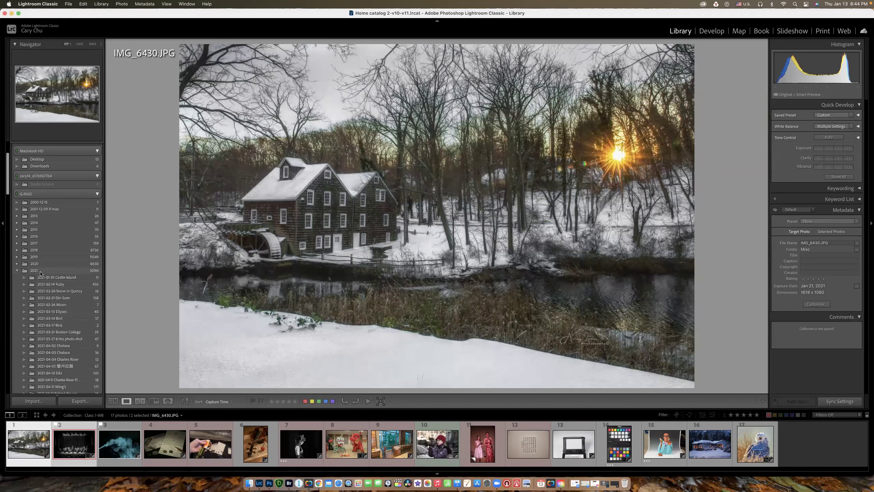
scroll(52, 243, "down", 2)
scroll(52, 243, "down", 1)
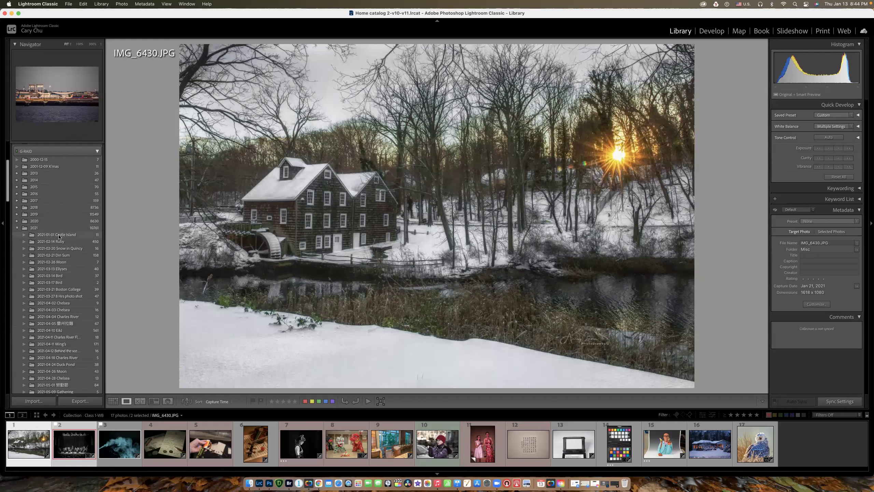
scroll(55, 224, "down", 2)
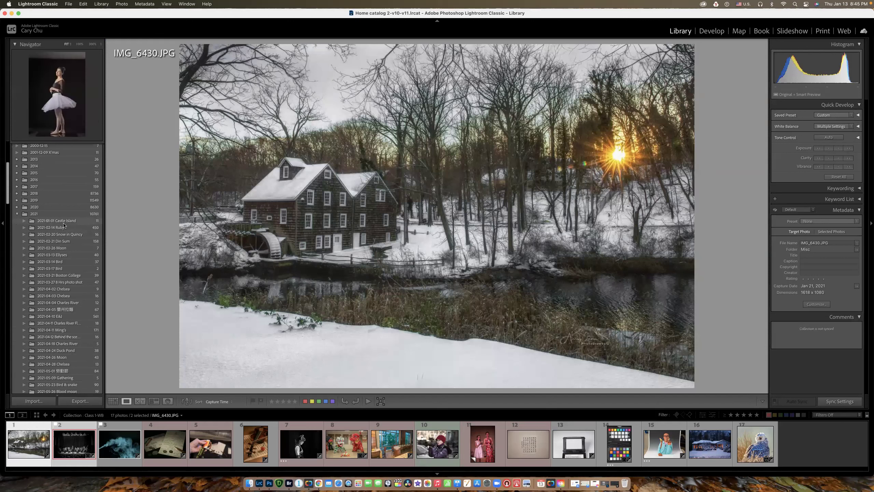
left_click(17, 213)
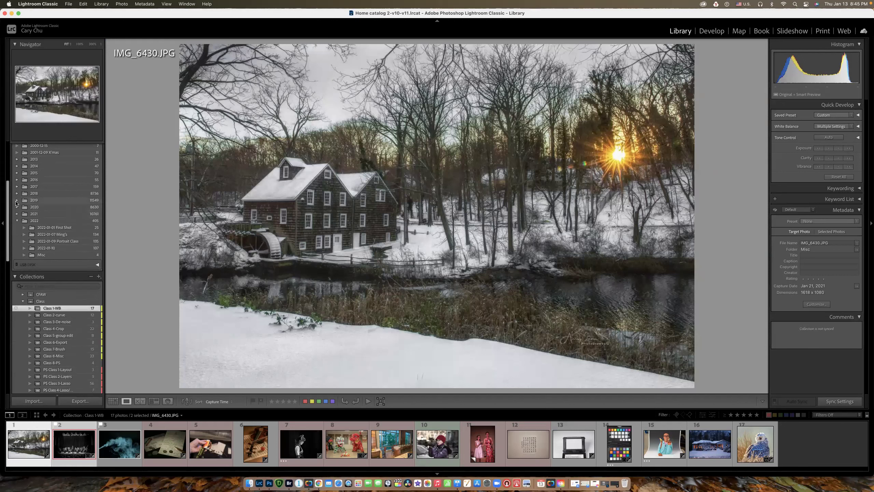
Expand the 2019 folder and show the photos of its 2019-12-07 BCPA subfolder.
left_click(17, 201)
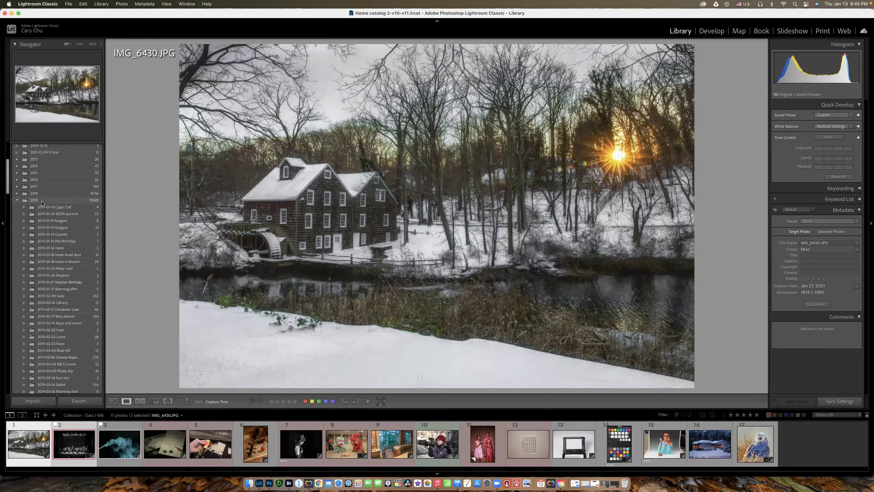
scroll(56, 227, "down", 20)
scroll(60, 231, "down", 15)
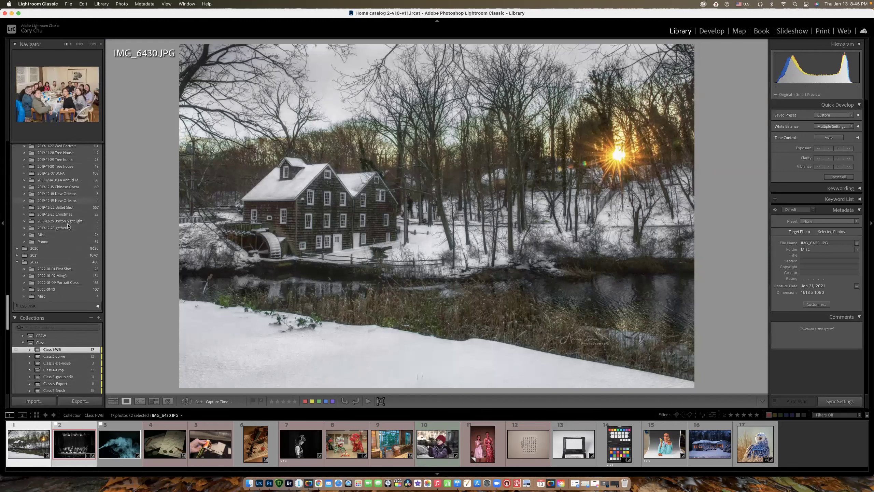
scroll(67, 226, "up", 5)
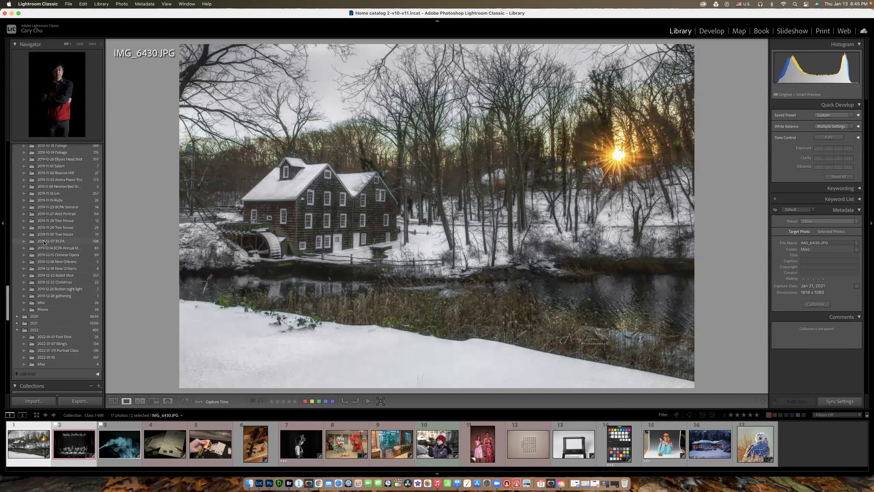
left_click(86, 242)
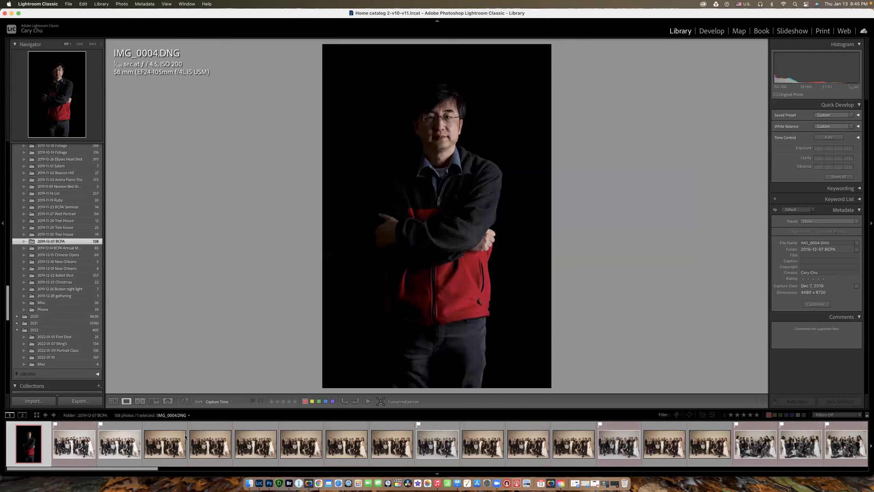
Show the 2019-12-14 BCPA Annual Meeting folder in Grid view and look through its photos.
left_click(88, 249)
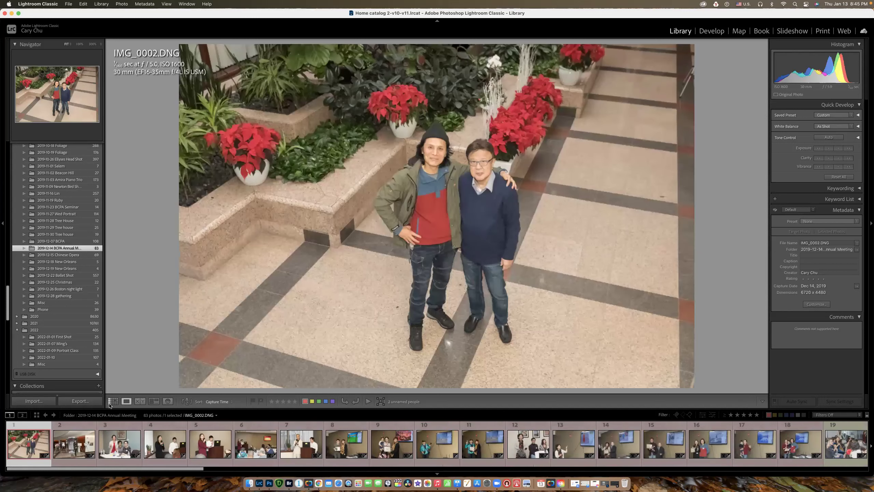
left_click(113, 402)
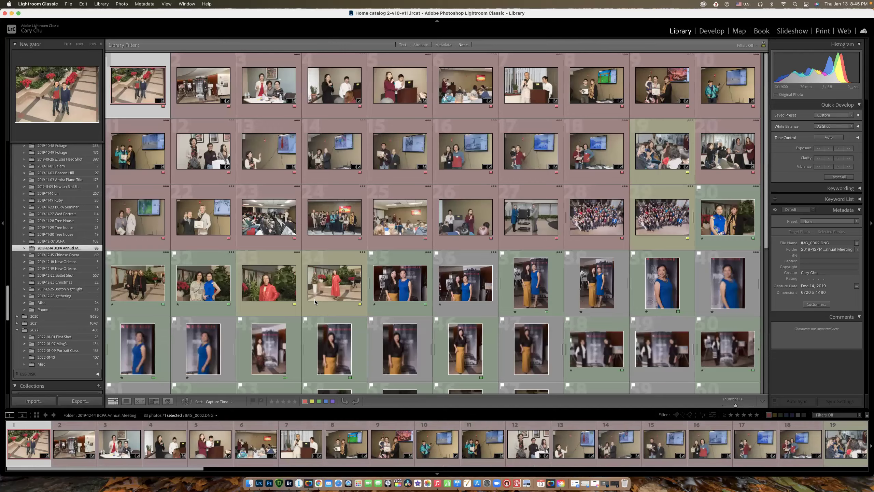
scroll(314, 301, "down", 5)
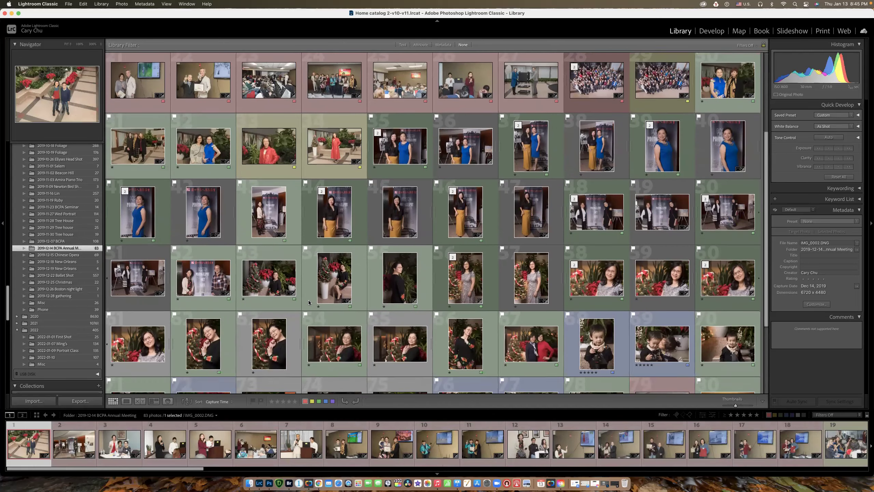
scroll(308, 303, "down", 4)
scroll(309, 303, "up", 6)
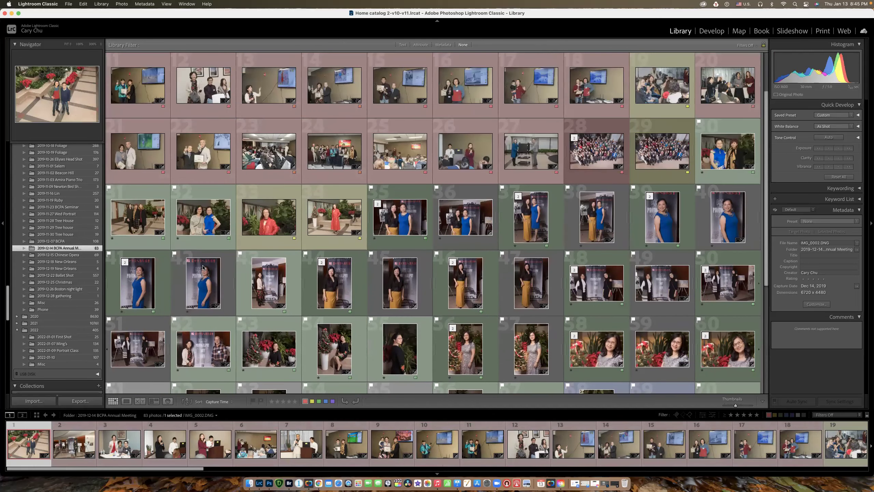
scroll(203, 267, "up", 2)
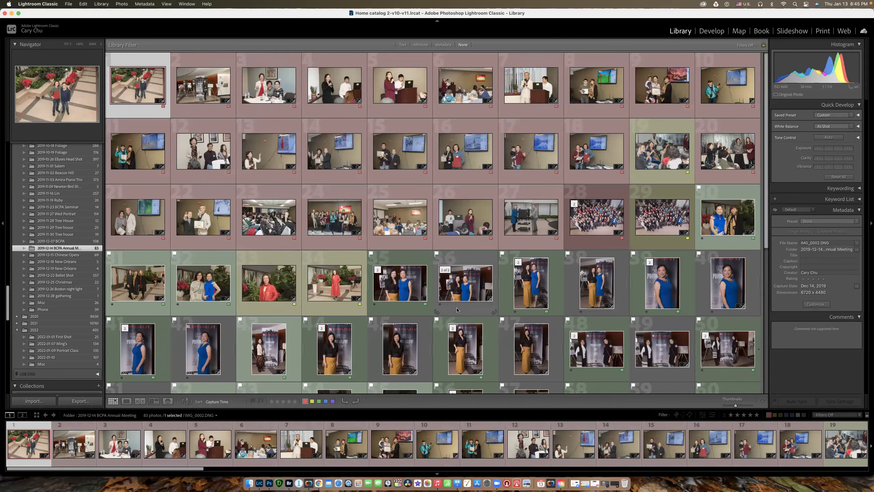
scroll(299, 271, "down", 6)
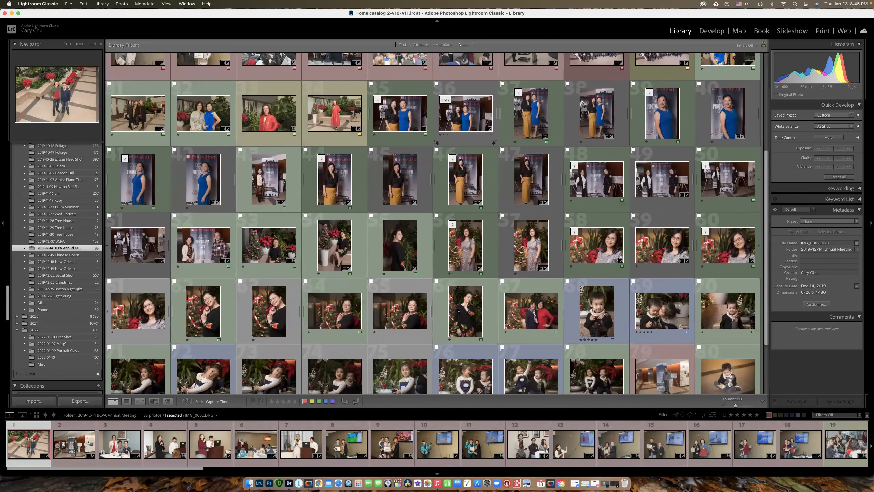
Show the photos of the 2019-12-15 Chinese Opera folder and return to the start of the 2019 folder list.
left_click(82, 256)
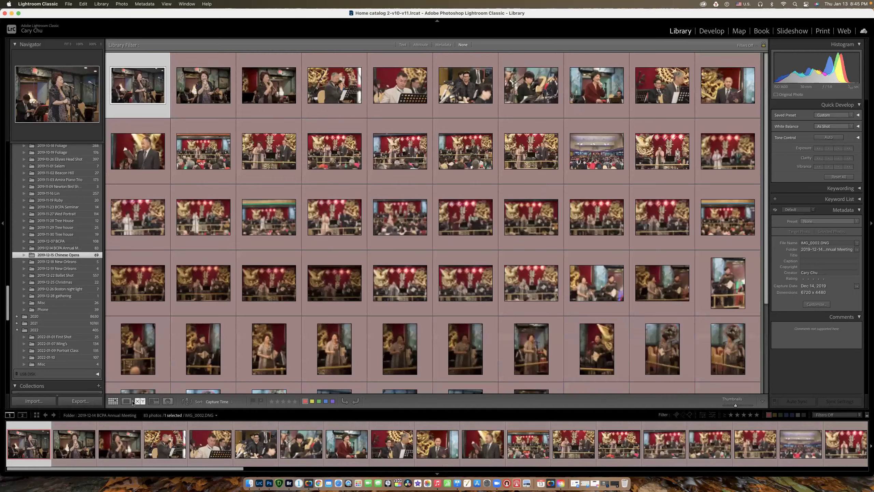
scroll(79, 252, "up", 2)
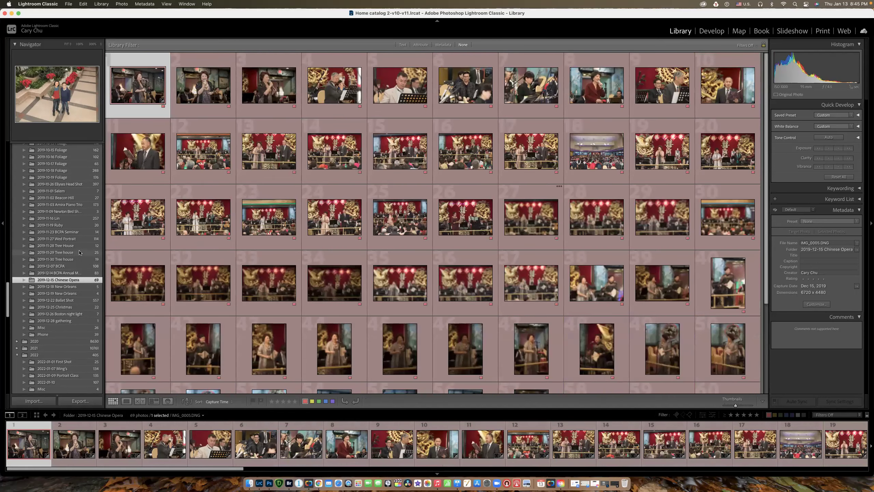
scroll(79, 253, "up", 10)
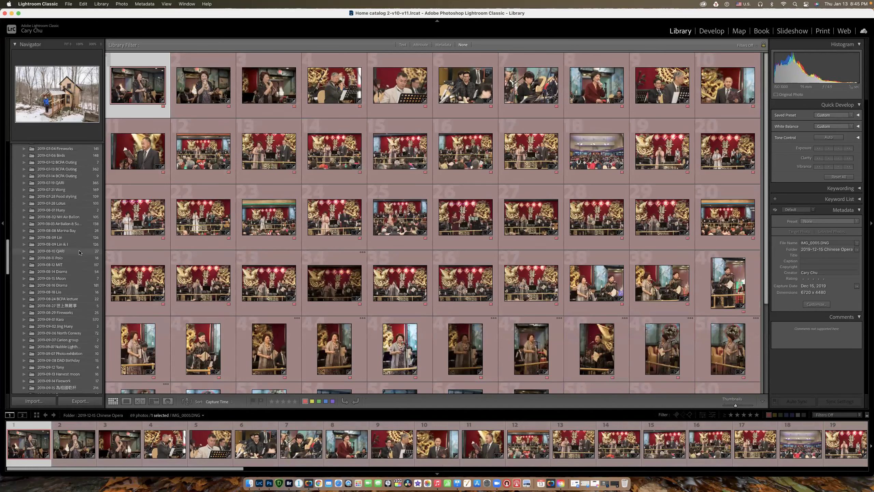
scroll(79, 252, "up", 20)
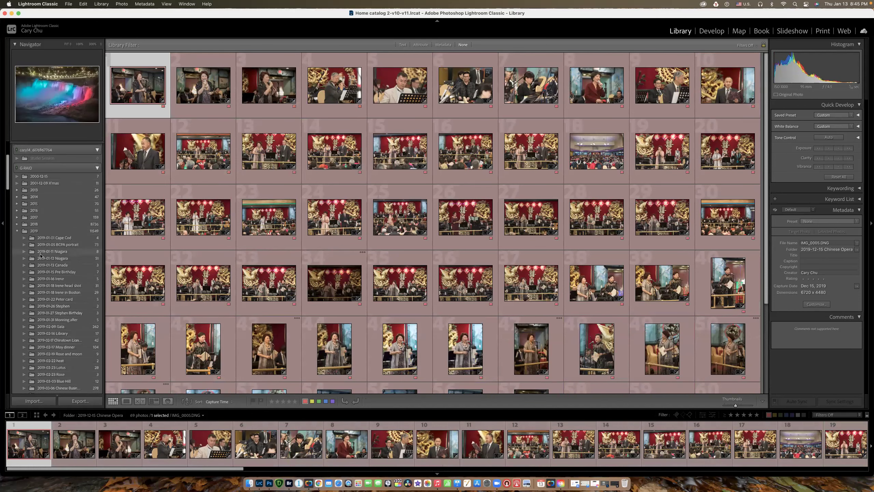
Show all photos of the 2019 folder and look back through the grid to its February photos.
scroll(40, 256, "up", 2)
left_click(40, 262)
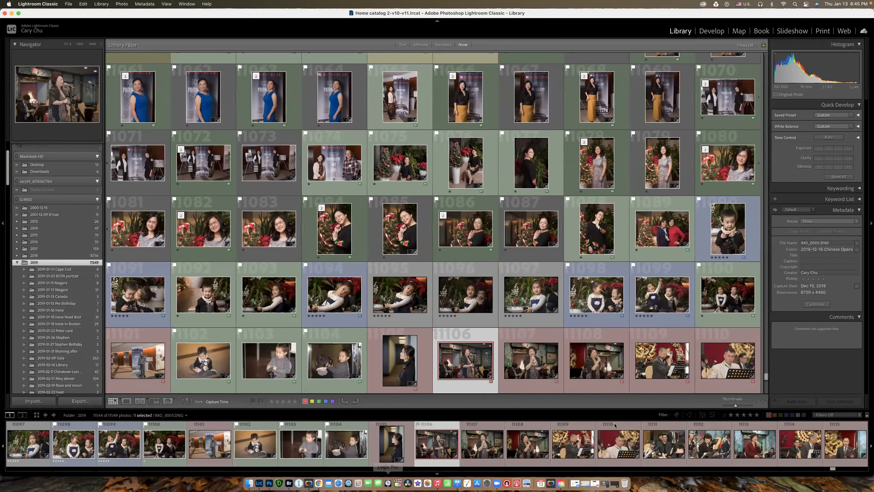
scroll(755, 219, "up", 2)
left_click_drag(768, 127, 767, 76)
scroll(521, 135, "down", 1)
scroll(521, 135, "up", 1)
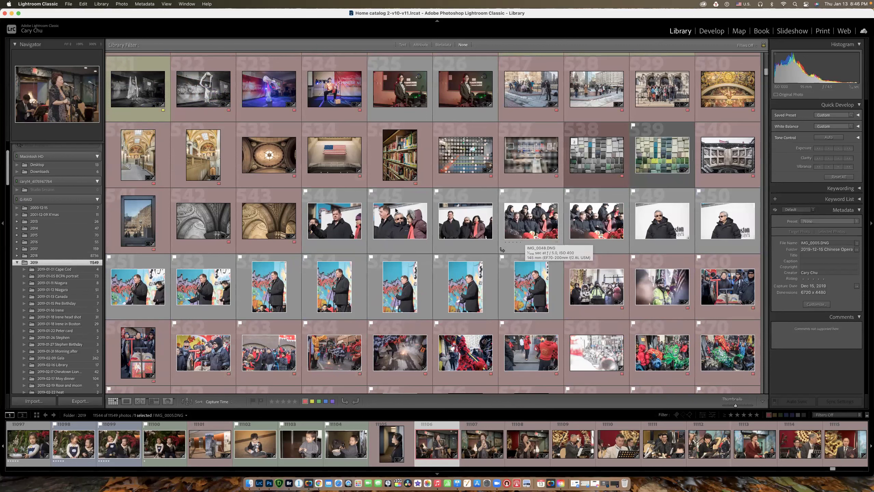
View the mosaic arches photo IMG_0973.DNG in the Develop module and return to the Library grid.
left_click(273, 219)
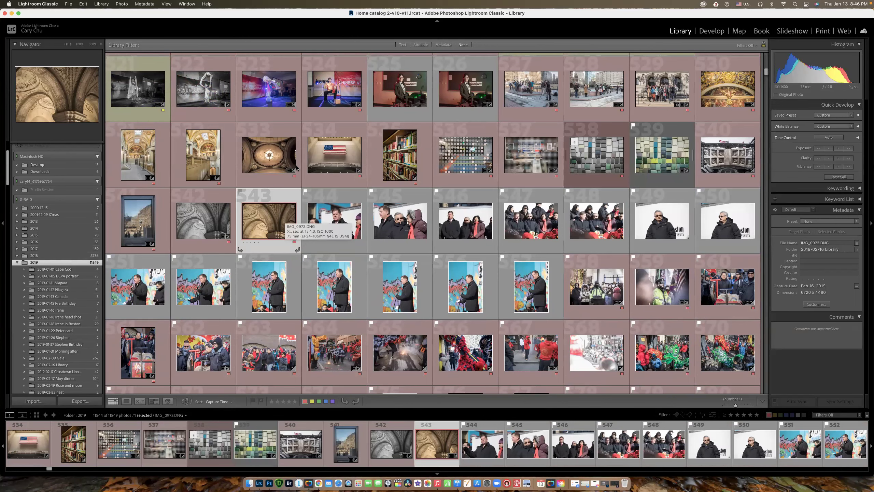
scroll(296, 167, "up", 3)
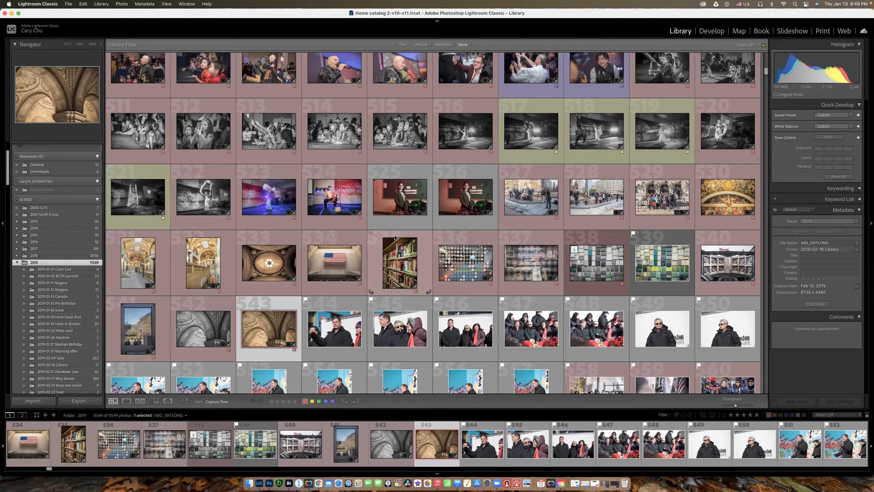
scroll(383, 236, "down", 3)
scroll(383, 237, "down", 3)
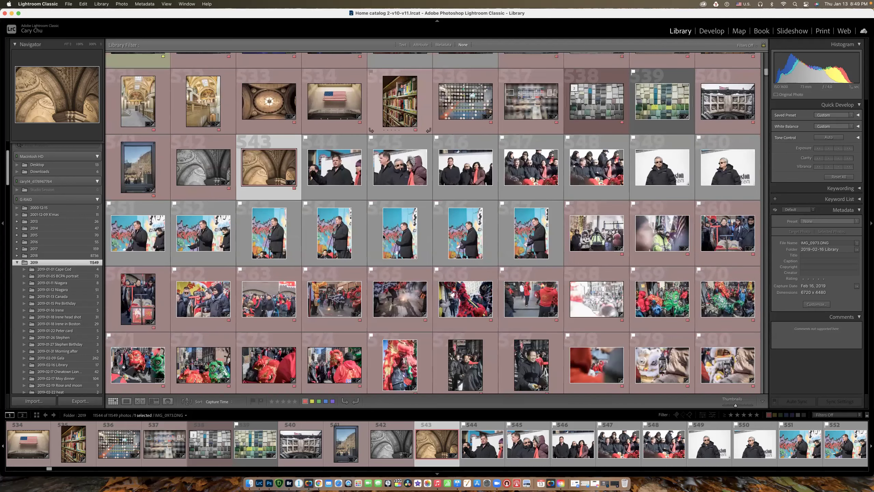
scroll(383, 237, "down", 15)
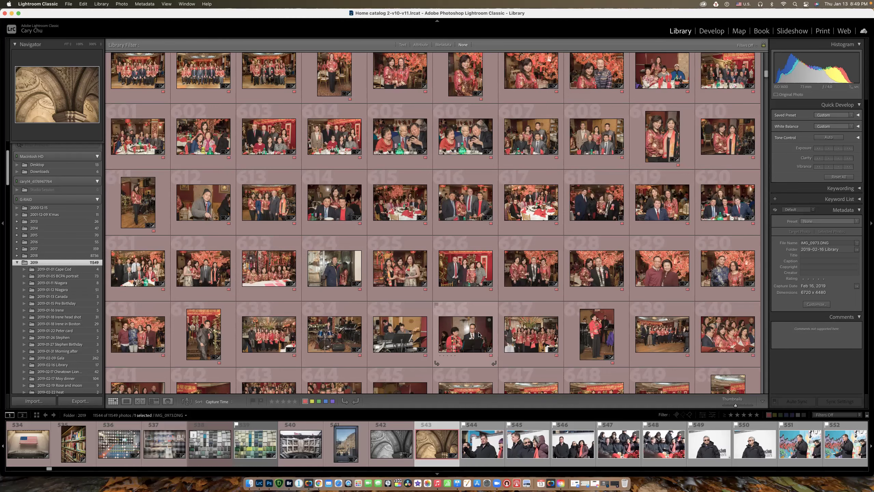
left_click(710, 31)
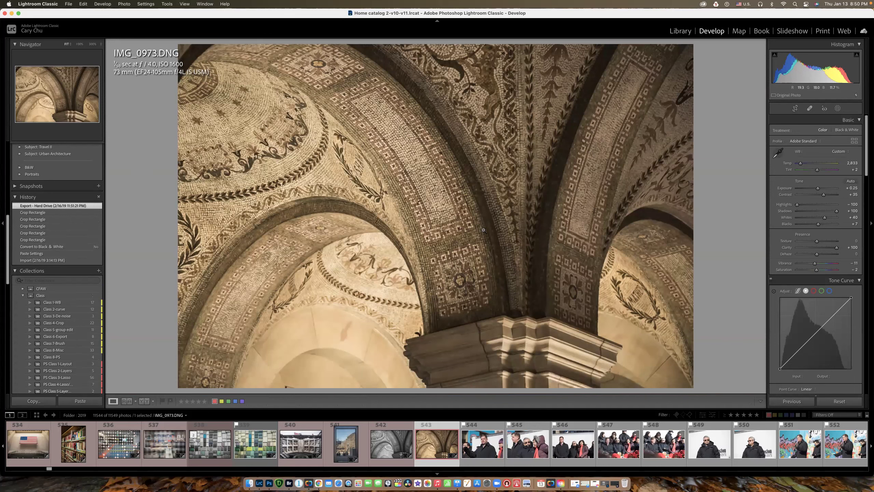
left_click(681, 31)
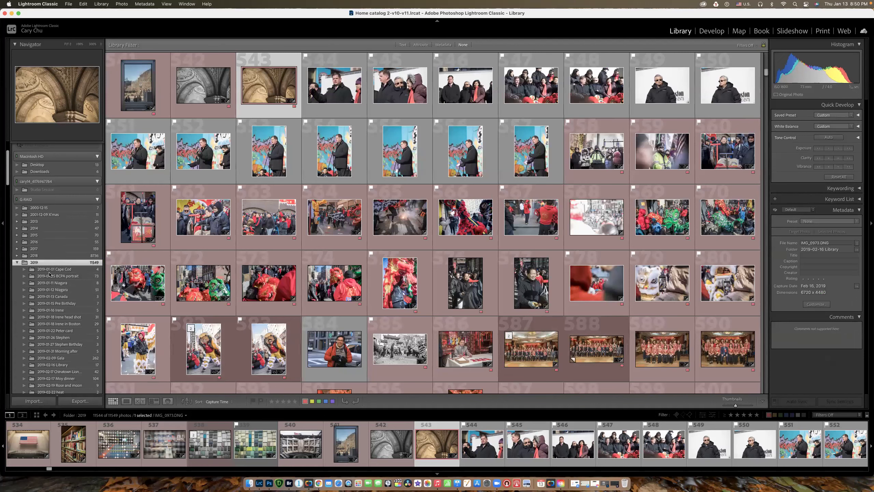
Collapse the 2019 folder and show the photos of the Class 1-WB collection.
left_click(17, 262)
scroll(63, 283, "down", 5)
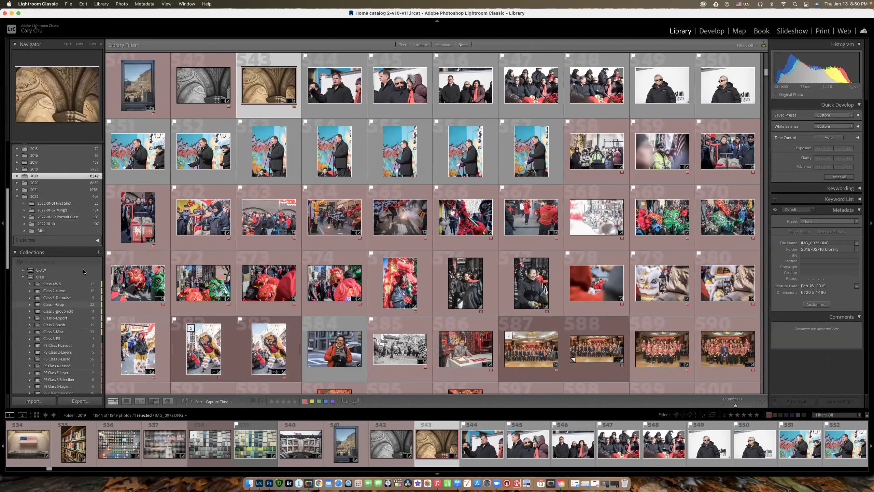
left_click(67, 282)
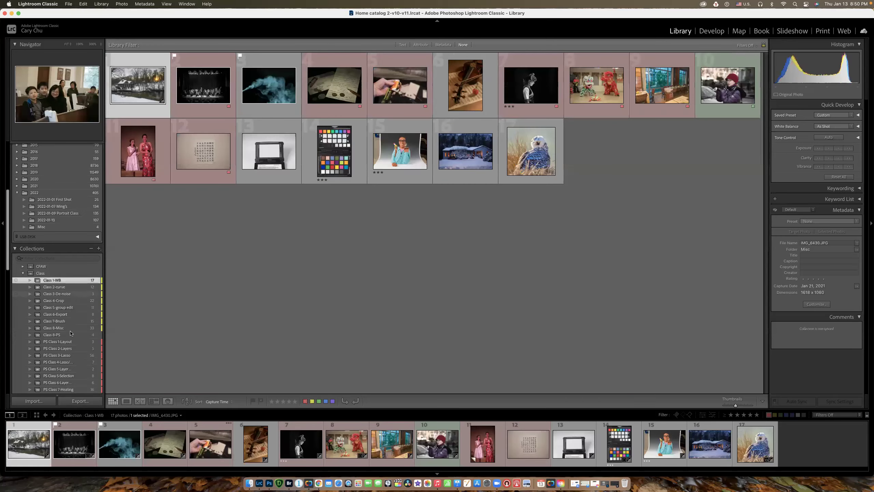
scroll(66, 262, "down", 3)
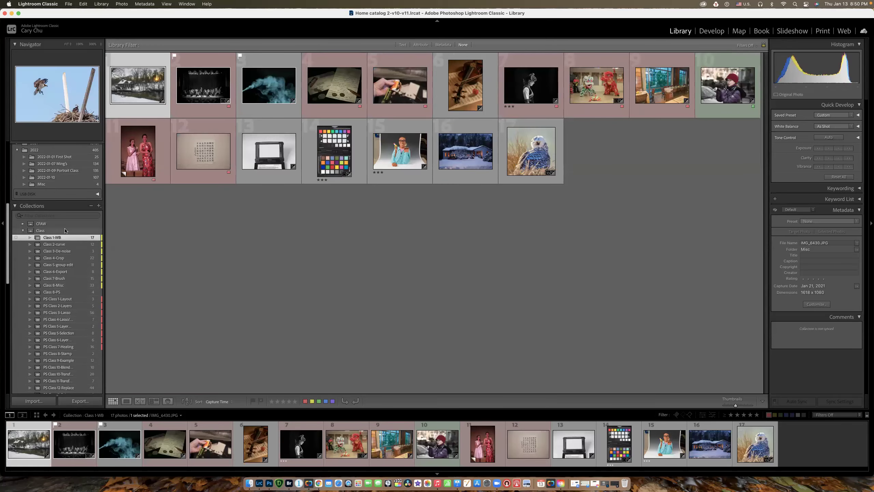
scroll(65, 231, "up", 1)
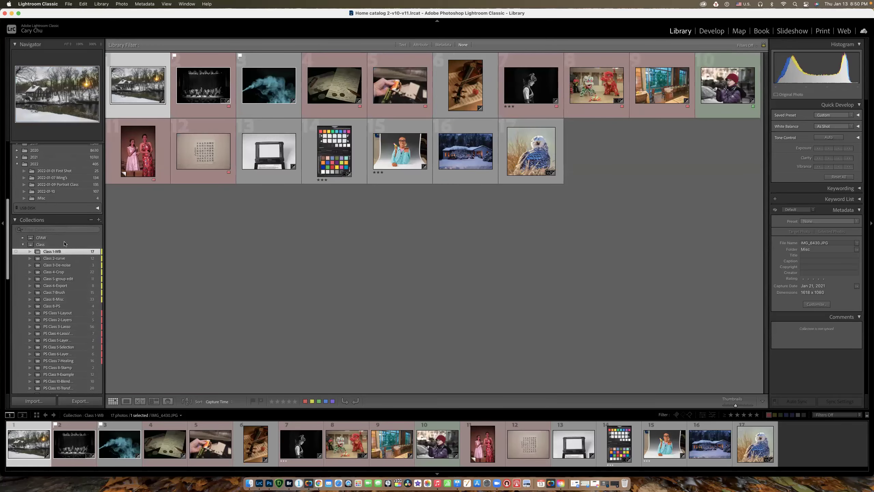
Open IMG_9455.JPG from the 2022 Misc folder in the Develop module and zoom in on the face.
left_click(24, 199)
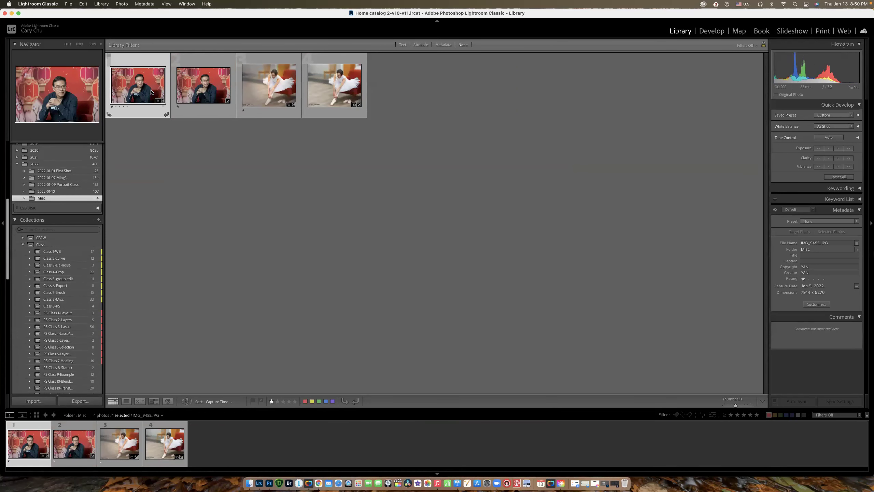
left_click(711, 31)
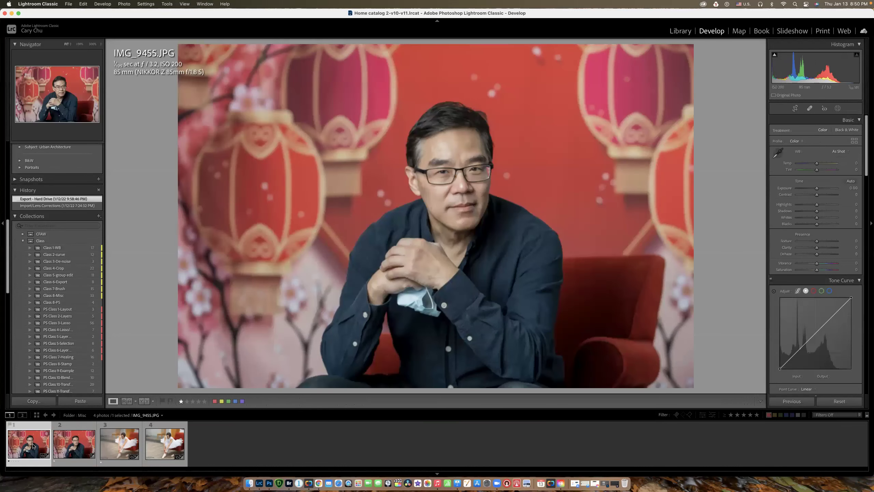
left_click(489, 172)
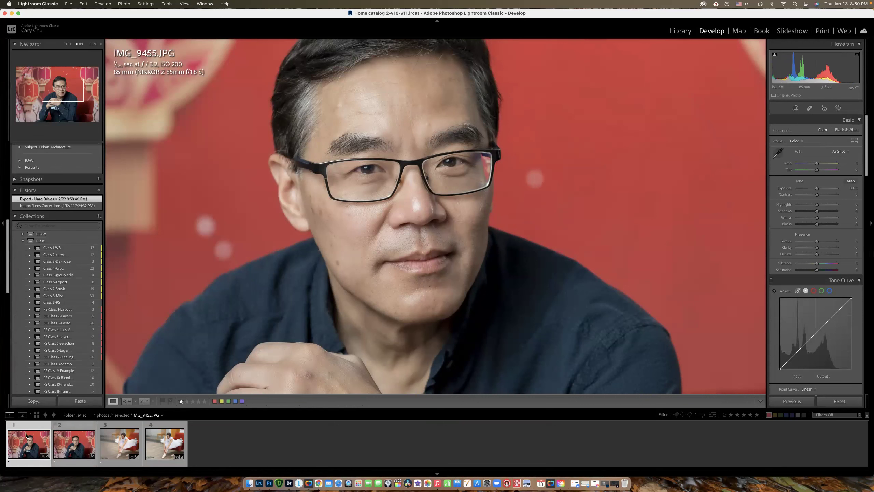
Send IMG_9455.JPG from Lightroom Classic to Adobe Photoshop 2022 for editing.
right_click(27, 447)
mouse_move(63, 300)
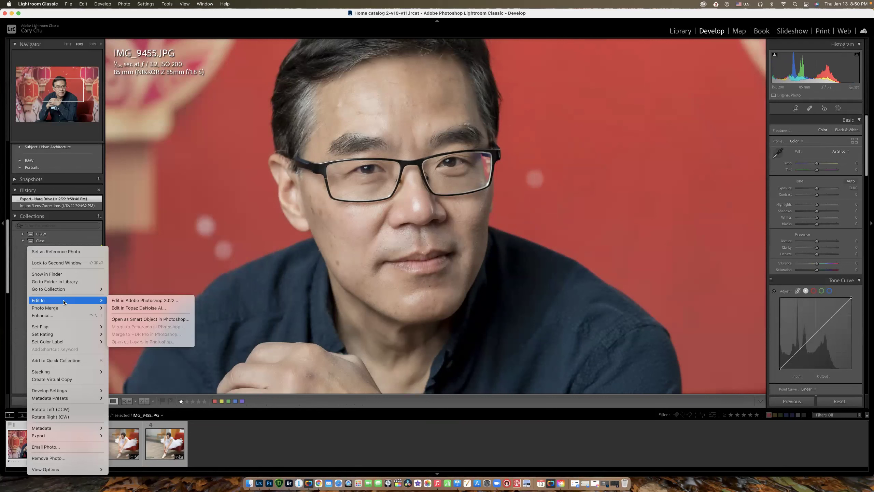
left_click(124, 300)
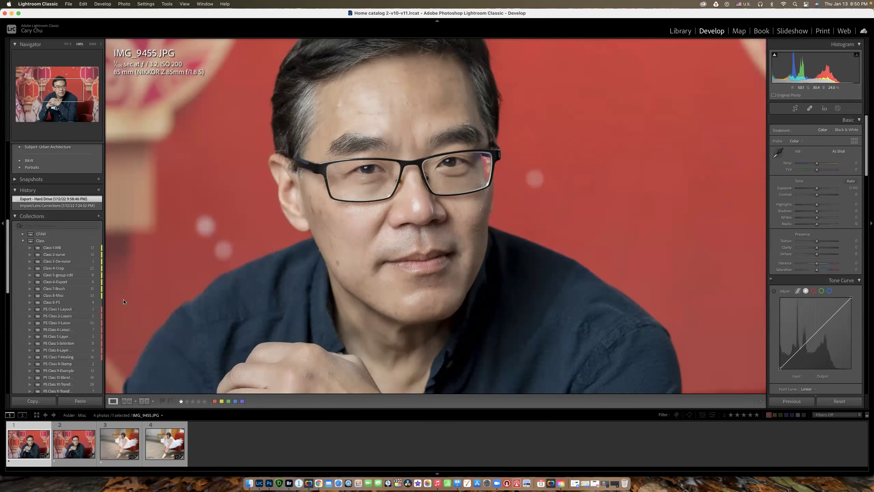
left_click(481, 201)
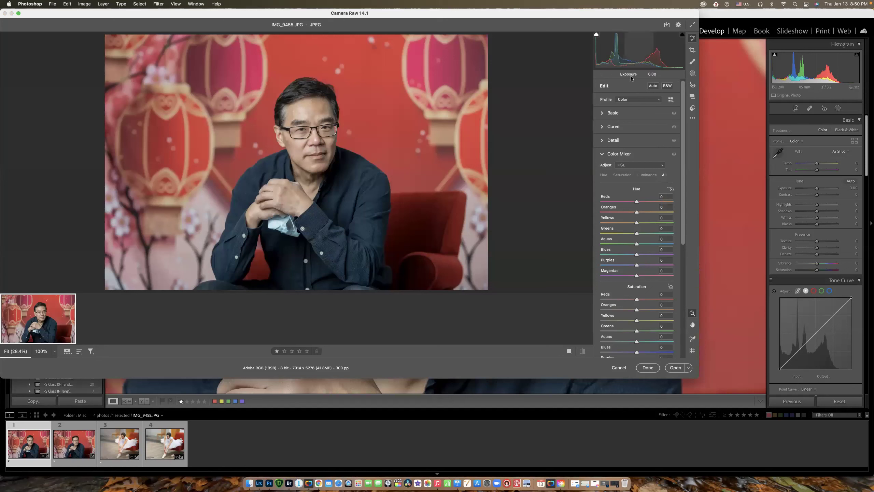
Move the Camera Raw window aside and expand its Basic settings to compare them with Lightroom's Develop settings.
left_click_drag(564, 13, 498, 13)
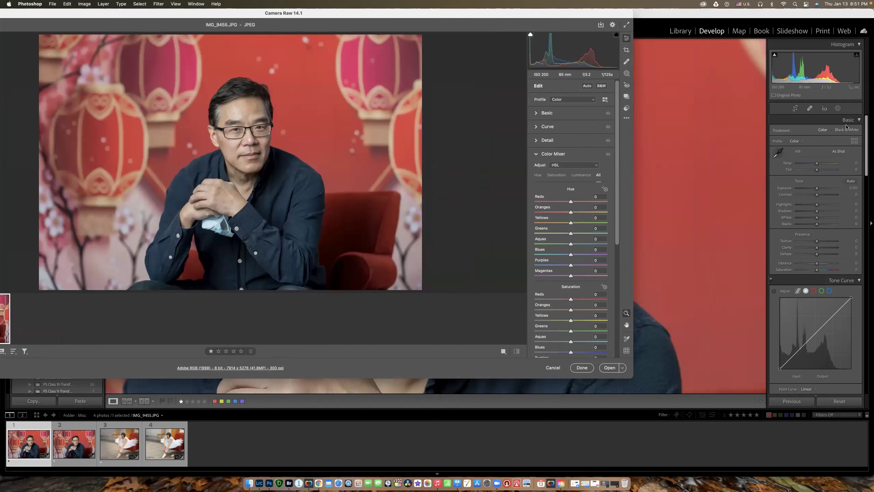
left_click(868, 129)
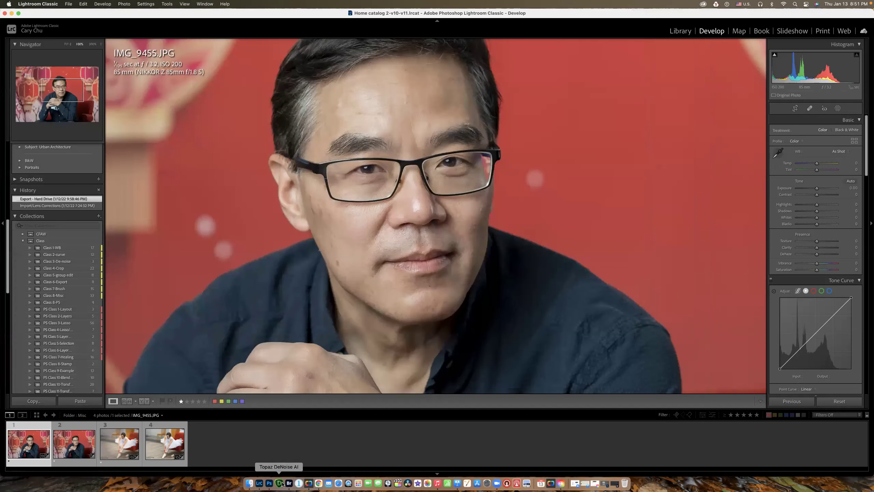
left_click(269, 483)
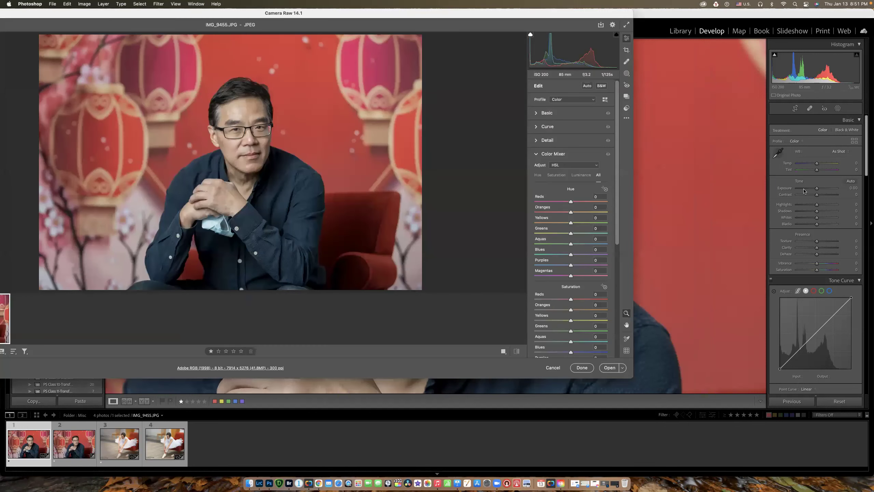
left_click(538, 115)
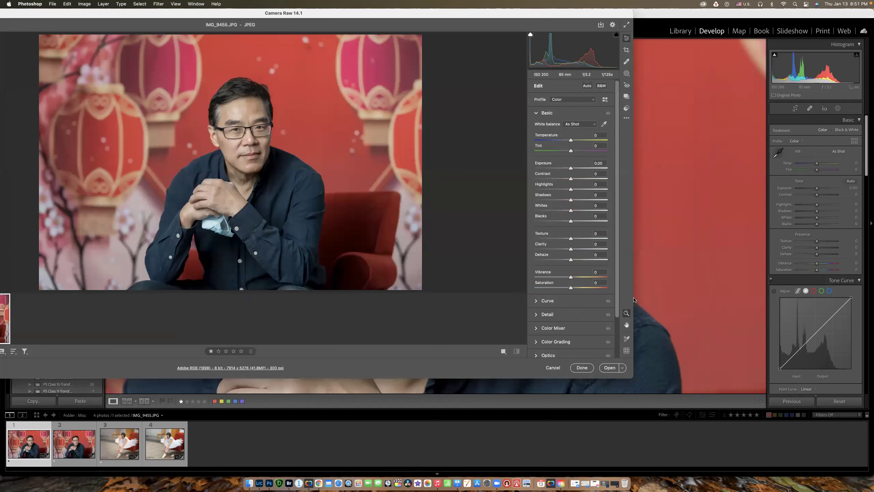
Open the portrait from Camera Raw in Photoshop, unlock its Background layer and zoom in on the head.
left_click(609, 368)
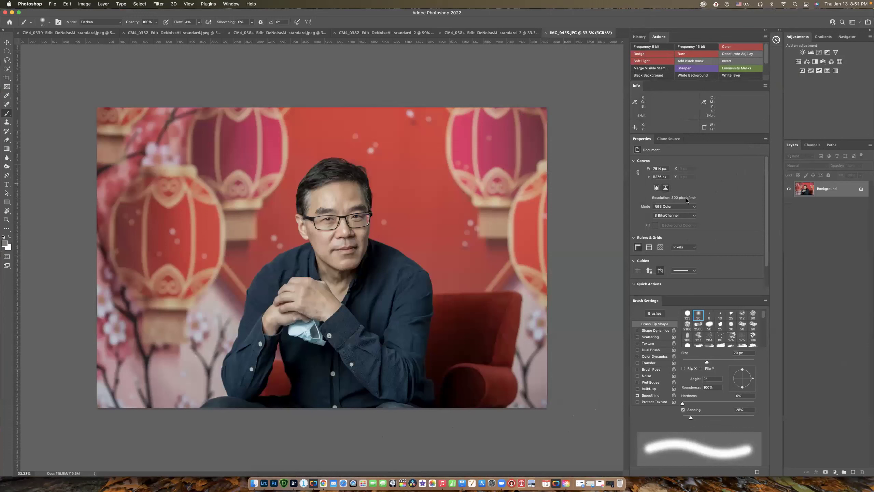
left_click(860, 189)
scroll(345, 266, "up", 3)
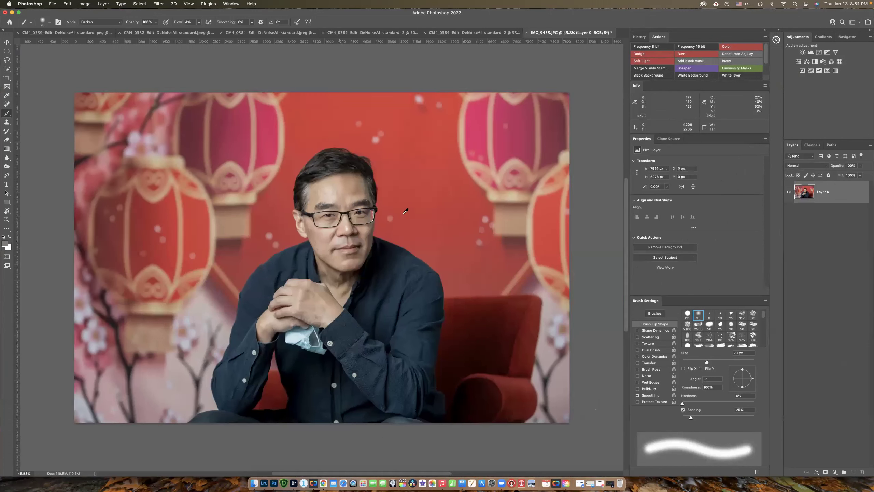
scroll(396, 292, "up", 5)
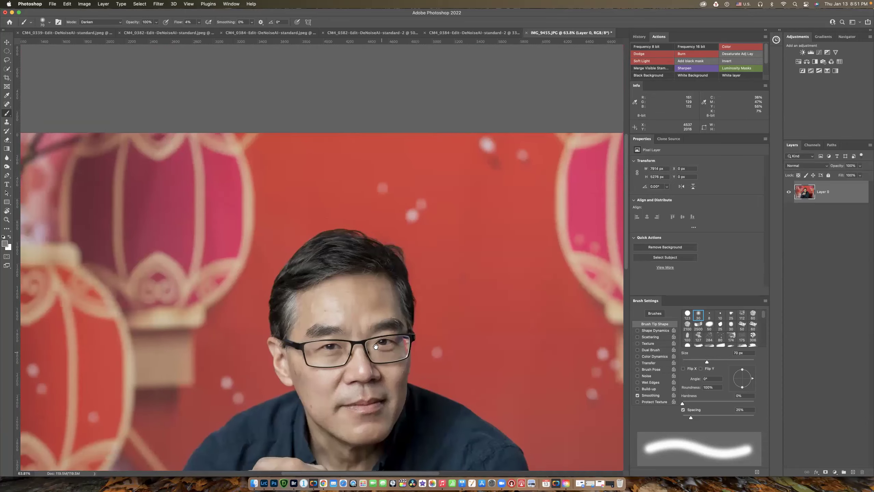
Use Liquify with a brush size of 700 to push the top of the man's hair slightly down.
left_click(159, 4)
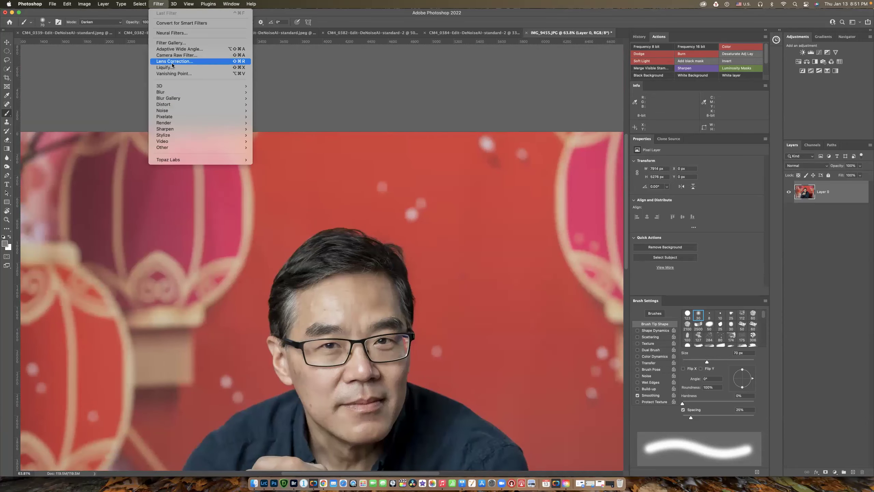
left_click(323, 137)
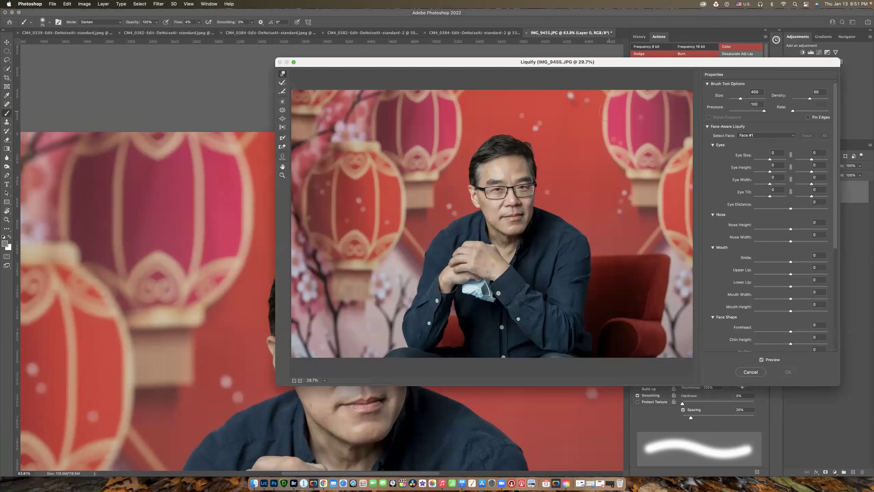
key("bracketright")
key("bracketright")
left_click_drag(494, 125, 512, 128)
left_click_drag(533, 138, 529, 141)
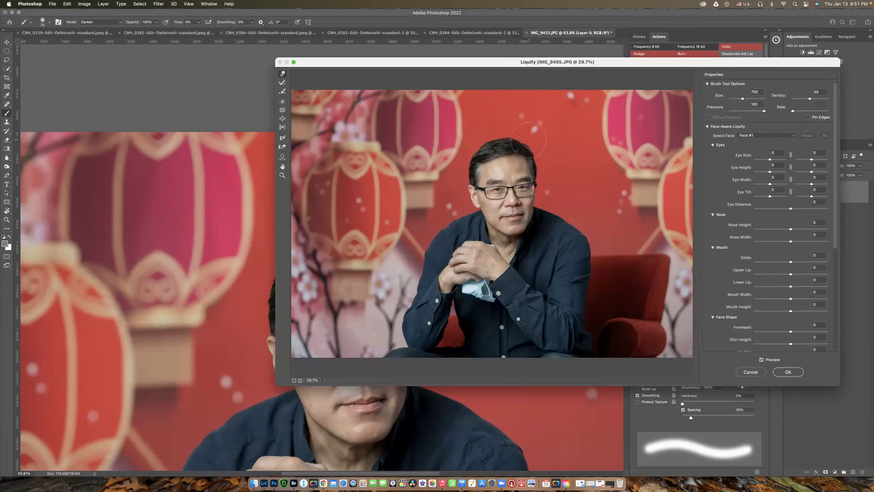
left_click(788, 372)
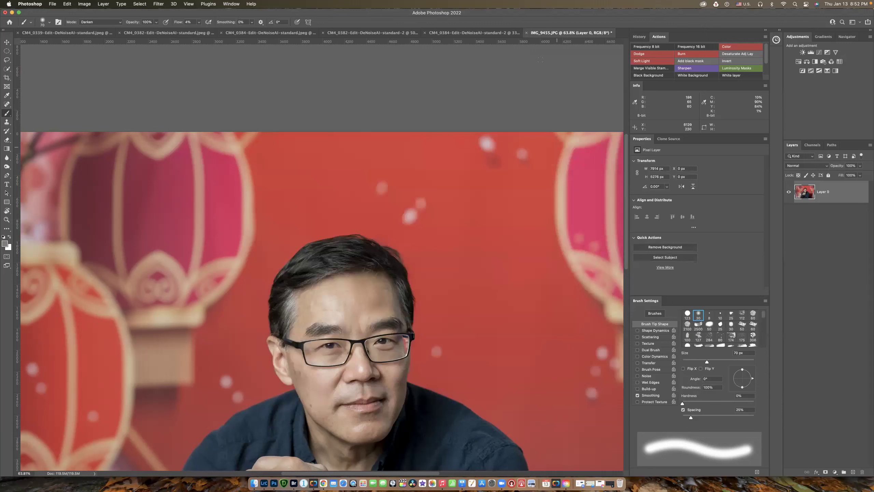
left_click(526, 34)
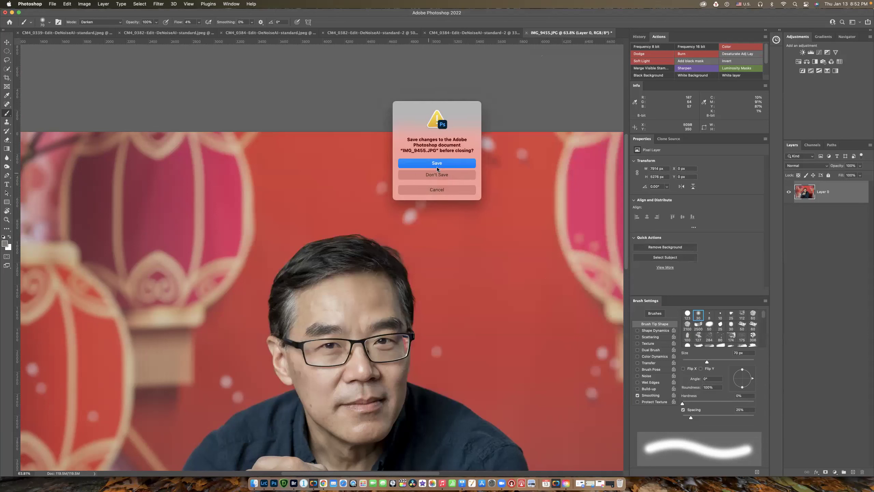
left_click(446, 164)
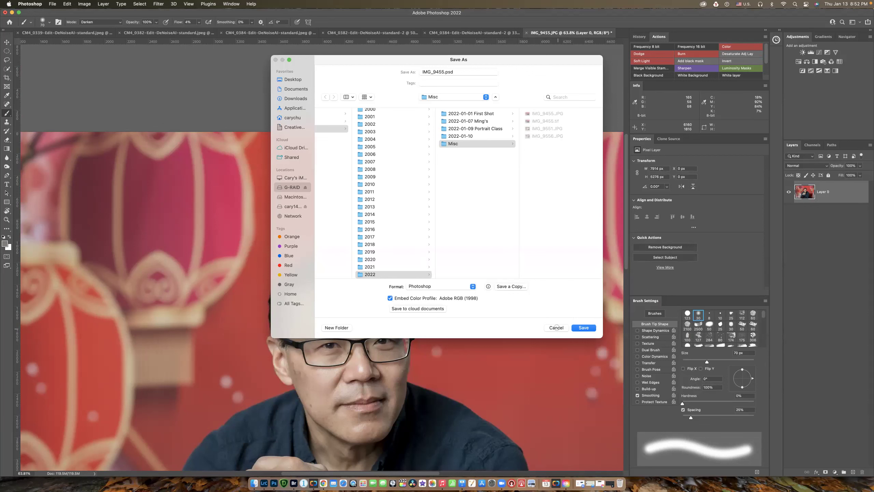
left_click(556, 327)
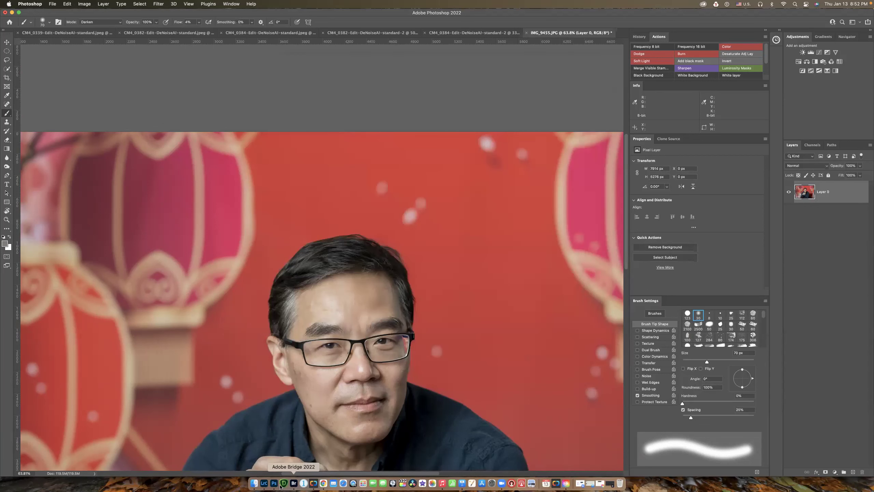
Switch to Lightroom Classic and send IMG_9455.tif to Adobe Photoshop 2022 using the Edit Original option.
left_click(264, 483)
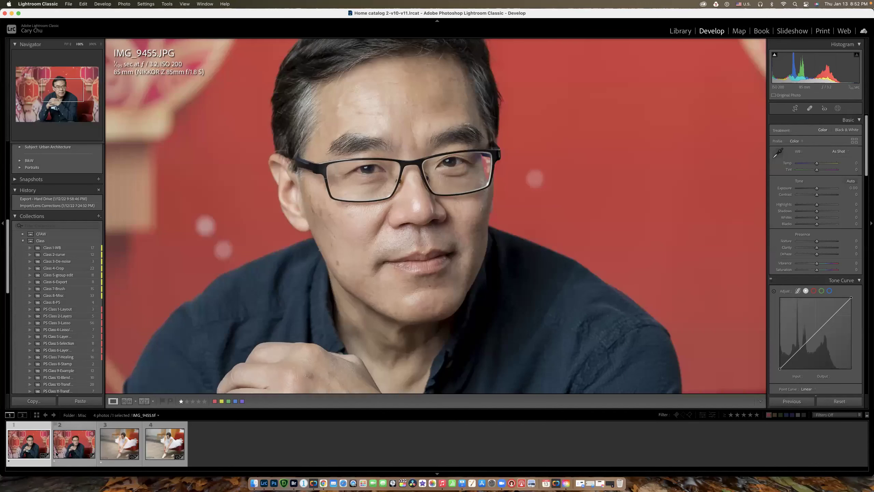
left_click(79, 450)
right_click(79, 451)
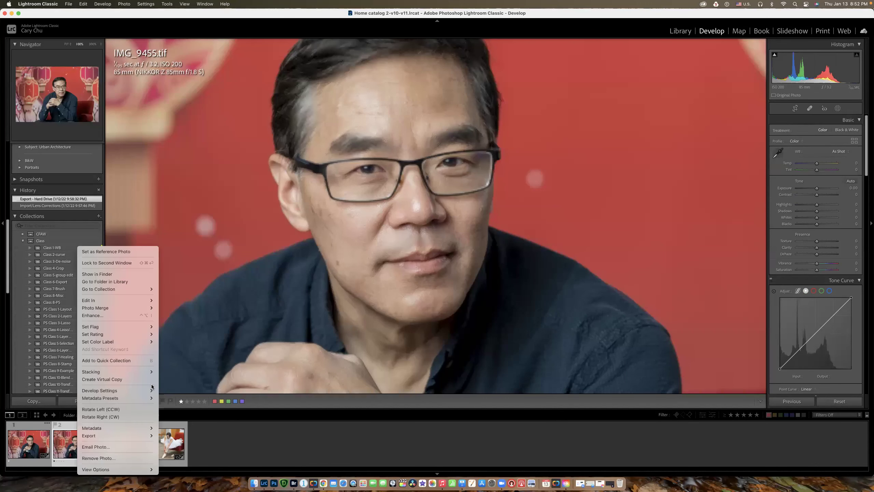
mouse_move(148, 300)
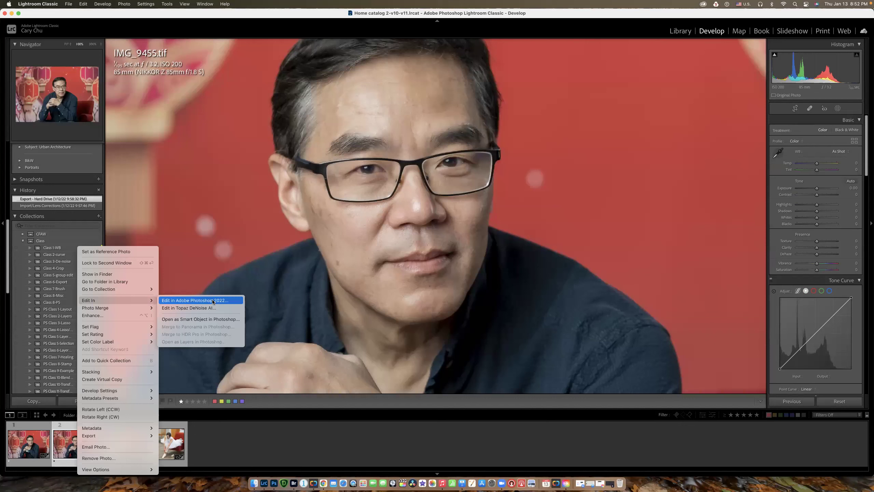
left_click(212, 300)
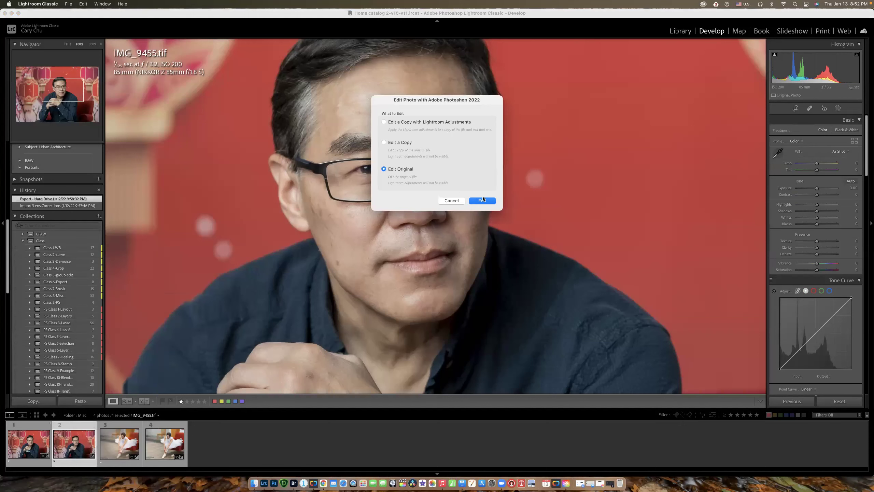
left_click(482, 200)
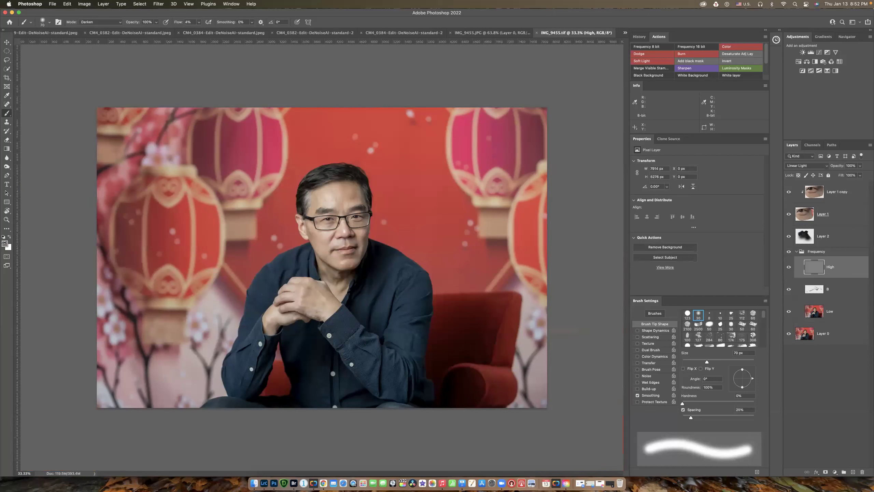
Brush test strokes on the High layer and on a new layer above it, keeping the grey foreground colour.
left_click(5, 244)
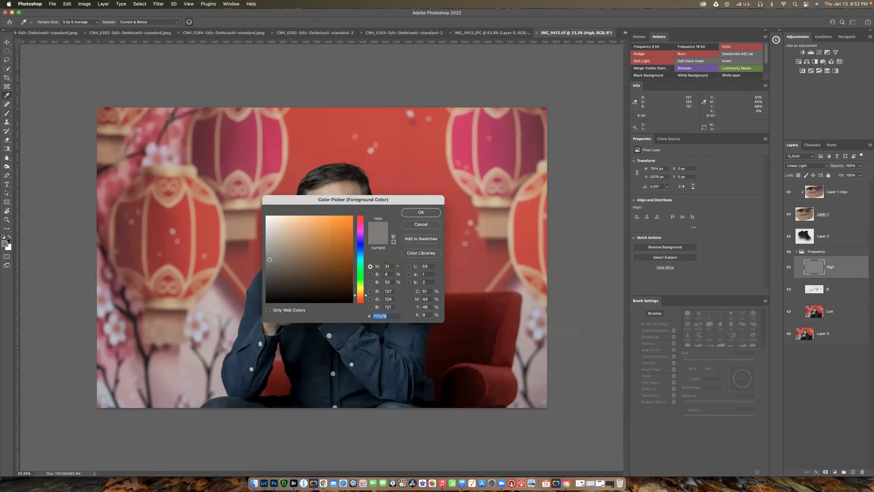
left_click(358, 220)
left_click(422, 212)
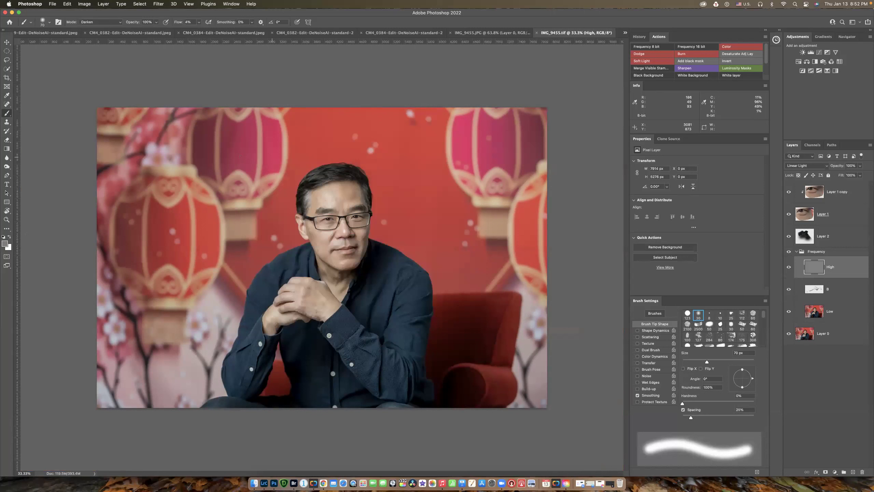
left_click(187, 164)
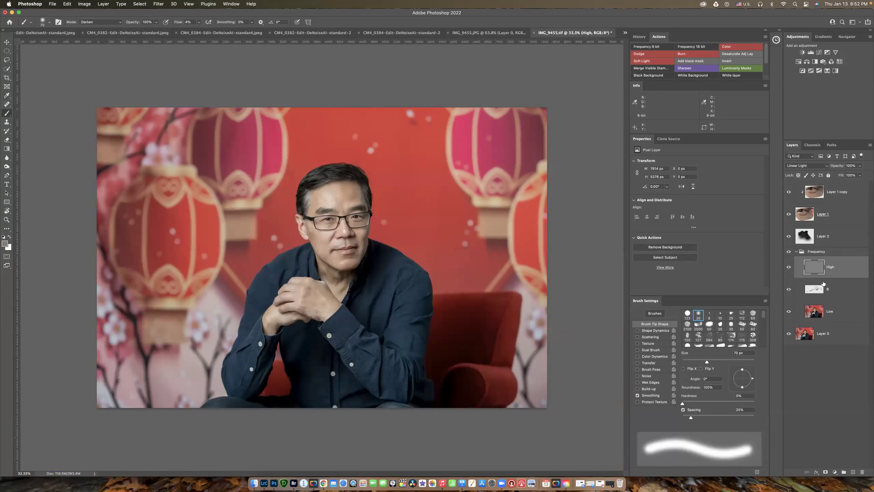
left_click(853, 472)
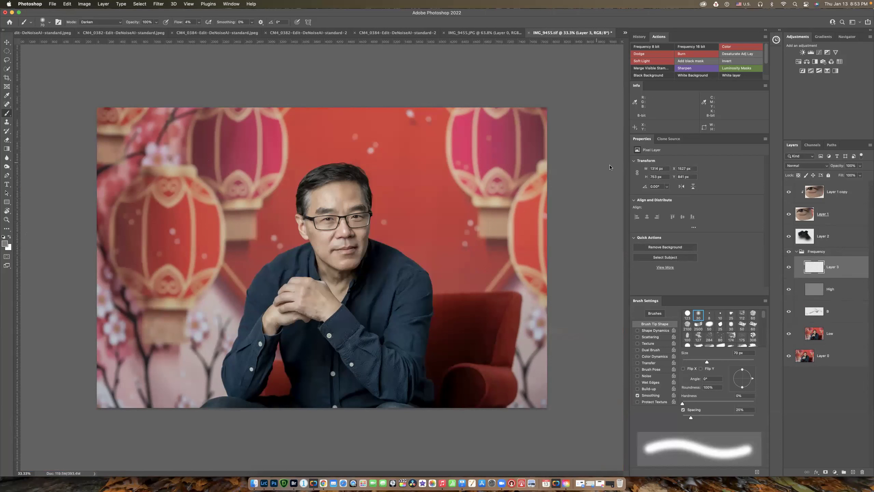
left_click_drag(373, 161, 362, 195)
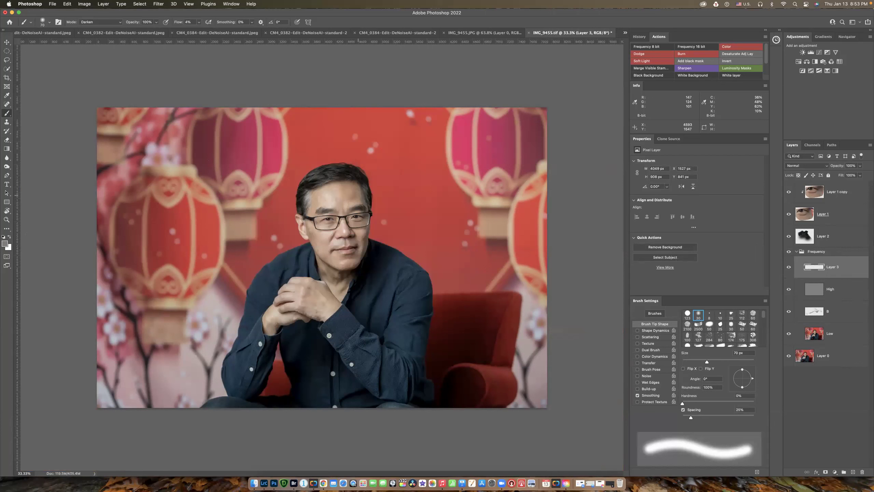
Handwrite "Test" across the red backdrop above the man's head on the Low layer with brush flow at 100%.
left_click(808, 215)
left_click(813, 335)
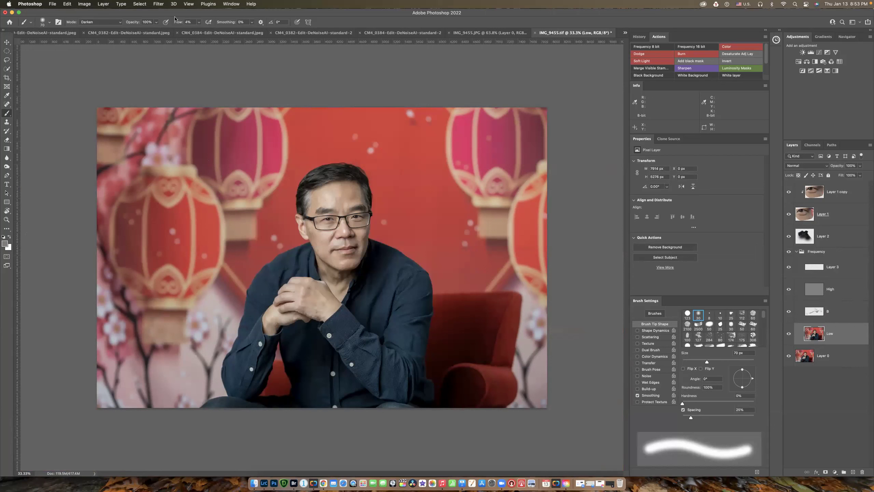
left_click(199, 23)
left_click_drag(199, 30, 263, 34)
mouse_move(258, 166)
left_mouse_down()
mouse_move(306, 137)
mouse_move(287, 178)
left_mouse_up()
mouse_move(304, 157)
left_mouse_down()
mouse_move(340, 144)
mouse_move(335, 154)
left_mouse_up()
mouse_move(367, 119)
left_mouse_down()
mouse_move(362, 161)
mouse_move(398, 122)
left_mouse_up()
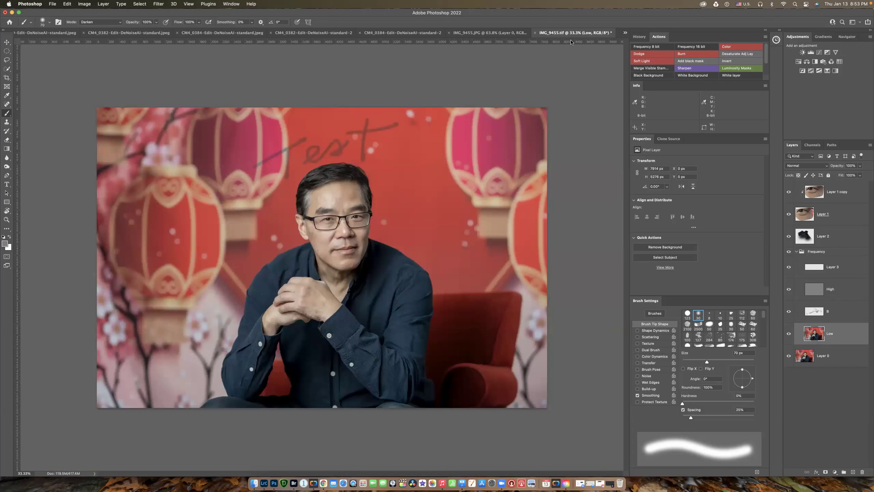
Save and close IMG_9455.tif, and view the whole updated photo in Lightroom Classic.
left_click(534, 33)
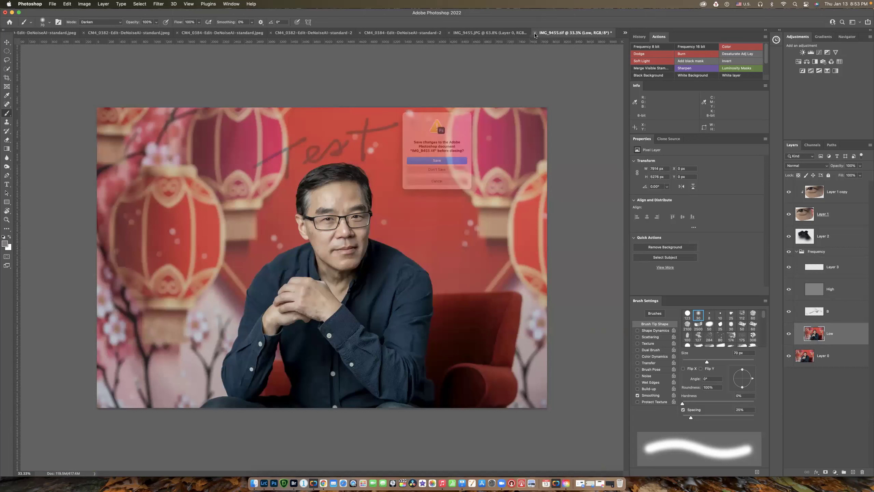
left_click(440, 163)
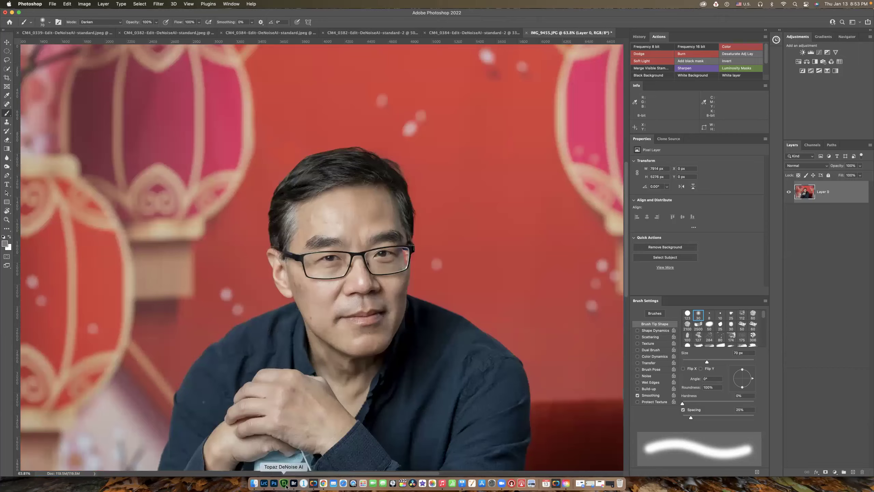
left_click(264, 483)
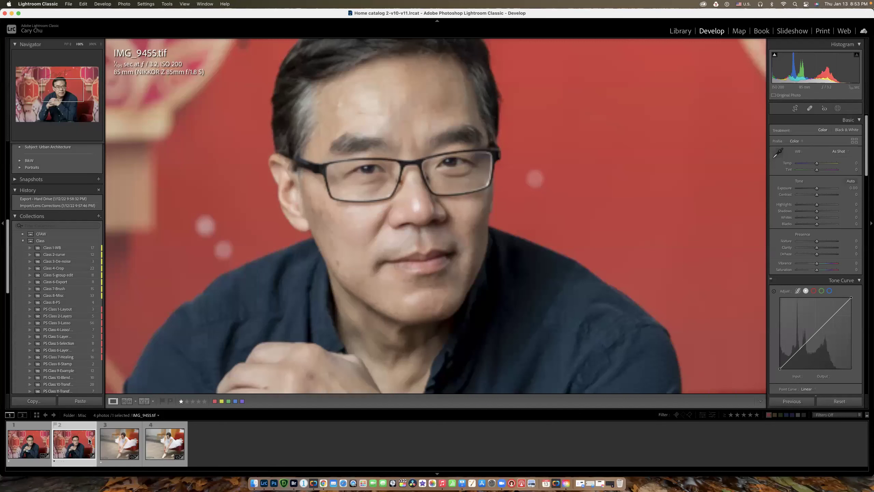
left_click(462, 234)
left_click(465, 151)
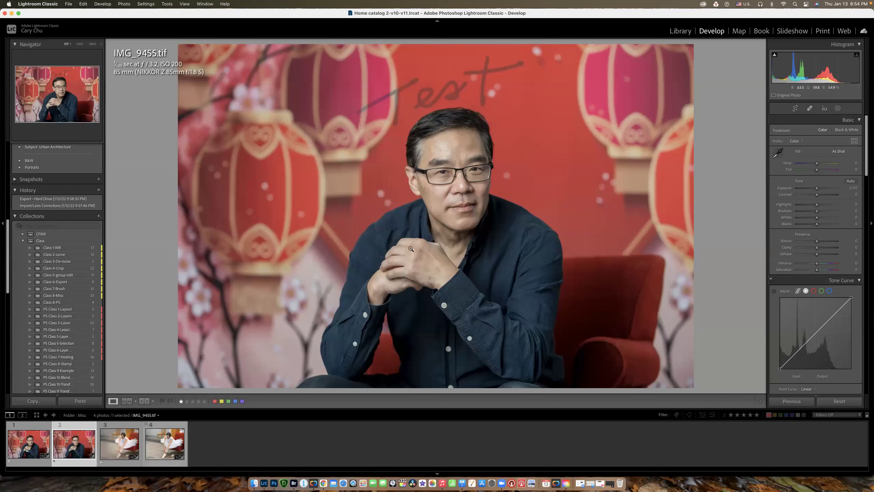
Reset the develop settings of IMG_6430.JPG in the Class 1-WB collection and set its Blue saturation to -100.
left_click(62, 247)
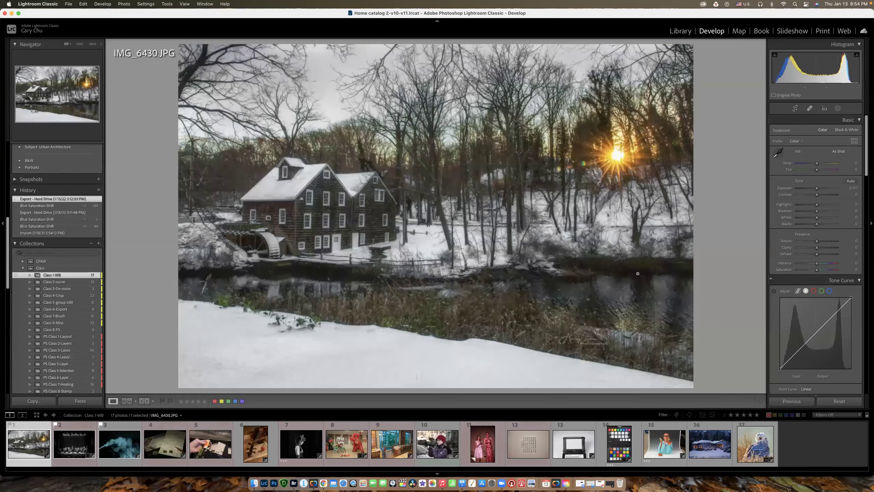
left_click(839, 401)
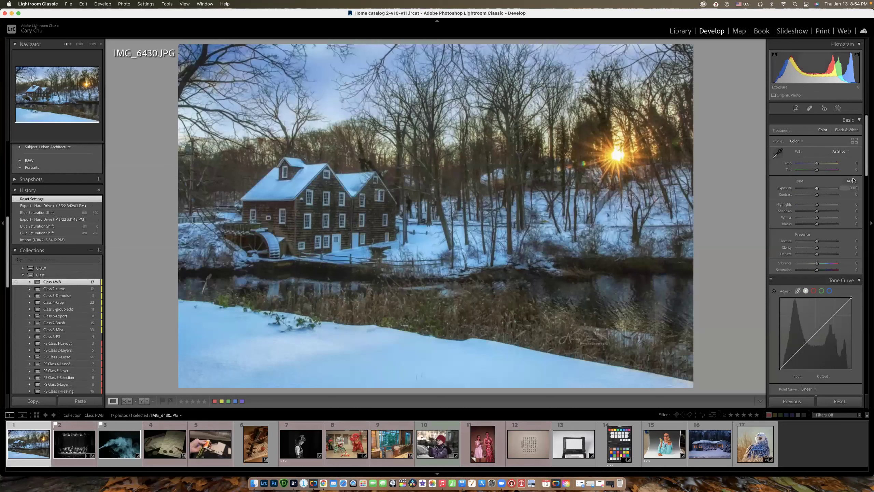
left_click_drag(868, 162, 868, 228)
scroll(804, 229, "down", 5)
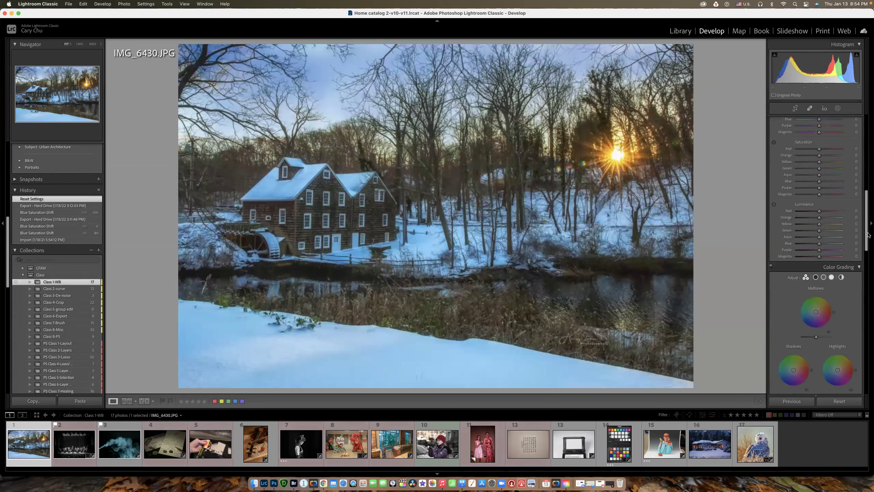
left_click_drag(804, 228, 582, 225)
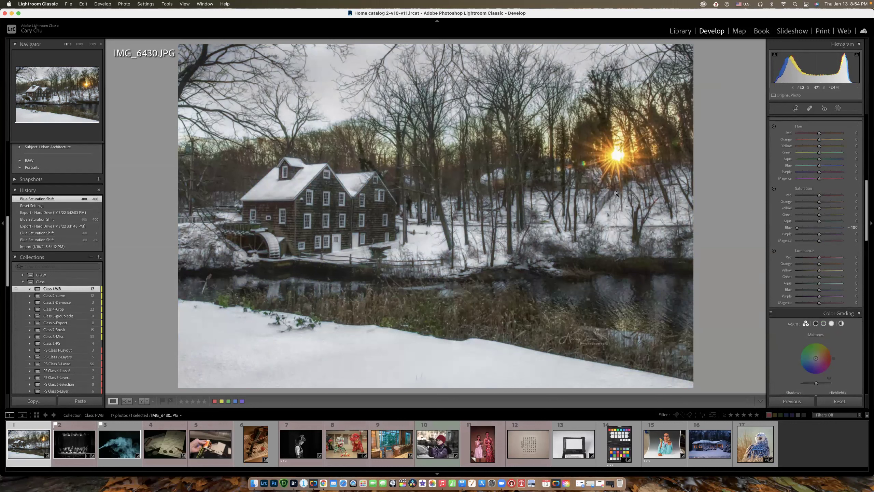
Switch to Photoshop and apply the Camera Raw Filter to the portrait with a cooler temperature and a slight exposure adjustment.
left_click(274, 484)
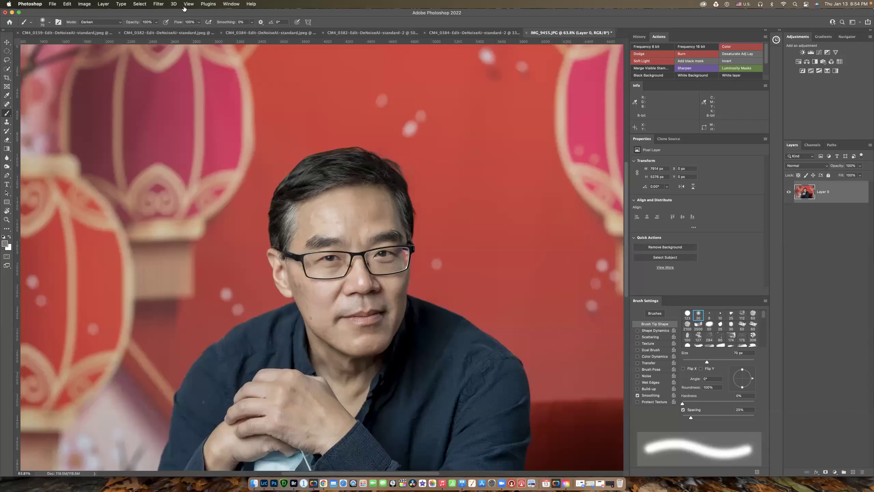
left_click(157, 4)
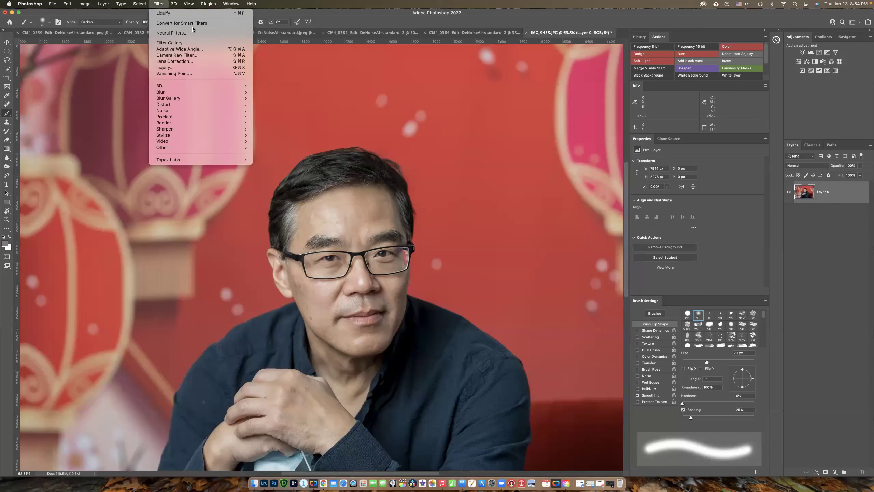
left_click(195, 56)
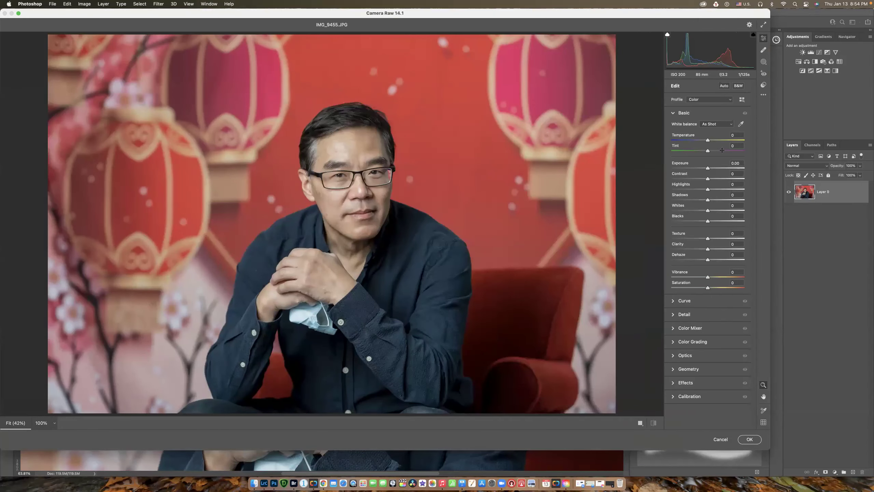
left_click(699, 140)
left_click_drag(707, 168, 706, 168)
left_click(750, 438)
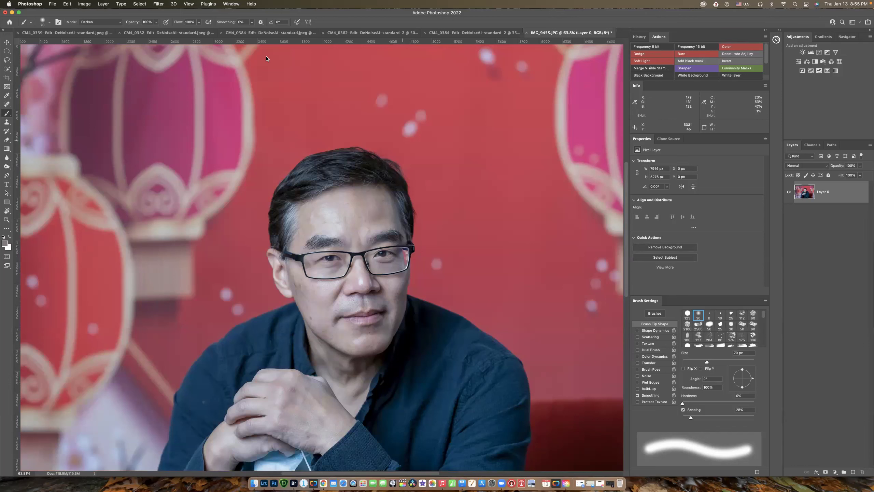
Reopen the Camera Raw Filter on the portrait and compare its sliders with IMG_6430.JPG's Develop settings in Lightroom Classic.
left_click(160, 4)
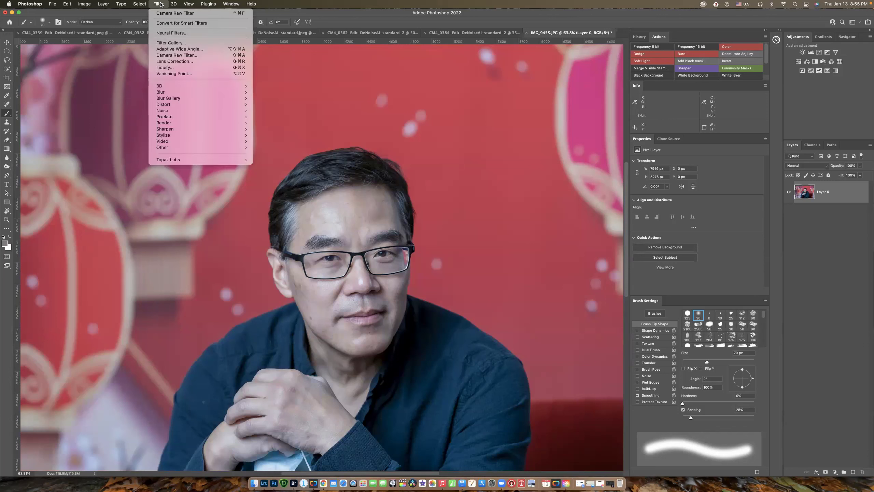
left_click(186, 56)
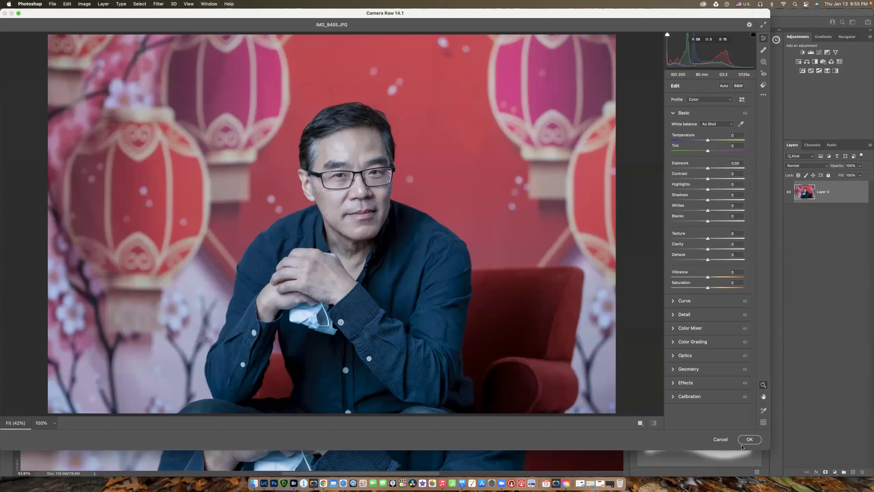
left_click(263, 483)
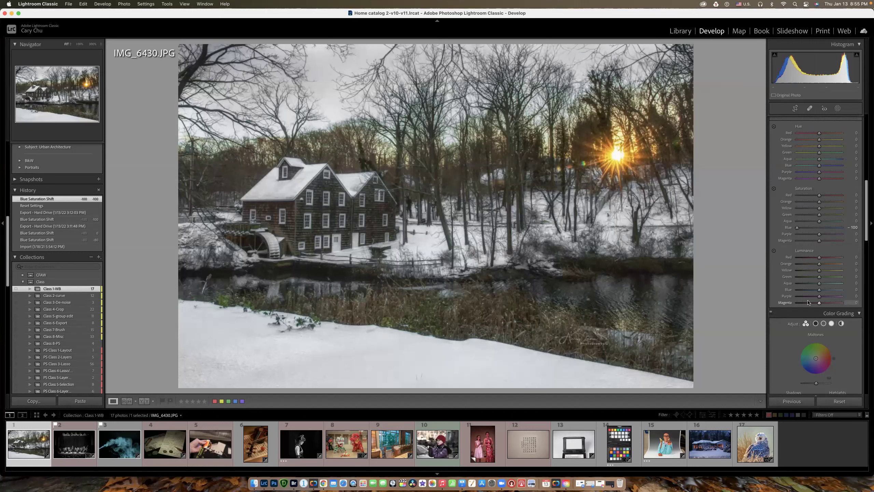
Show the Class 1-WB photos in the Library grid, minimize Lightroom Classic and move the Camera Raw window aside.
left_click(677, 31)
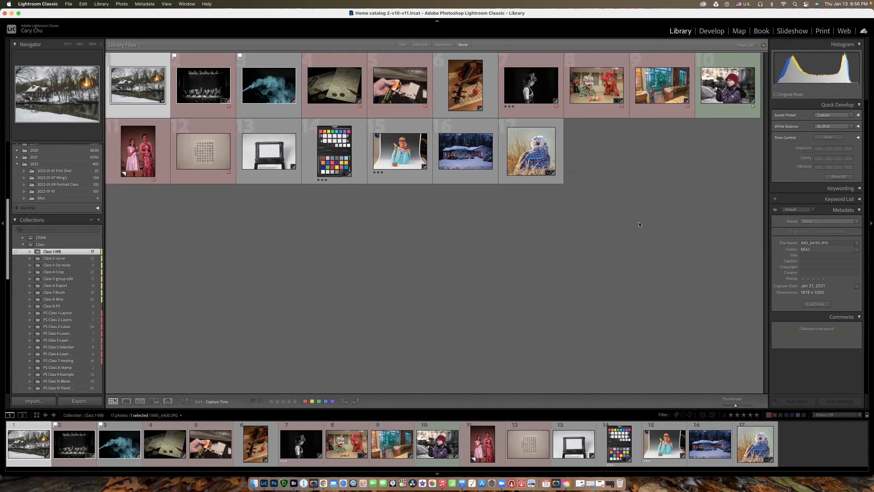
left_click(12, 14)
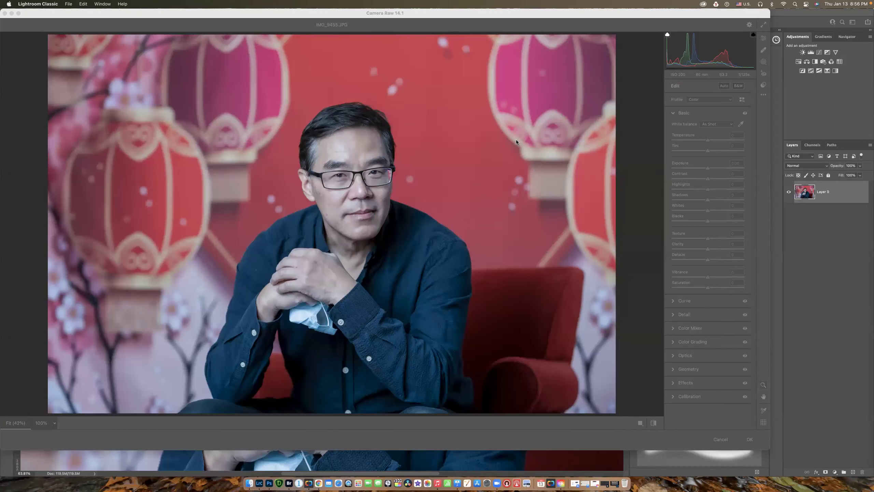
left_click_drag(510, 24, 572, 39)
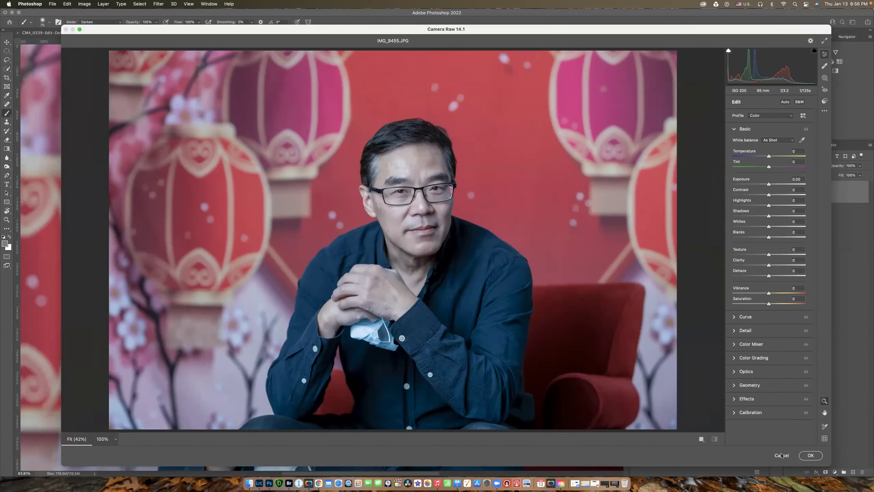